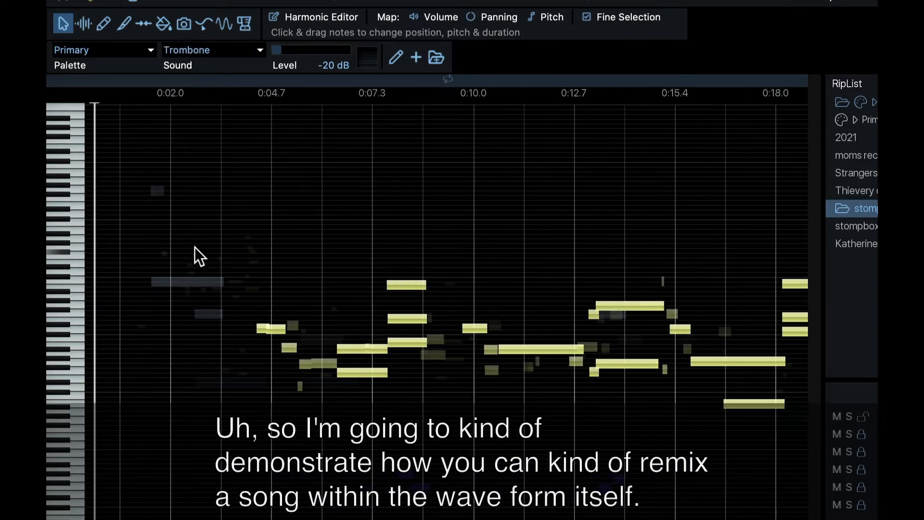
{"action": "scroll", "coordinate": [195, 247], "scroll_direction": "up", "scroll_amount": 3}
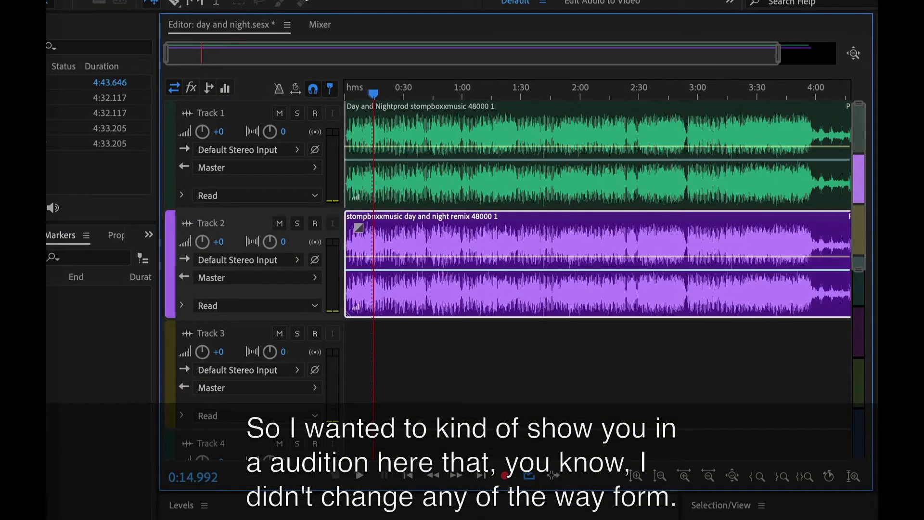
Compare the waveforms of the original on Track 1 and the remix on Track 2 at overview and close-up scale
{"action": "scroll", "coordinate": [387, 179], "scroll_direction": "up", "scroll_amount": 5}
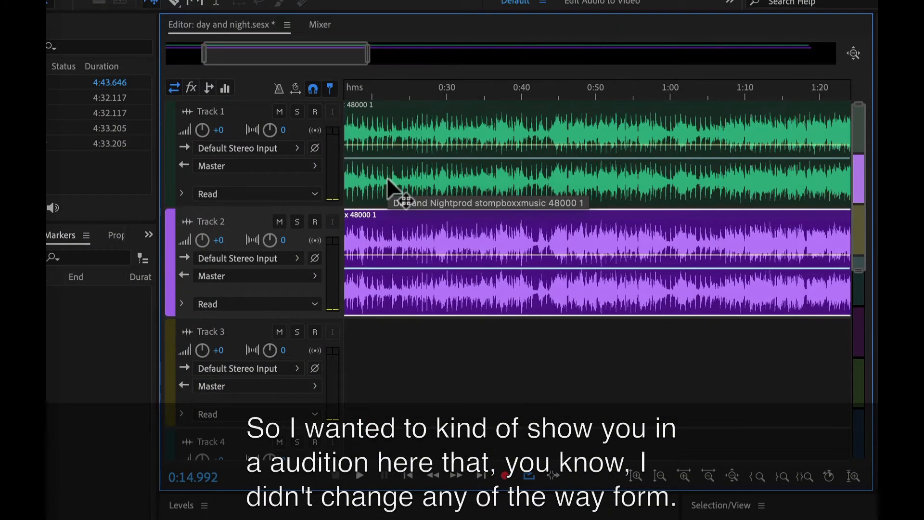
{"action": "scroll", "coordinate": [388, 178], "scroll_direction": "down", "scroll_amount": 6}
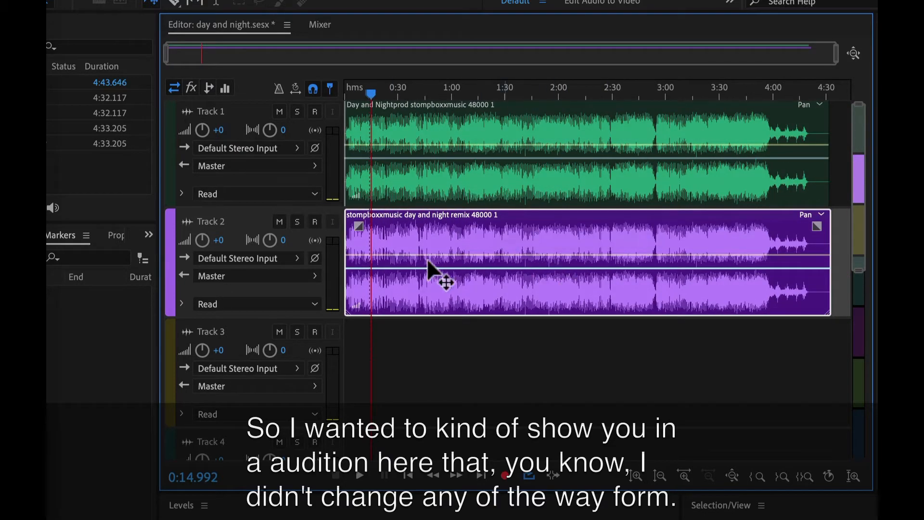
{"action": "scroll", "coordinate": [443, 212], "scroll_direction": "up", "scroll_amount": 4}
{"action": "scroll", "coordinate": [444, 213], "scroll_direction": "up", "scroll_amount": 6}
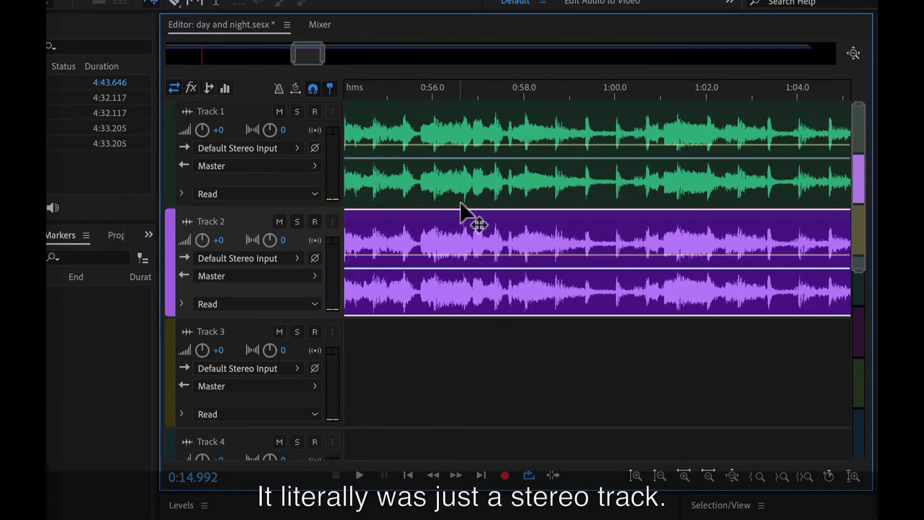
{"action": "scroll", "coordinate": [558, 156], "scroll_direction": "left", "scroll_amount": 10}
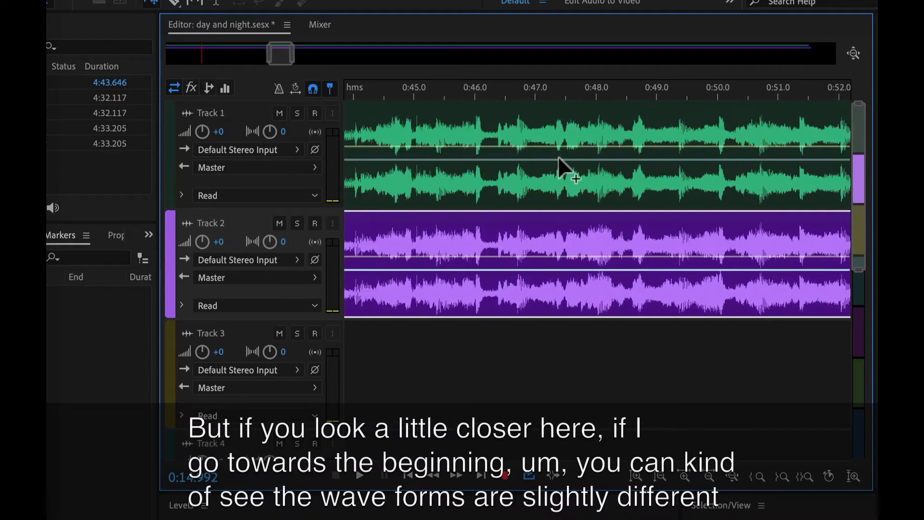
{"action": "scroll", "coordinate": [558, 156], "scroll_direction": "left", "scroll_amount": 1}
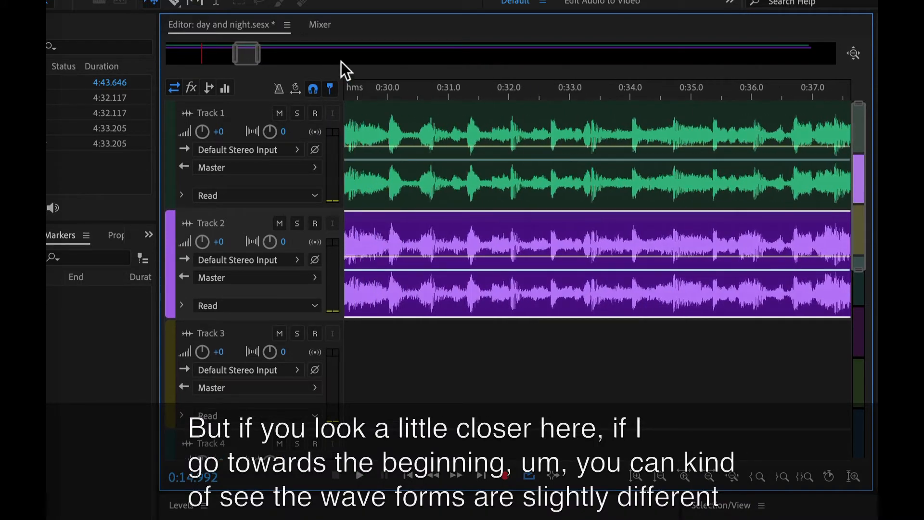
Return to the session start and examine both tracks' waveform peaks closely across roughly the first nine seconds
{"action": "key", "text": "Home"}
{"action": "scroll", "coordinate": [545, 102], "scroll_direction": "up", "scroll_amount": 2}
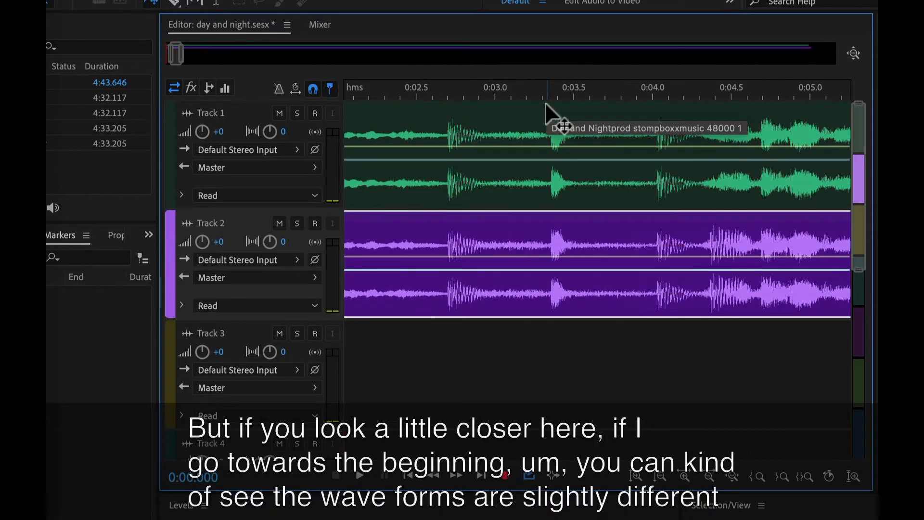
{"action": "scroll", "coordinate": [545, 102], "scroll_direction": "right", "scroll_amount": 5}
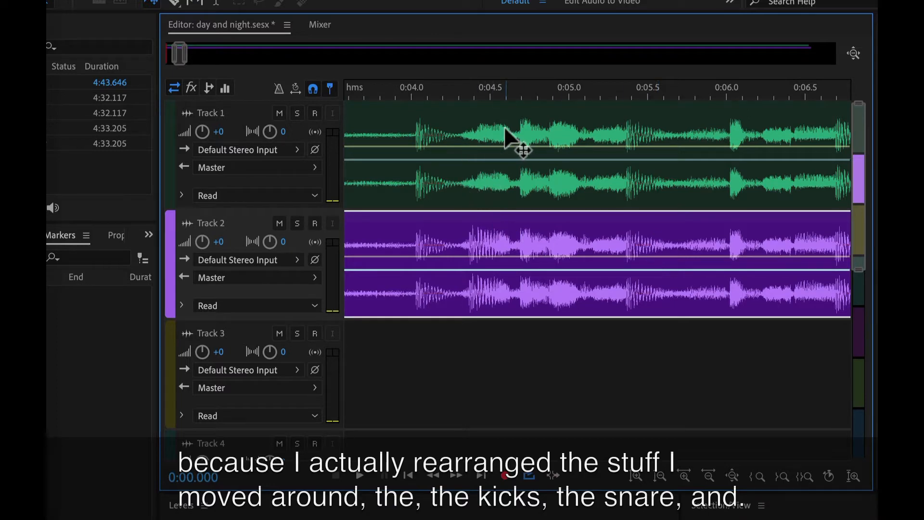
{"action": "scroll", "coordinate": [603, 154], "scroll_direction": "right", "scroll_amount": 1}
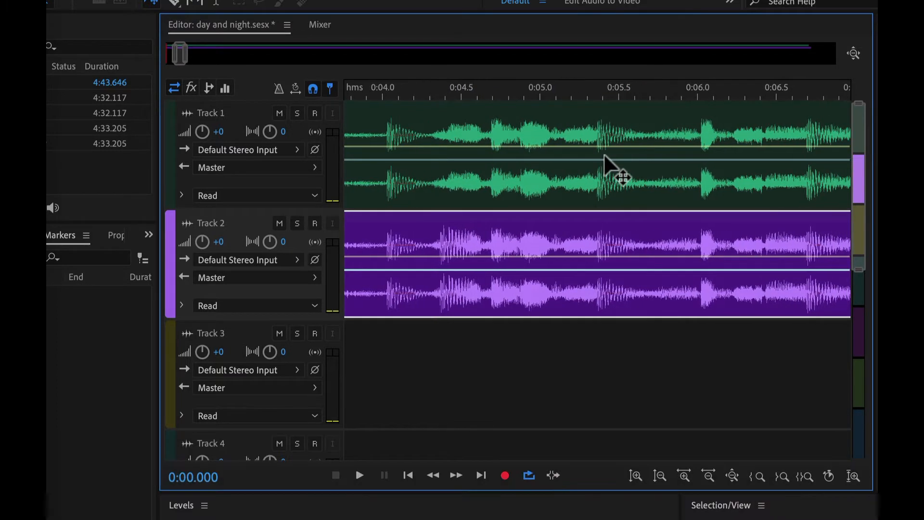
{"action": "scroll", "coordinate": [604, 154], "scroll_direction": "up", "scroll_amount": 1}
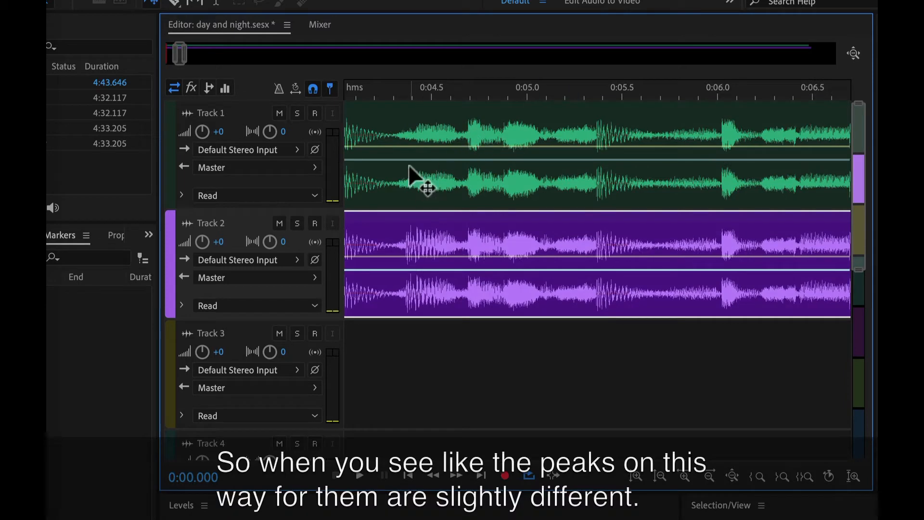
{"action": "scroll", "coordinate": [482, 145], "scroll_direction": "right", "scroll_amount": 5}
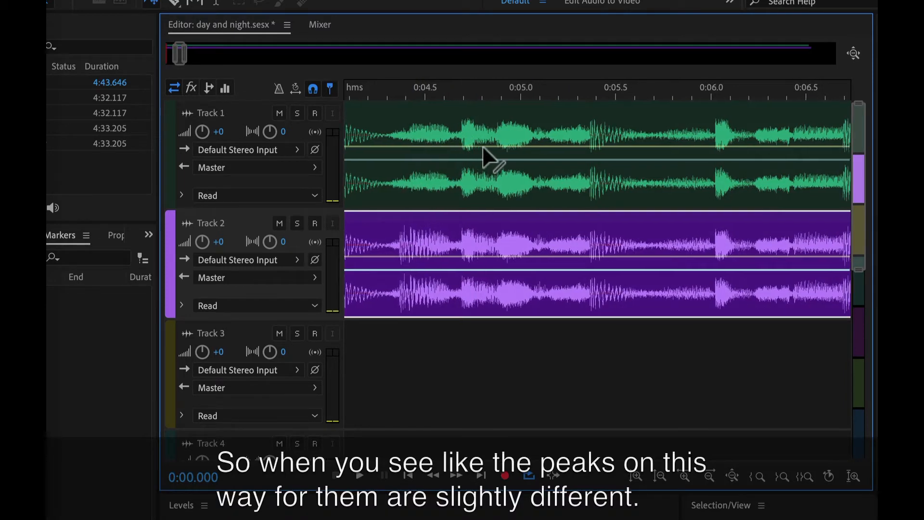
{"action": "scroll", "coordinate": [482, 145], "scroll_direction": "right", "scroll_amount": 3}
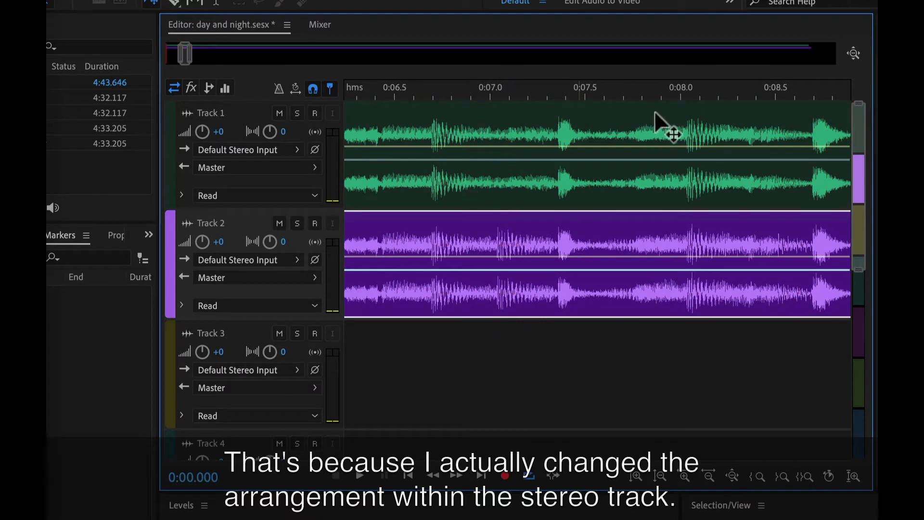
Switch to RipX DeepAudio and move its window aside
{"action": "key", "text": "super+Tab"}
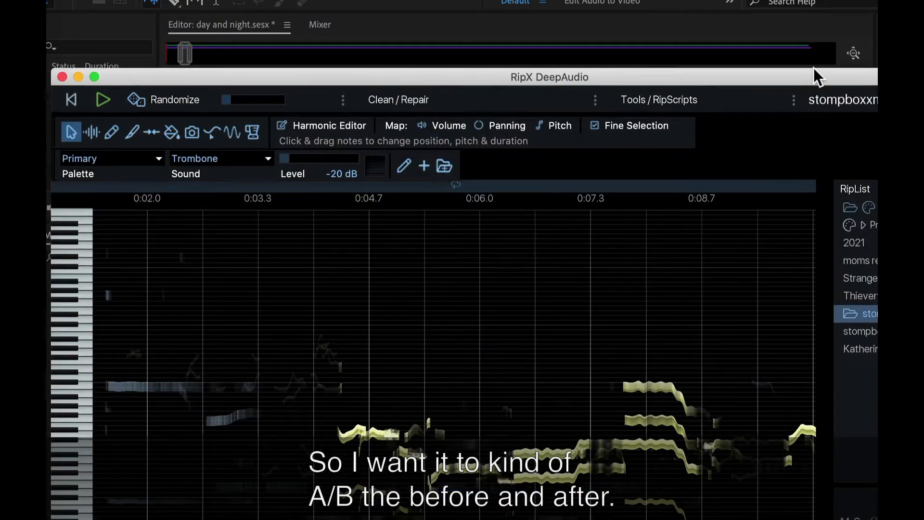
{"action": "left_click_drag", "start_coordinate": [813, 71], "coordinate": [911, 0]}
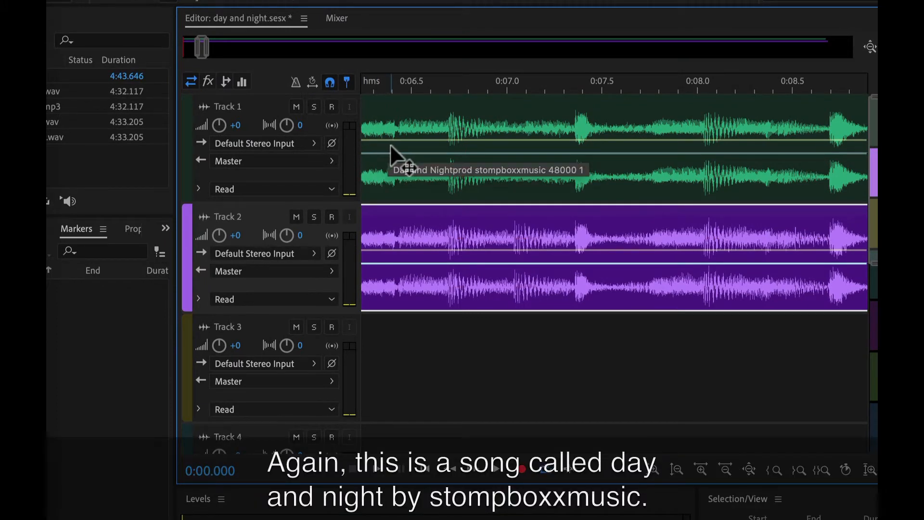
Solo Track 1 and play the original song from the session start to about 0:09
{"action": "left_click", "coordinate": [314, 108]}
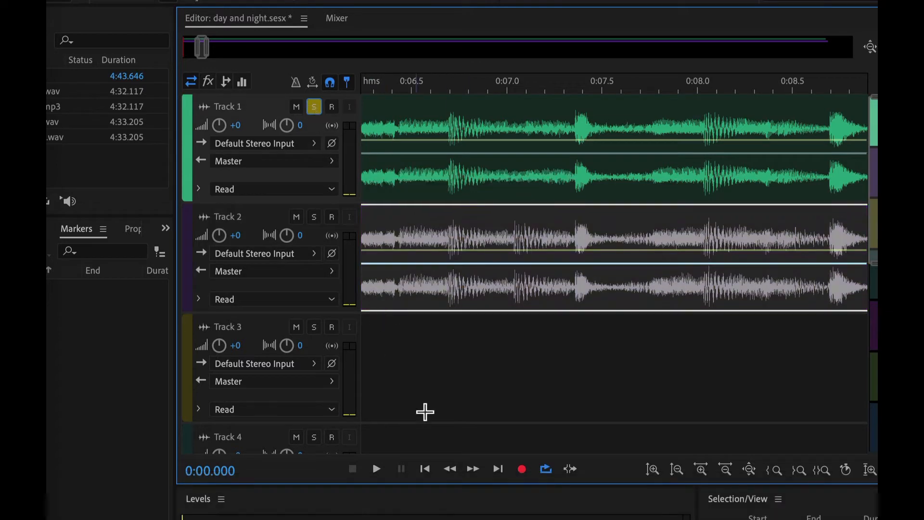
{"action": "key", "text": "space"}
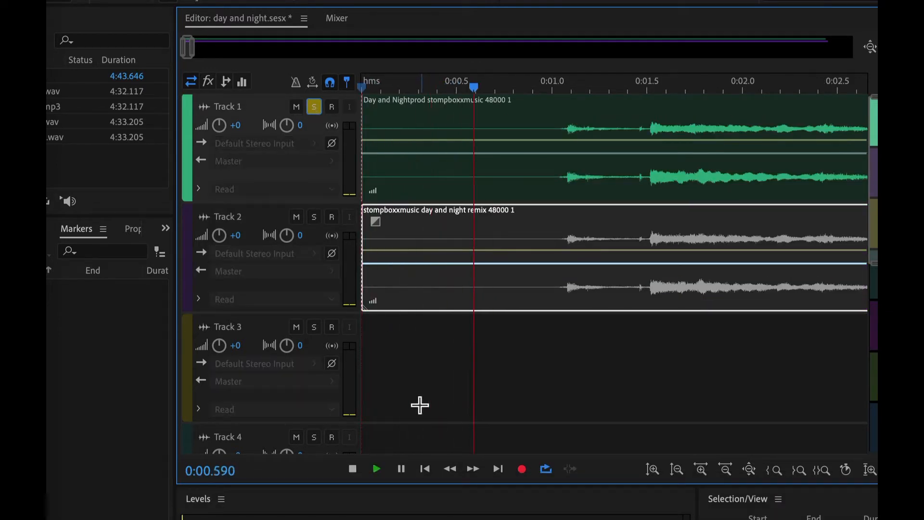
{"action": "scroll", "coordinate": [433, 417], "scroll_direction": "down", "scroll_amount": 5}
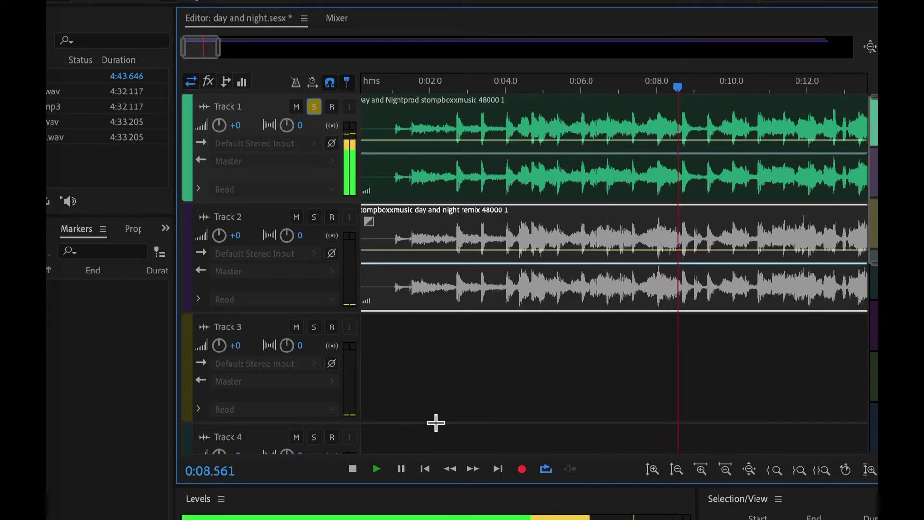
{"action": "key", "text": "space"}
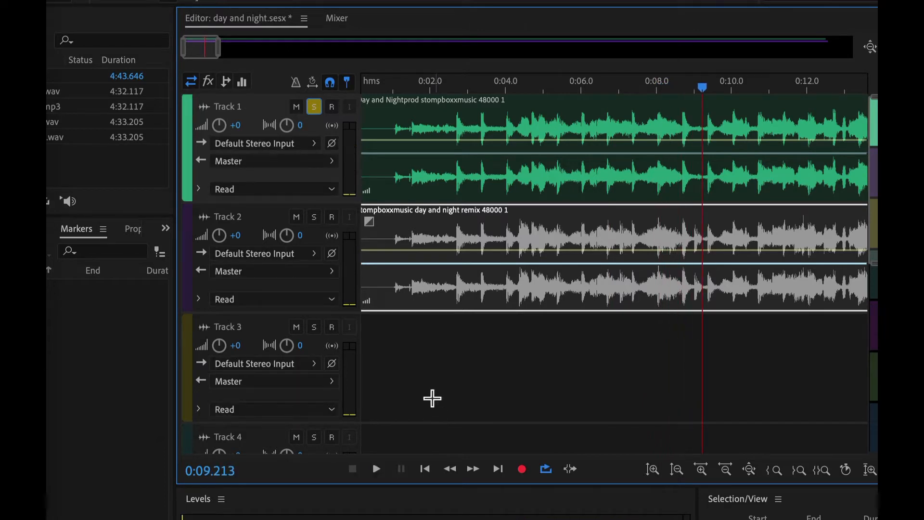
Set the playhead to about 0:00.9, replace Track 1's solo with mute, and play the remix to about 0:09
{"action": "left_click", "coordinate": [396, 131]}
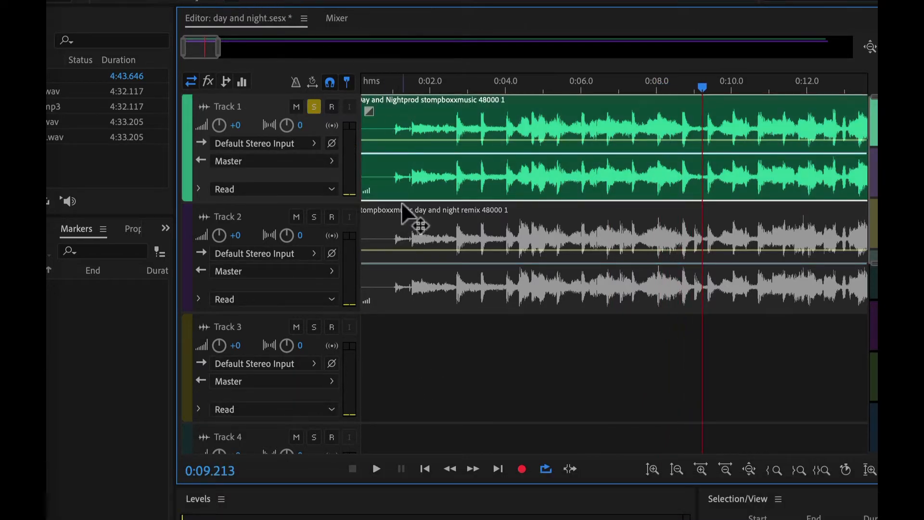
{"action": "left_click", "coordinate": [390, 132]}
{"action": "left_click", "coordinate": [313, 106]}
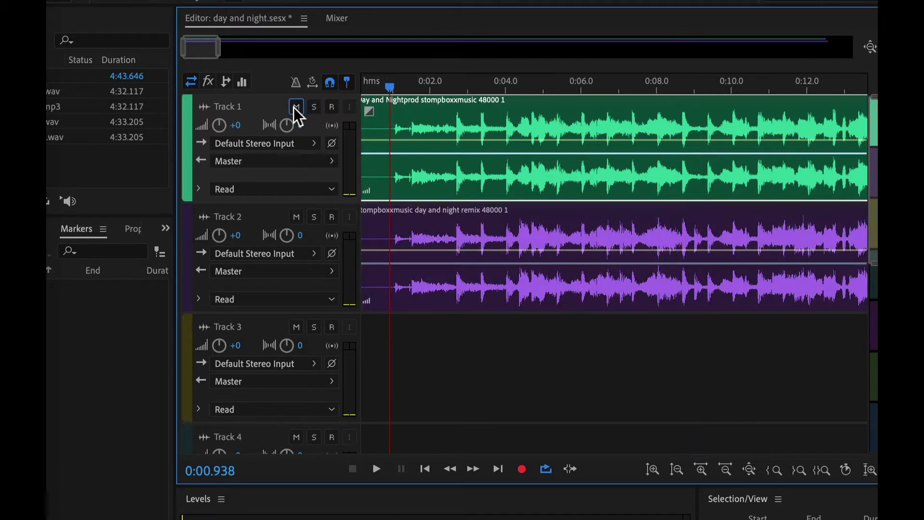
{"action": "left_click", "coordinate": [297, 106]}
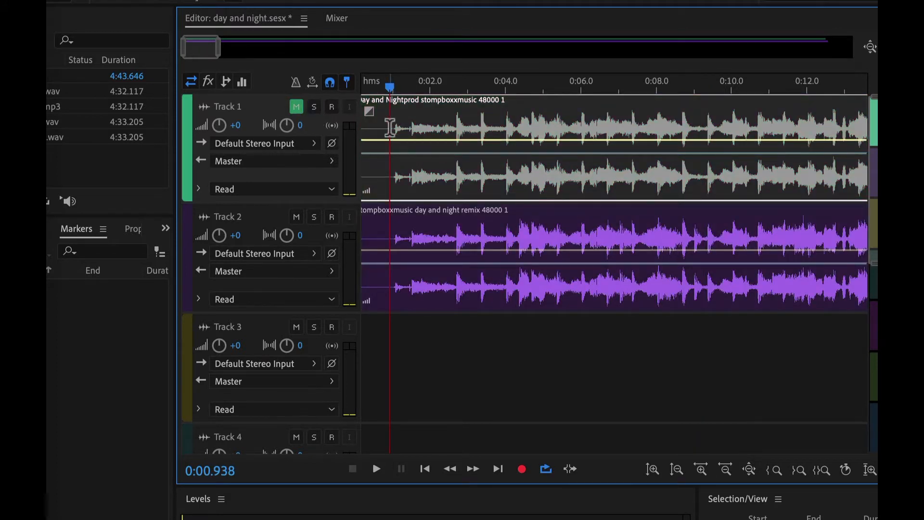
{"action": "key", "text": "space"}
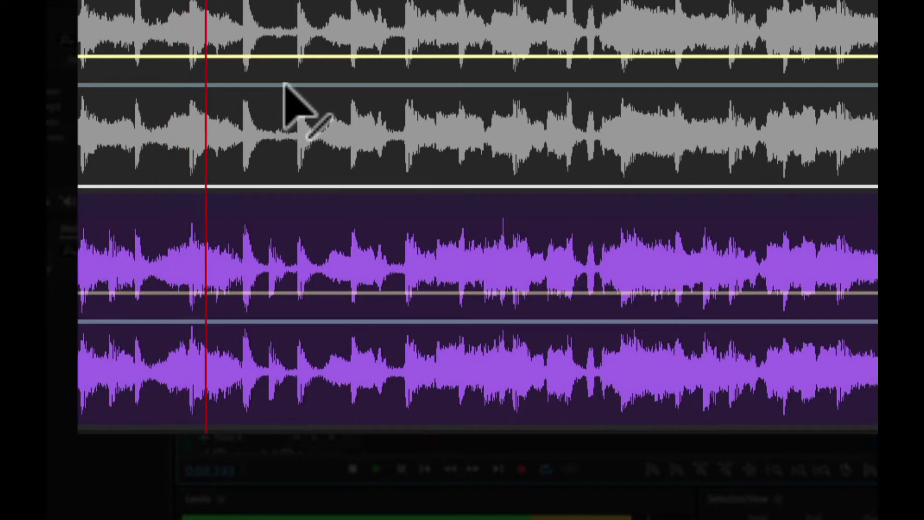
{"action": "key", "text": "space"}
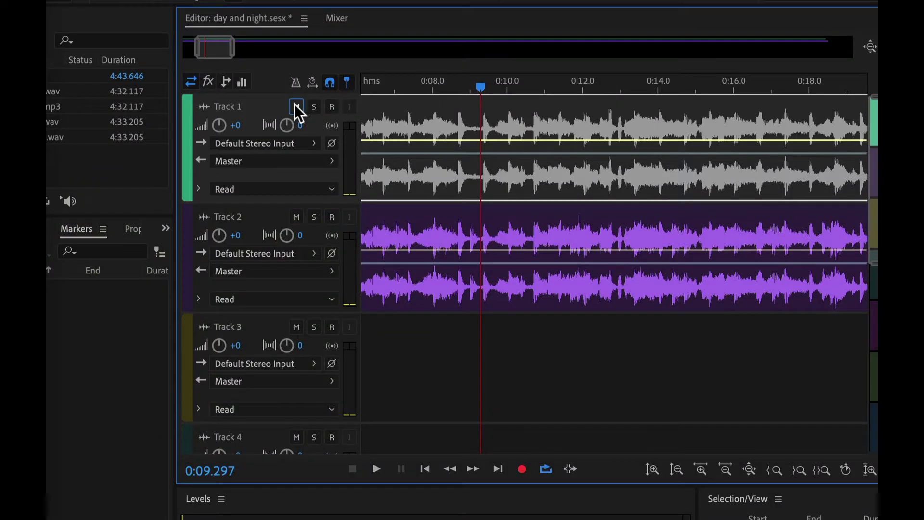
Unmute and solo Track 1, and play the original from about 0:09.3 for several seconds
{"action": "left_click", "coordinate": [314, 106]}
{"action": "key", "text": "space"}
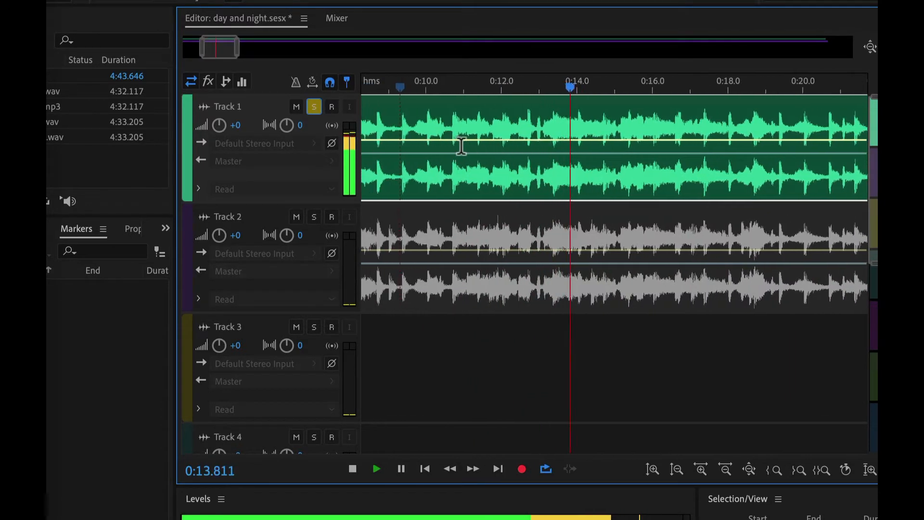
{"action": "key", "text": "space"}
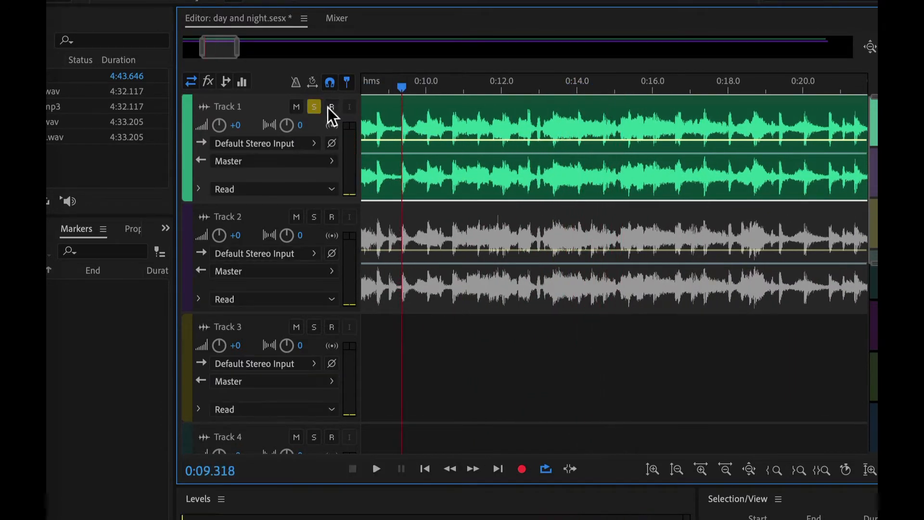
Replace Track 1's solo with mute and play the same passage of the remix from about 0:09.3
{"action": "left_click", "coordinate": [313, 106]}
{"action": "left_click", "coordinate": [295, 107]}
{"action": "key", "text": "space"}
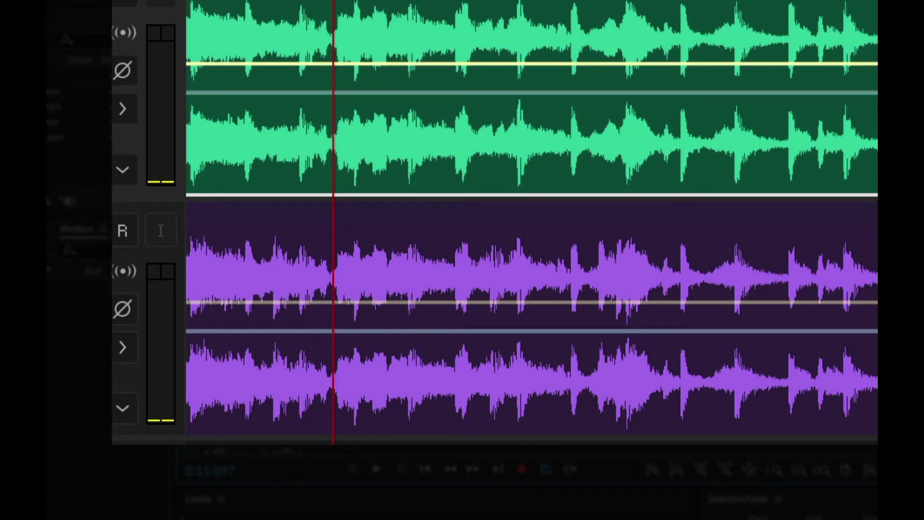
Solo Track 1 again and play the original on to about 0:25
{"action": "left_click", "coordinate": [47, 231]}
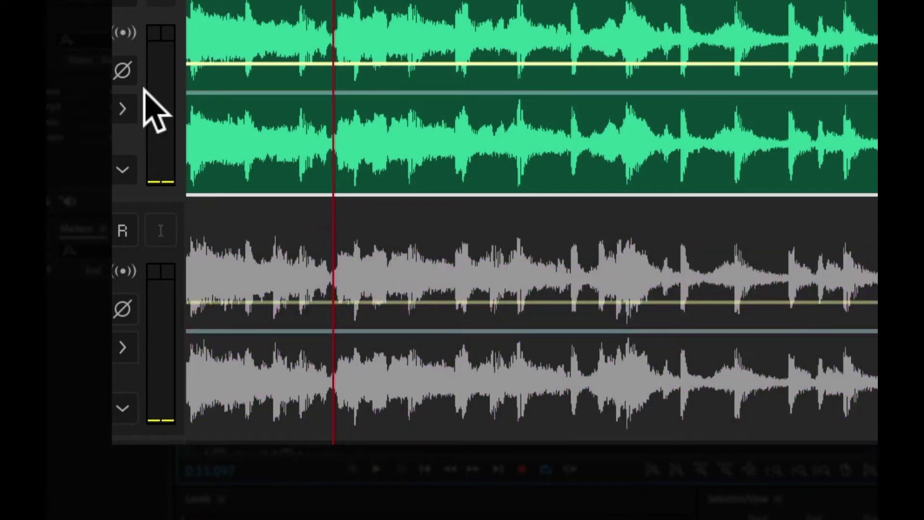
{"action": "key", "text": "space"}
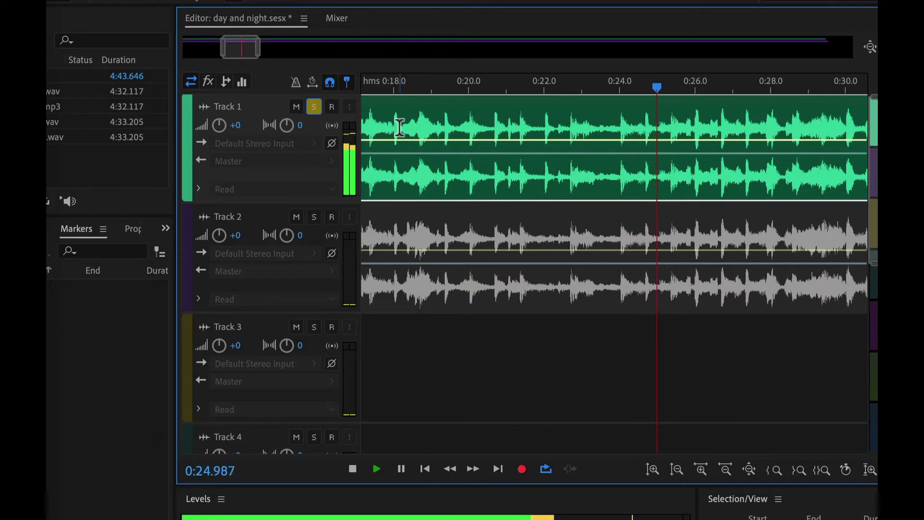
{"action": "key", "text": "space"}
Mute Track 1 instead of soloing it, play the remix from 0:18, and stop with the playhead at 0:24
{"action": "left_click", "coordinate": [314, 106]}
{"action": "left_click", "coordinate": [297, 107]}
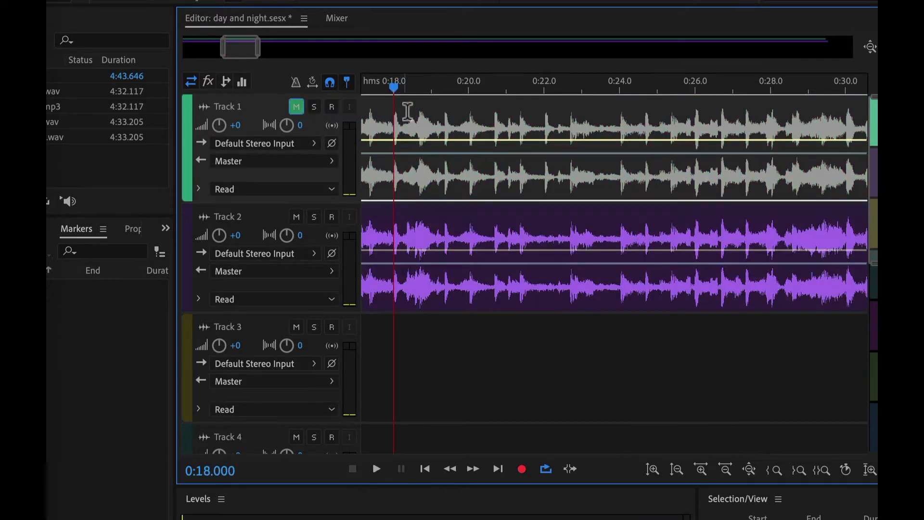
{"action": "key", "text": "space"}
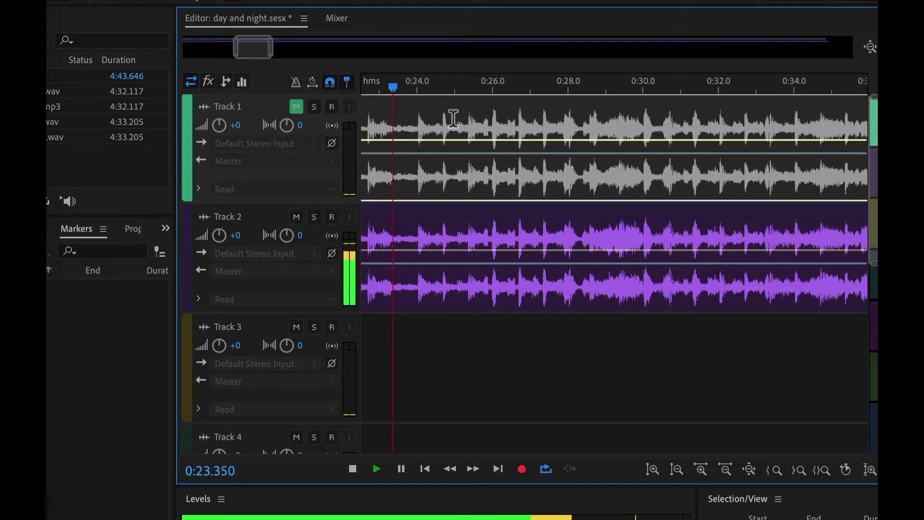
{"action": "left_click", "coordinate": [402, 118]}
{"action": "key", "text": "space"}
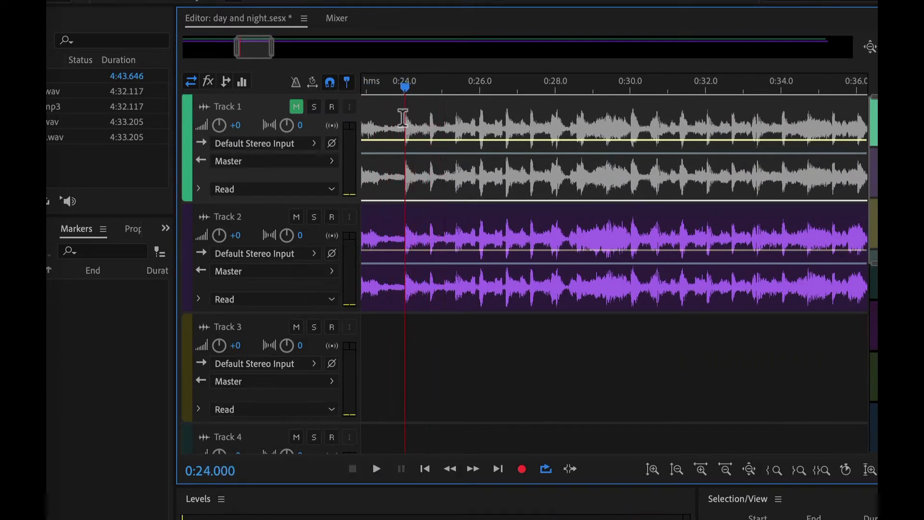
Unmute and solo Track 1, and play the original from 0:24 to about 0:31
{"action": "left_click", "coordinate": [302, 106]}
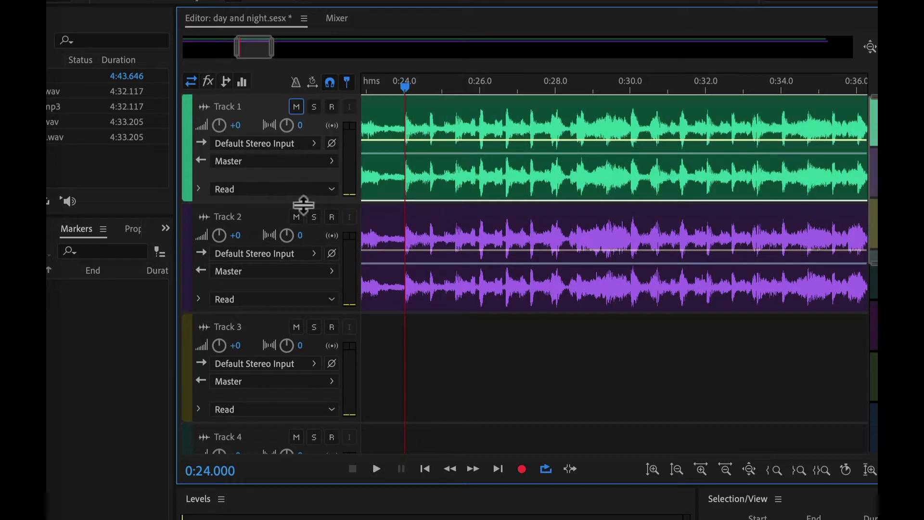
{"action": "left_click", "coordinate": [311, 105]}
{"action": "key", "text": "space"}
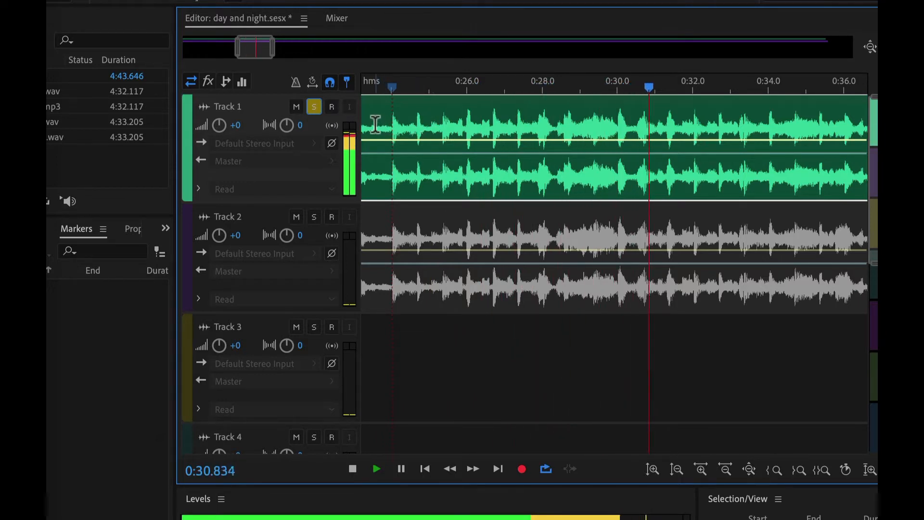
{"action": "key", "text": "space"}
Replace Track 1's solo with mute, return the playhead to about 0:24, and play the remix from there
{"action": "left_click", "coordinate": [318, 108]}
{"action": "left_click", "coordinate": [296, 106]}
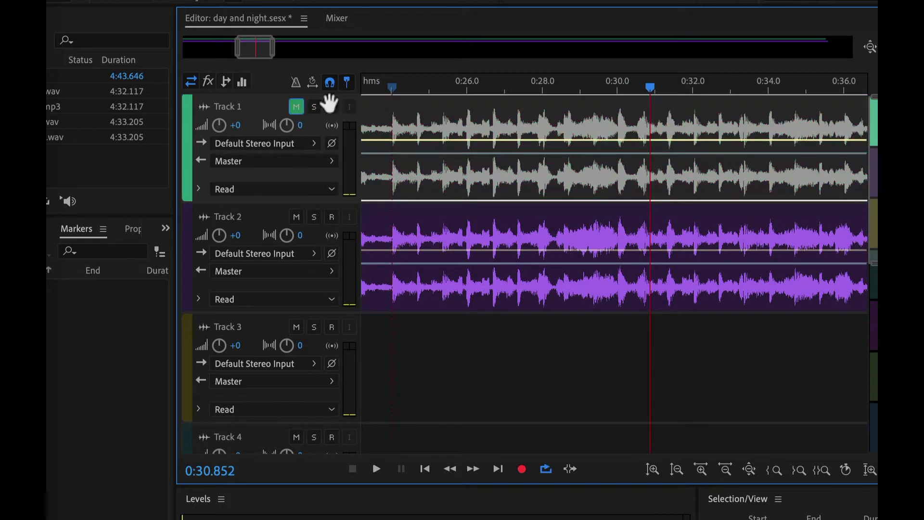
{"action": "left_click", "coordinate": [389, 119]}
{"action": "key", "text": "space"}
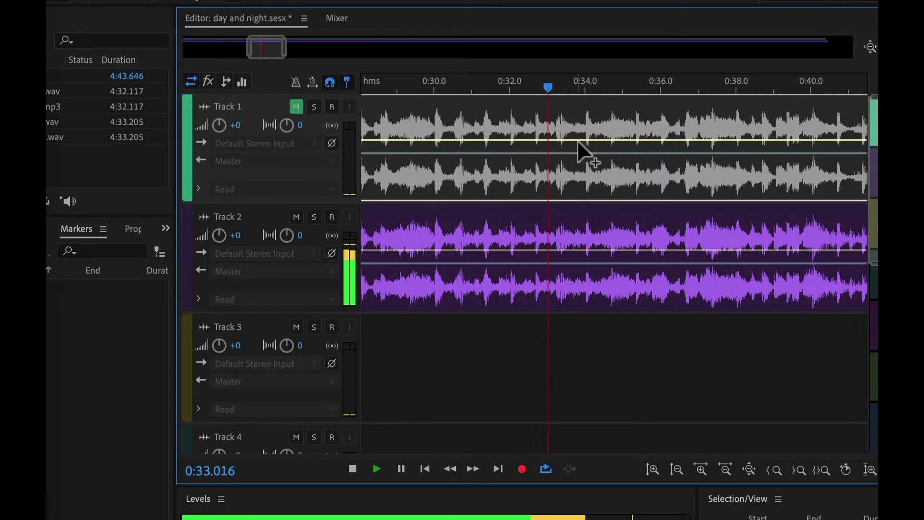
Move the playhead to about 0:31, solo Track 1 instead of muting it, and play the original to about 0:44
{"action": "left_click", "coordinate": [418, 121]}
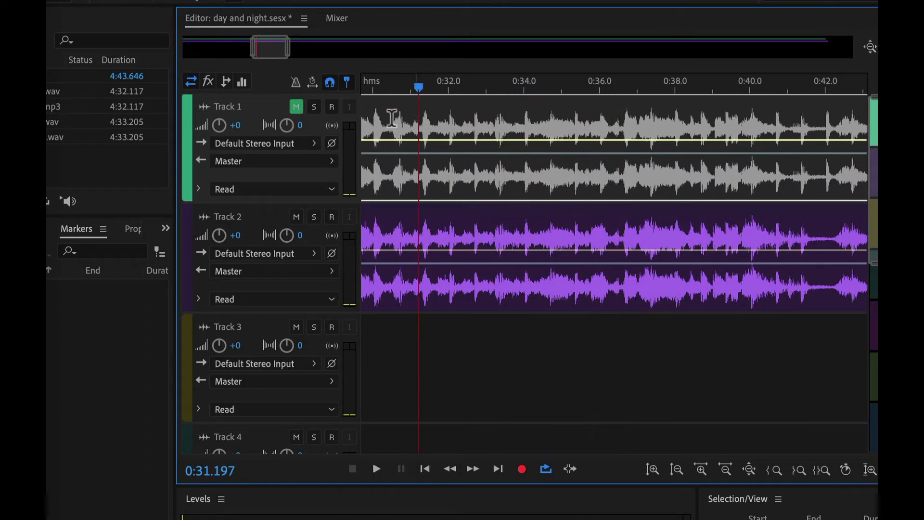
{"action": "left_click", "coordinate": [313, 107]}
{"action": "key", "text": "space"}
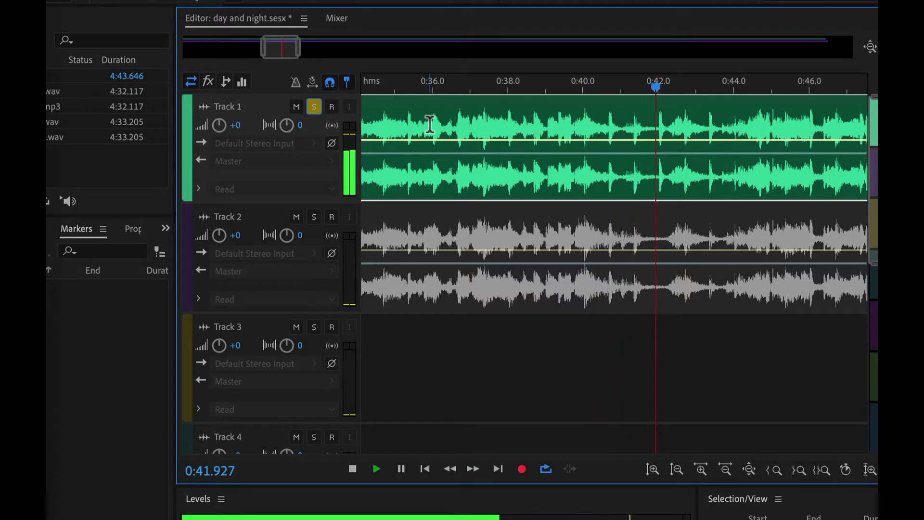
{"action": "key", "text": "space"}
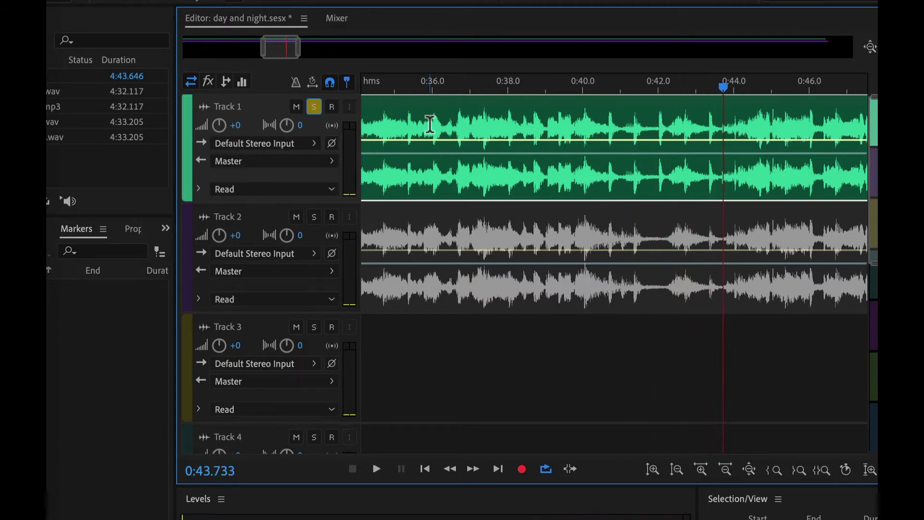
Replace Track 1's solo with mute and play the remix from about 0:36 until just past 0:44
{"action": "left_click", "coordinate": [314, 107]}
{"action": "left_click", "coordinate": [296, 106]}
{"action": "key", "text": "space"}
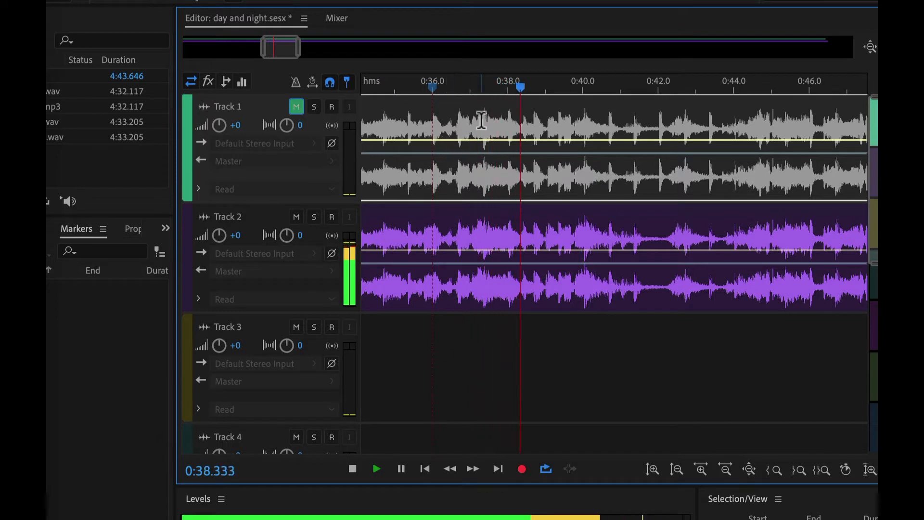
{"action": "scroll", "coordinate": [482, 120], "scroll_direction": "right", "scroll_amount": 3}
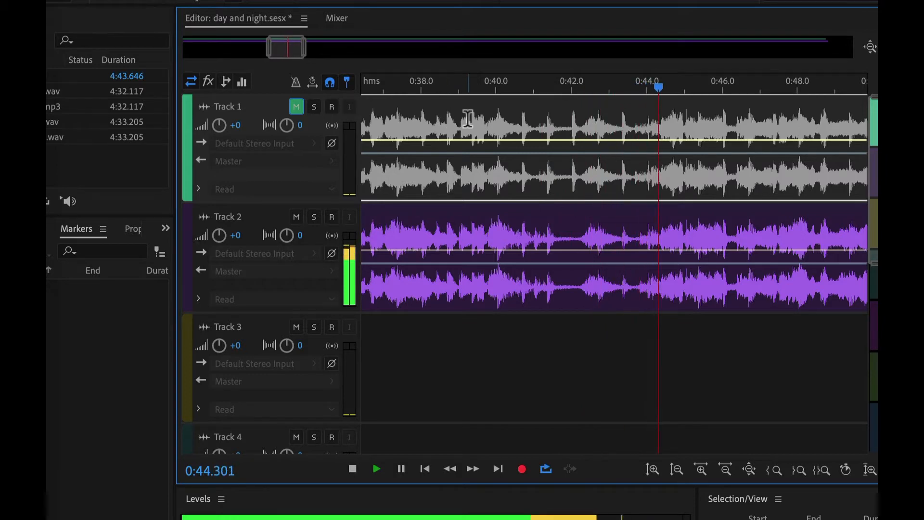
{"action": "key", "text": "space"}
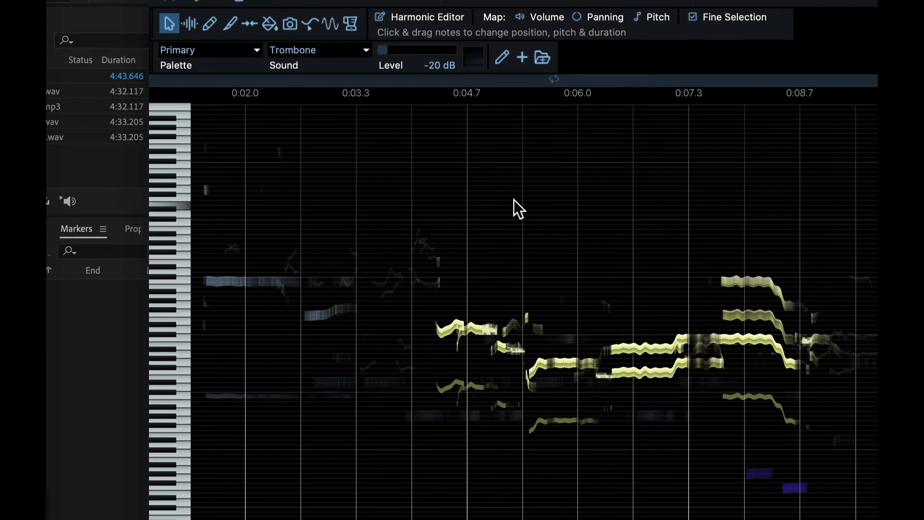
Switch to RipX, examine the vocal notes of the intro, and play them from about 0:01.7
{"action": "scroll", "coordinate": [513, 200], "scroll_direction": "right", "scroll_amount": 1}
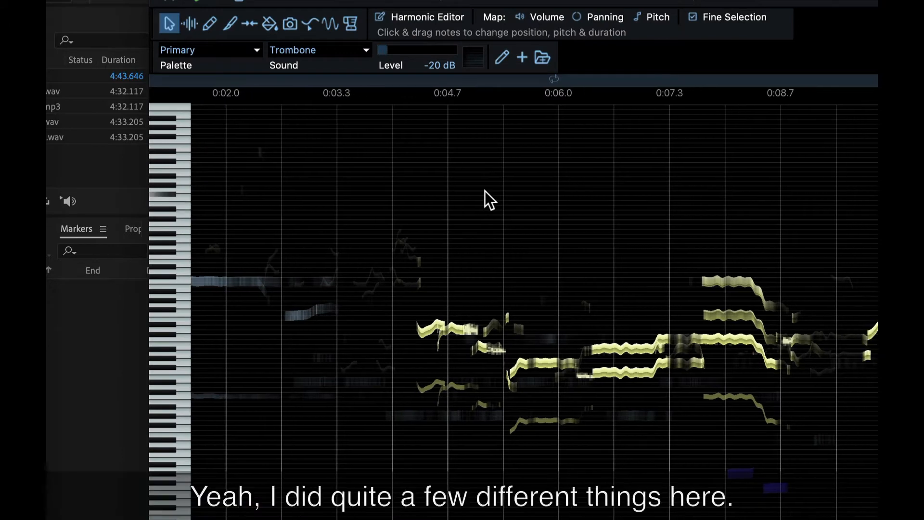
{"action": "scroll", "coordinate": [478, 196], "scroll_direction": "down", "scroll_amount": 3}
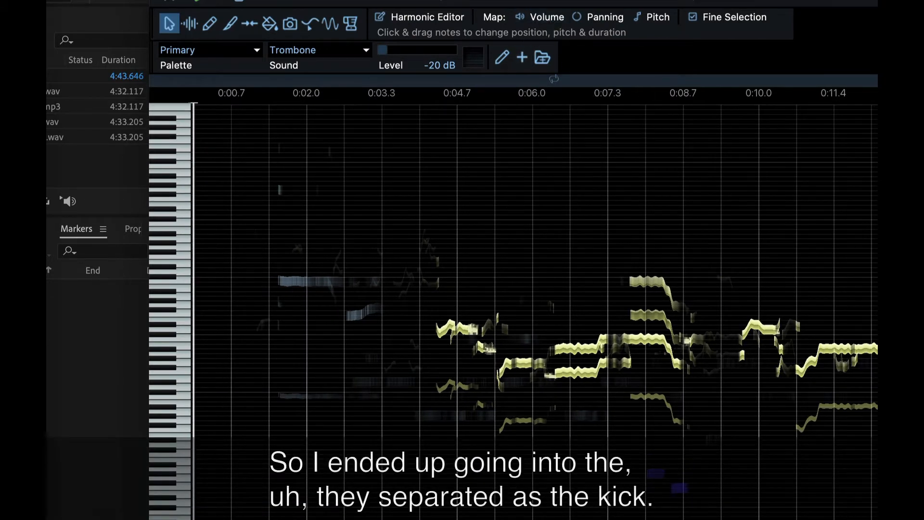
{"action": "left_click_drag", "start_coordinate": [547, 1], "coordinate": [514, 1]}
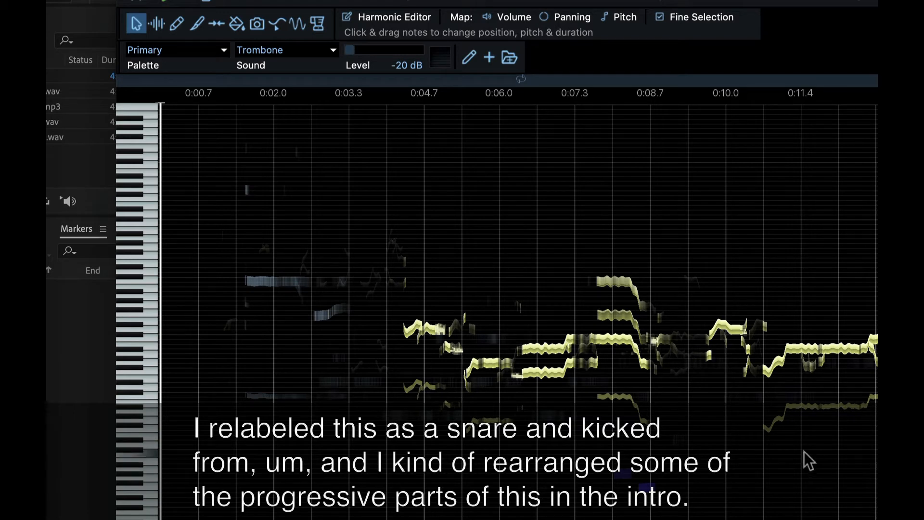
{"action": "scroll", "coordinate": [804, 451], "scroll_direction": "up", "scroll_amount": 2}
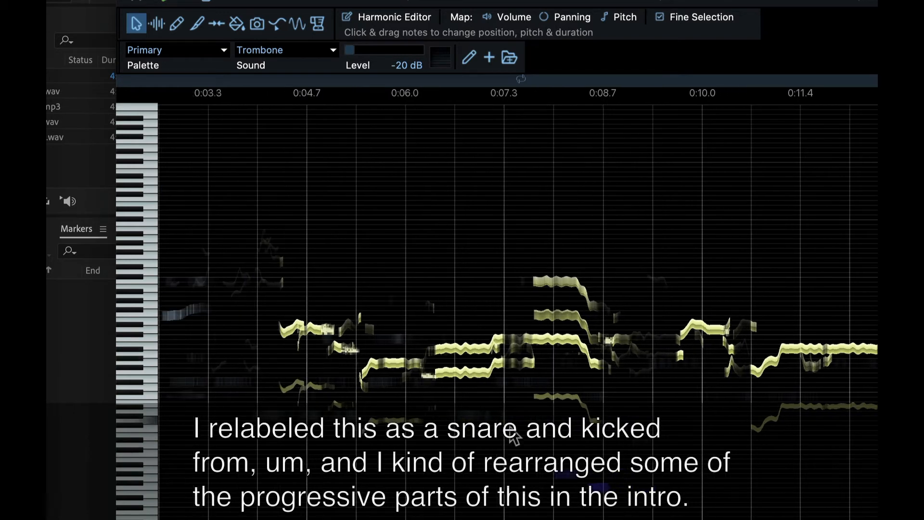
{"action": "scroll", "coordinate": [515, 436], "scroll_direction": "left", "scroll_amount": 5}
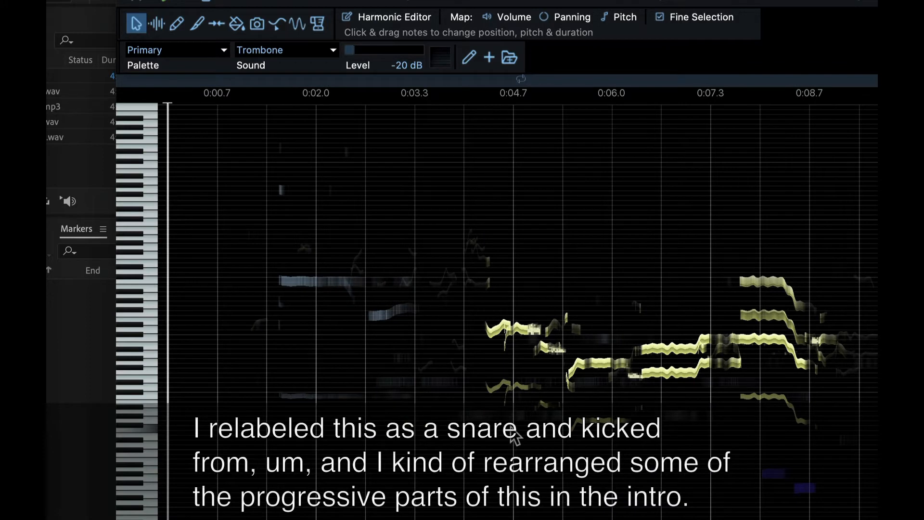
{"action": "left_click", "coordinate": [296, 231]}
{"action": "key", "text": "space"}
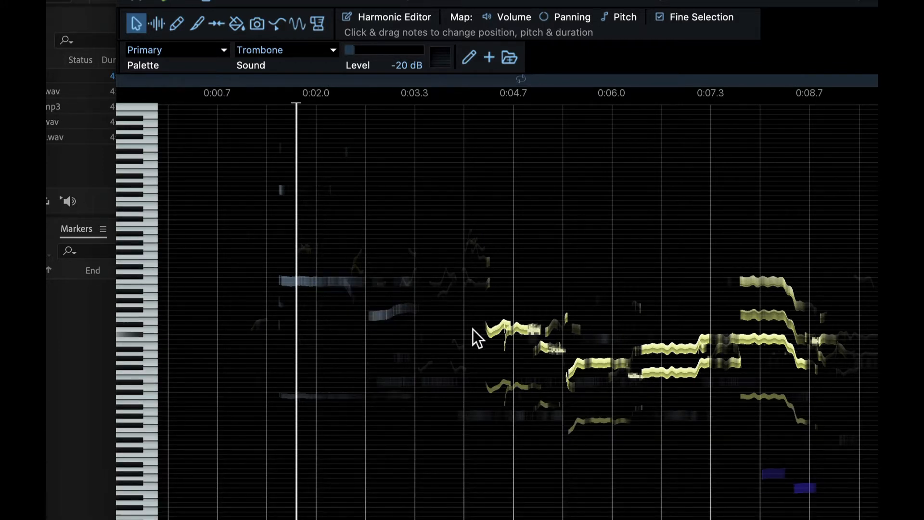
Solo the Guitar layer and check which effects are applied to its long intro note starting near 0:01.6
{"action": "left_click", "coordinate": [784, 389]}
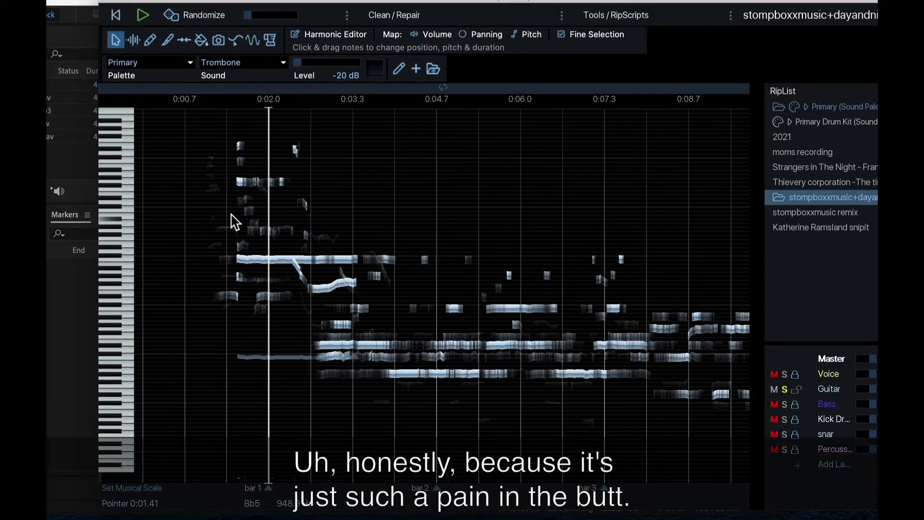
{"action": "left_click", "coordinate": [230, 203]}
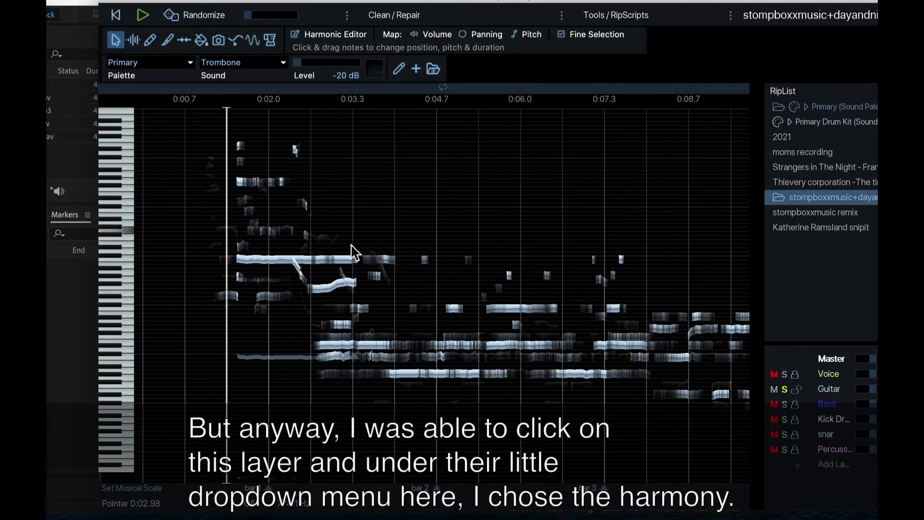
{"action": "left_click", "coordinate": [274, 258]}
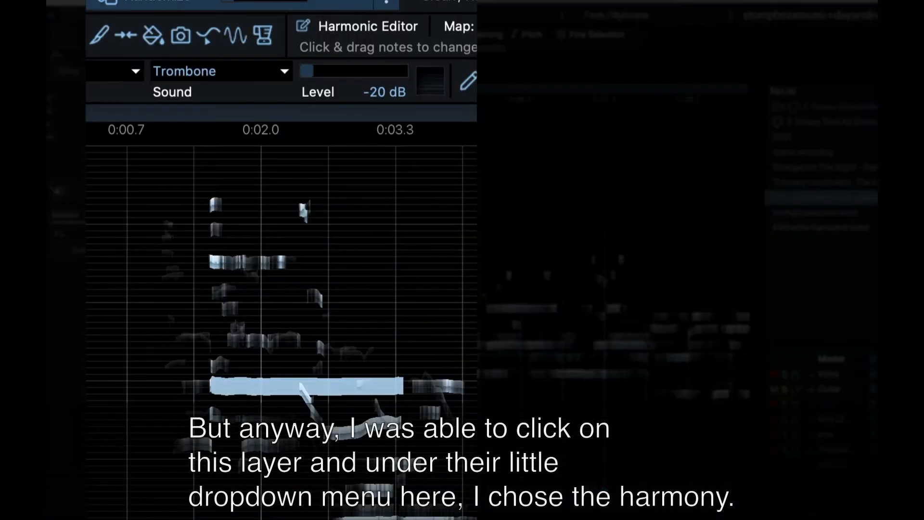
{"action": "left_click", "coordinate": [347, 15]}
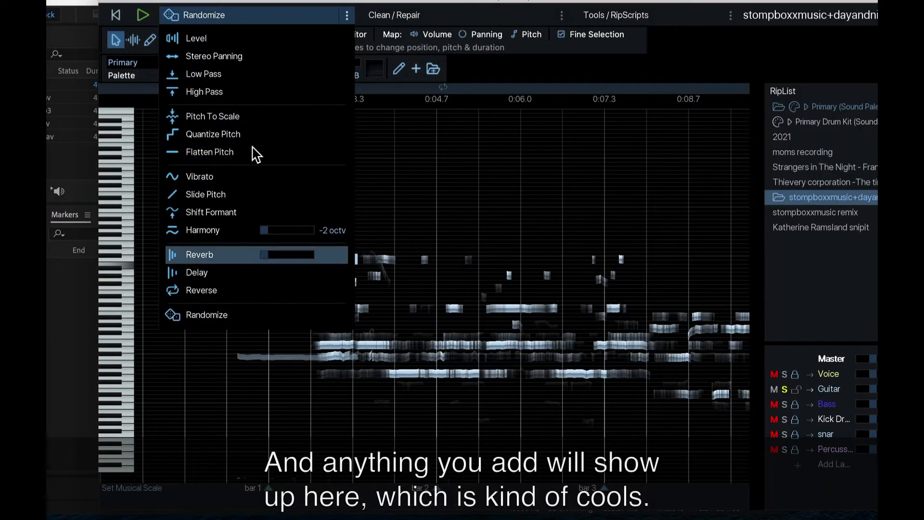
{"action": "left_click", "coordinate": [433, 163]}
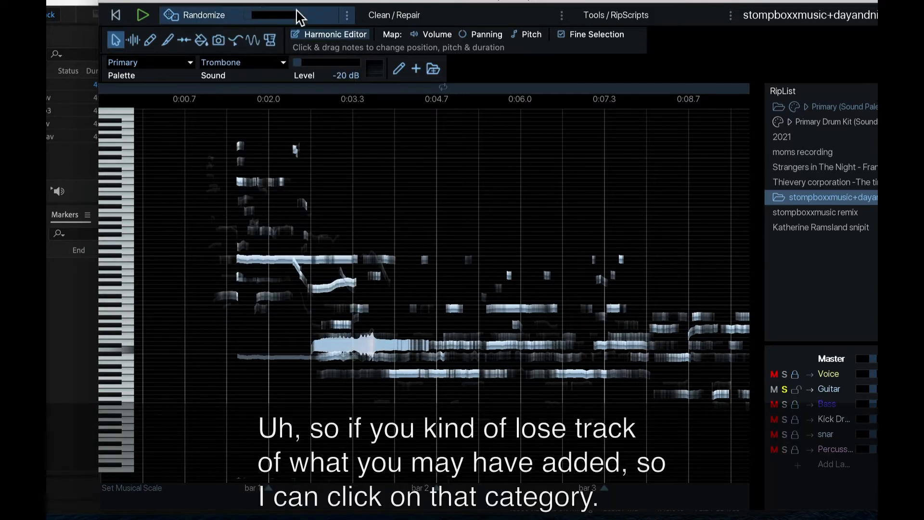
Check the effects applied to the lower Guitar note near 0:02.7 and to the curved E4 note above it
{"action": "left_click", "coordinate": [346, 17]}
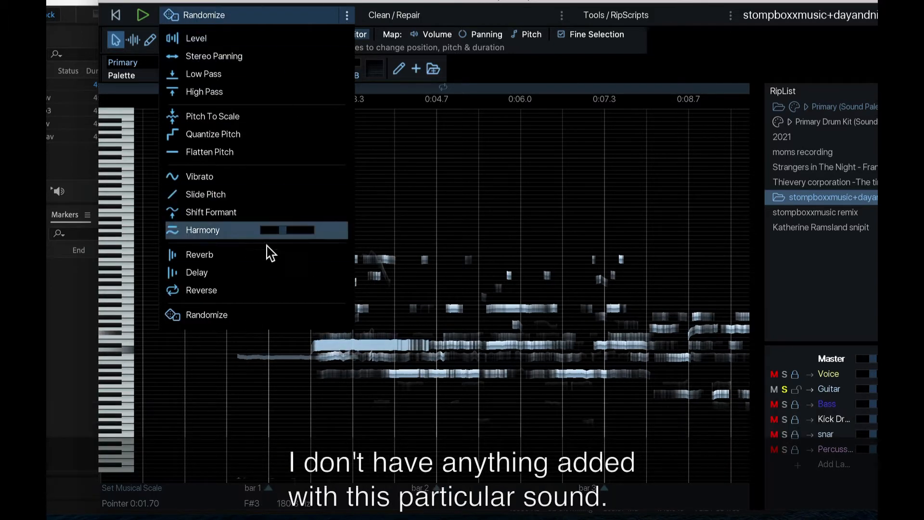
{"action": "left_click", "coordinate": [413, 223]}
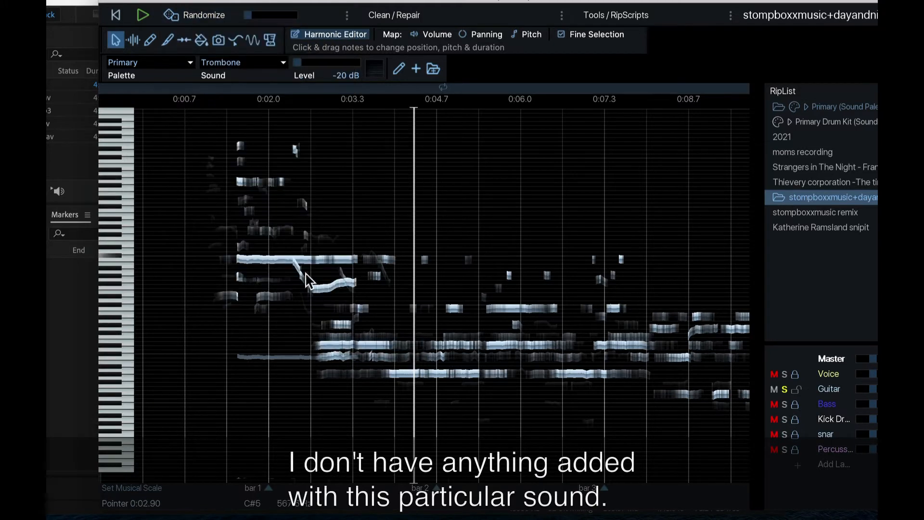
{"action": "left_click", "coordinate": [326, 288]}
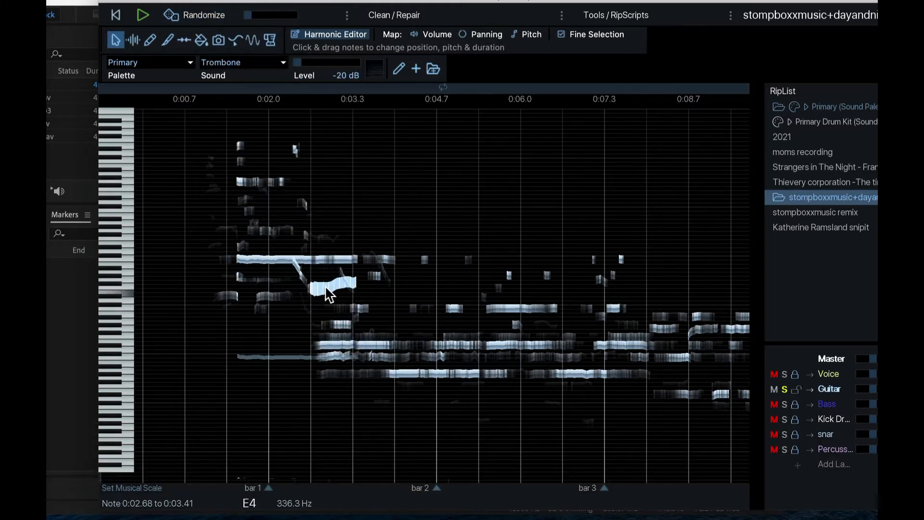
{"action": "left_click", "coordinate": [347, 17]}
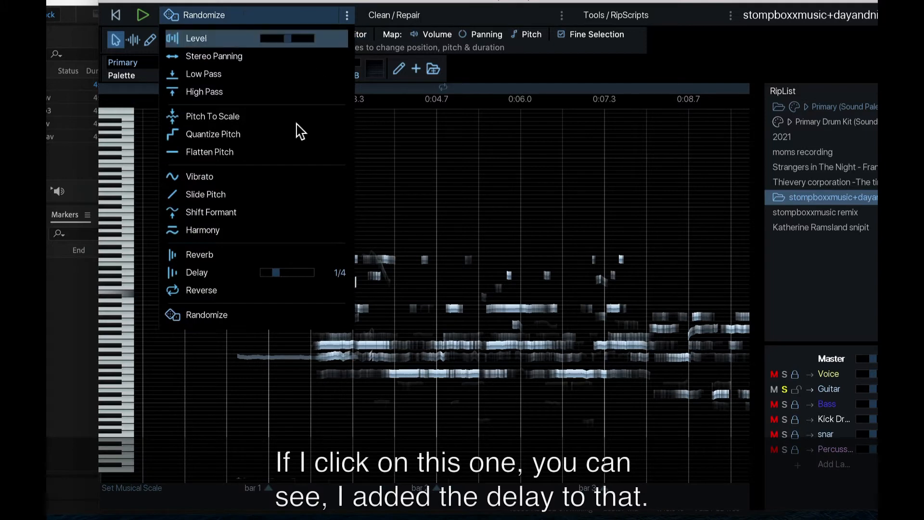
{"action": "left_click", "coordinate": [364, 193]}
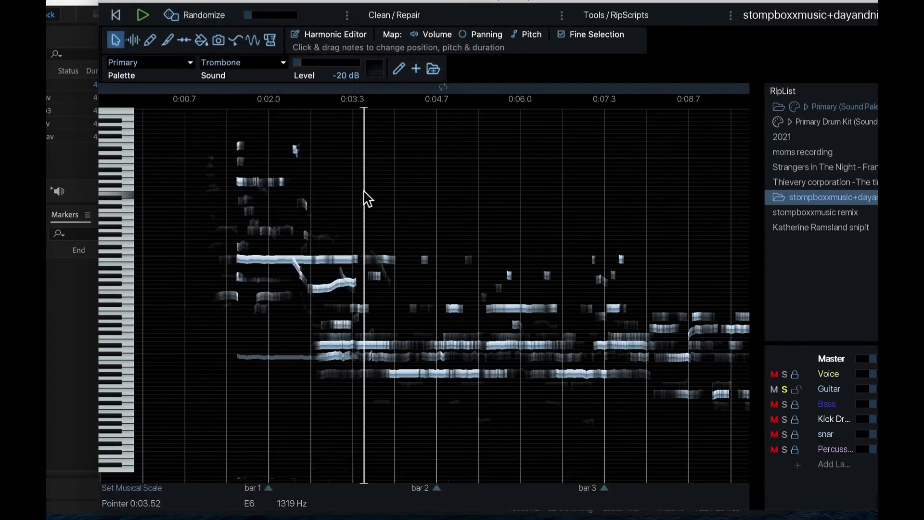
Try +2 octaves of Harmony on the long intro Guitar note, set it back to -2 octaves, and play the passage
{"action": "left_click", "coordinate": [226, 166]}
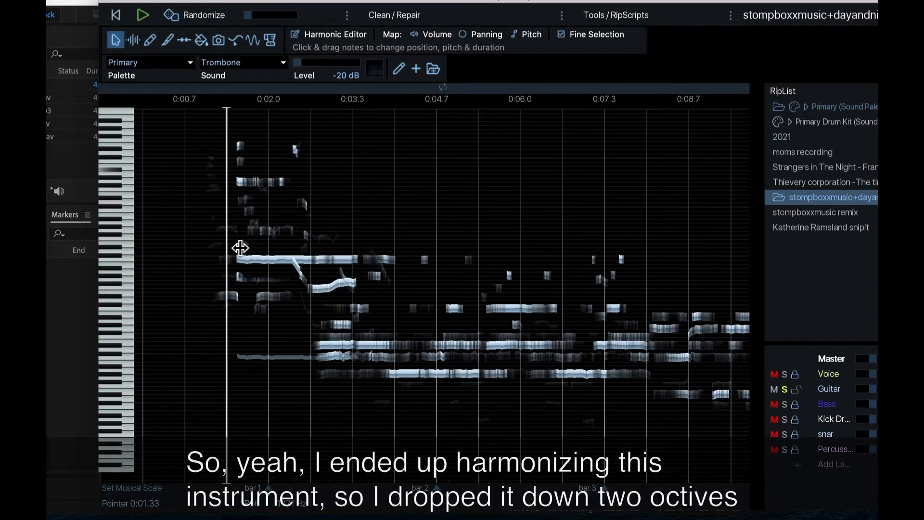
{"action": "left_click", "coordinate": [259, 261]}
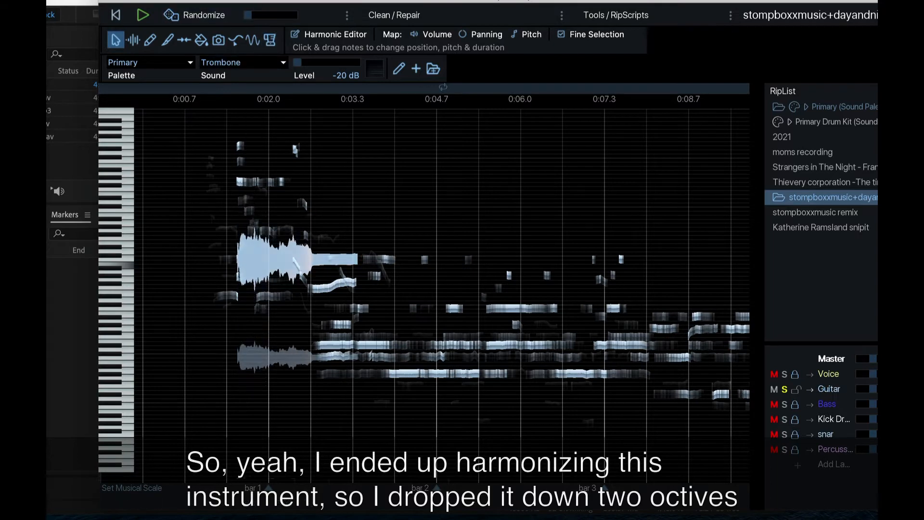
{"action": "left_click", "coordinate": [347, 15]}
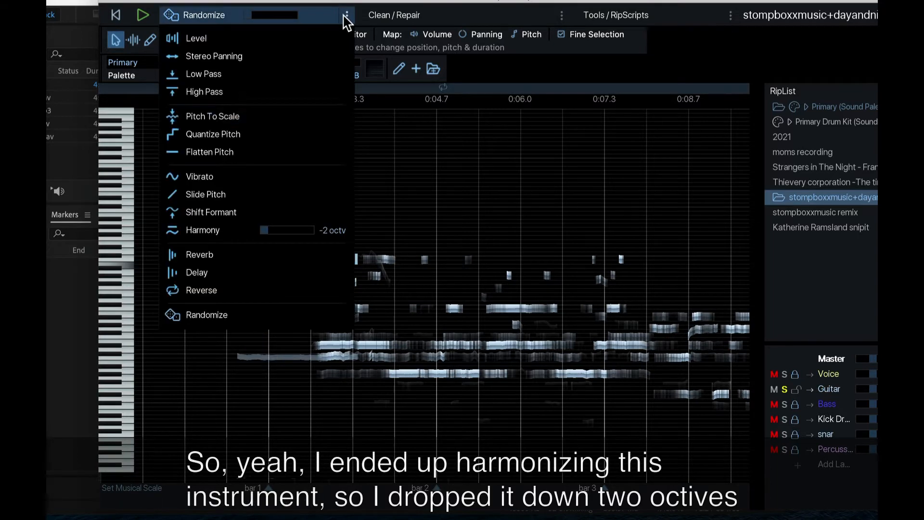
{"action": "left_click", "coordinate": [221, 231]}
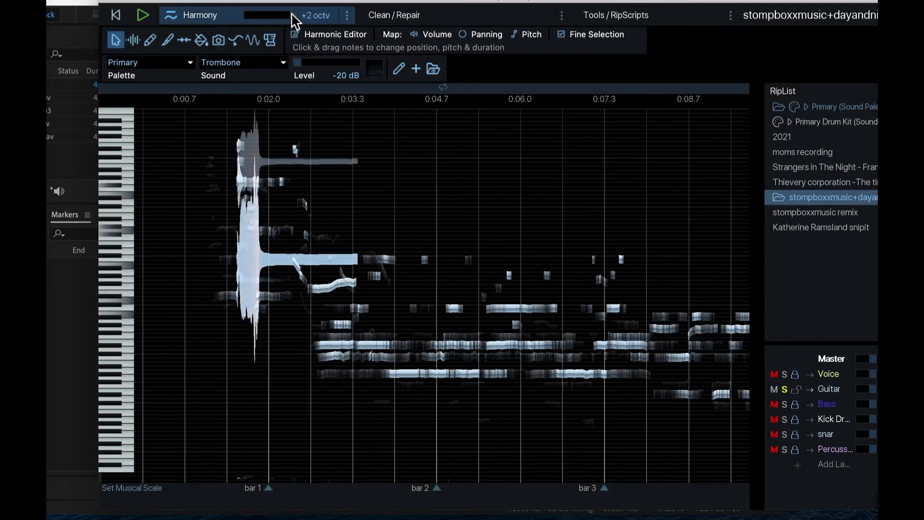
{"action": "left_click_drag", "start_coordinate": [280, 17], "coordinate": [250, 17]}
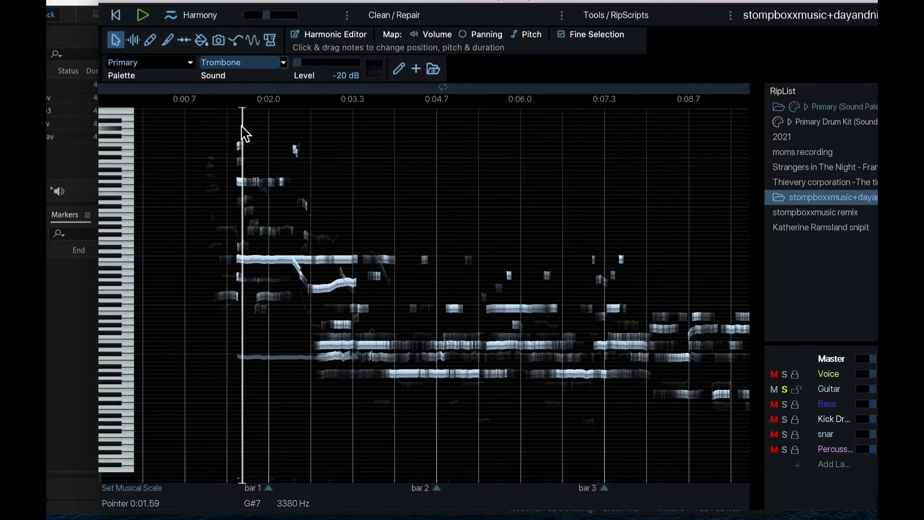
{"action": "key", "text": "space"}
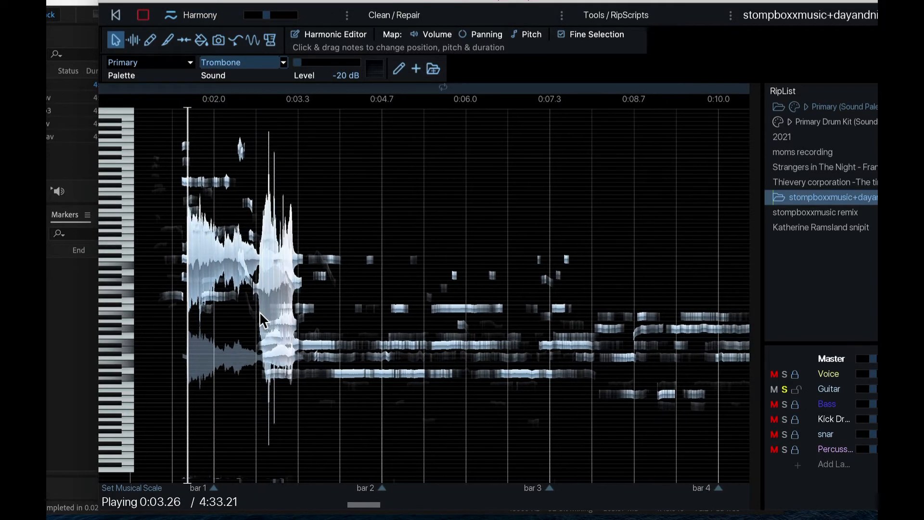
{"action": "key", "text": "space"}
Find the copied E4 Guitar note near 0:13.4 and check the effects applied to it
{"action": "left_click", "coordinate": [274, 287]}
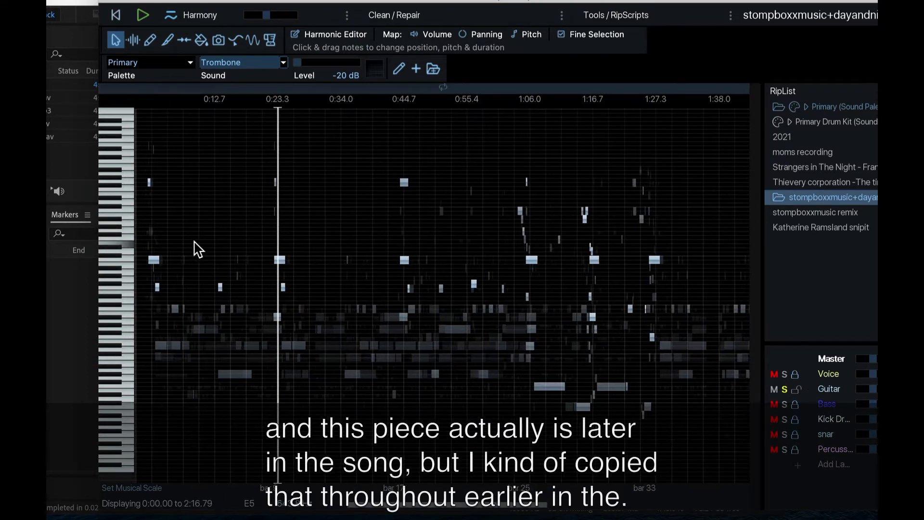
{"action": "scroll", "coordinate": [196, 247], "scroll_direction": "up", "scroll_amount": 2}
{"action": "scroll", "coordinate": [284, 227], "scroll_direction": "up", "scroll_amount": 1}
{"action": "scroll", "coordinate": [284, 227], "scroll_direction": "up", "scroll_amount": 6}
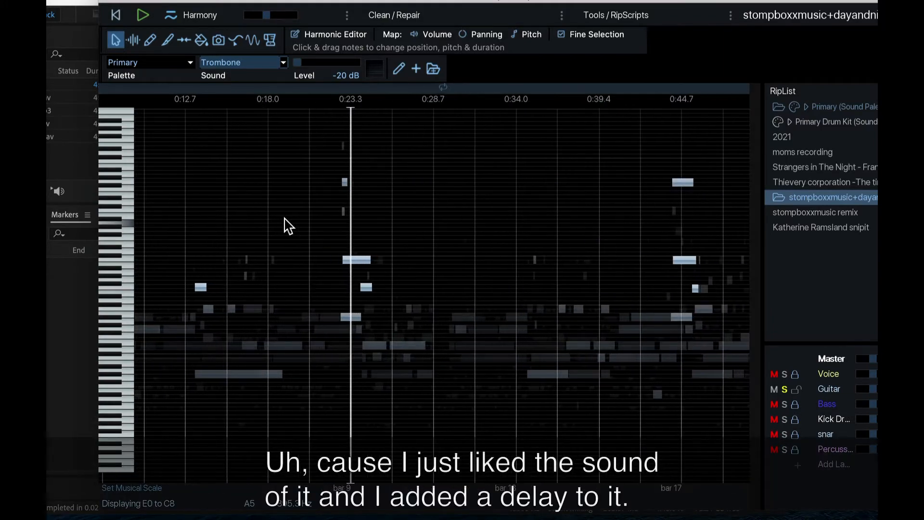
{"action": "scroll", "coordinate": [285, 227], "scroll_direction": "right", "scroll_amount": 5}
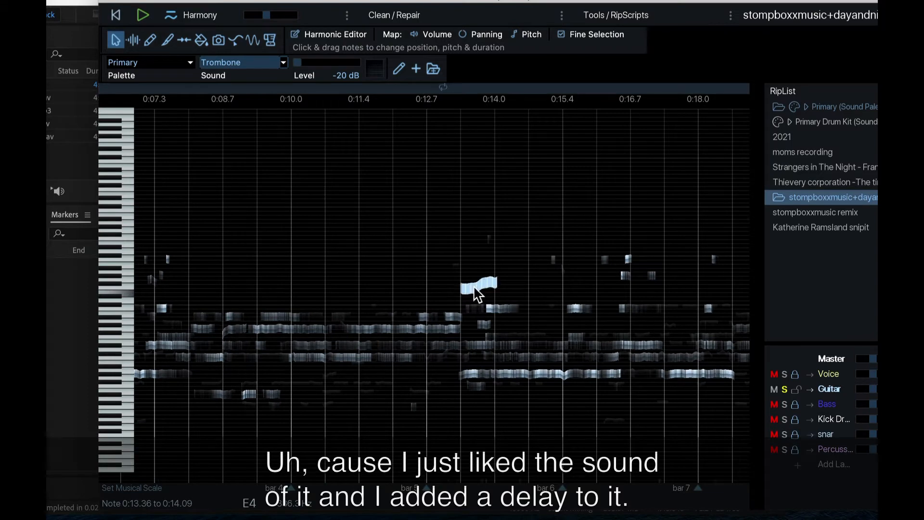
{"action": "left_click", "coordinate": [346, 15]}
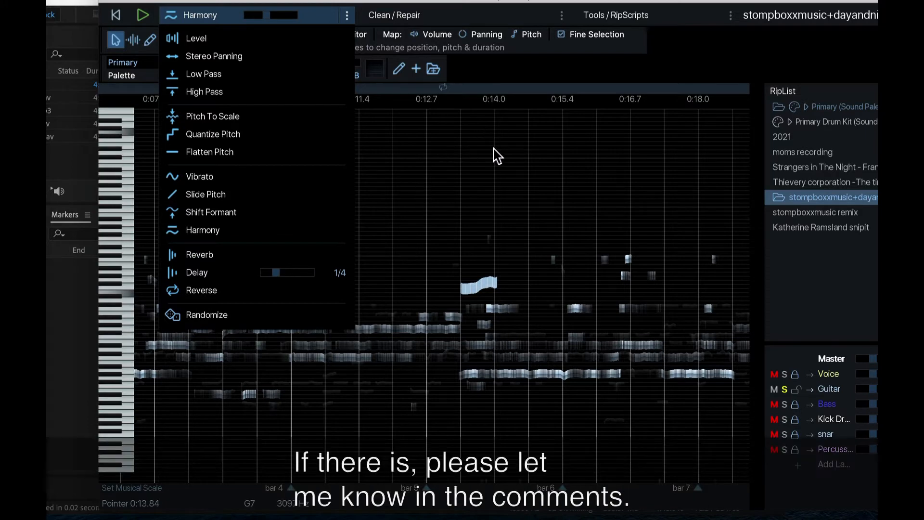
{"action": "left_click", "coordinate": [428, 212]}
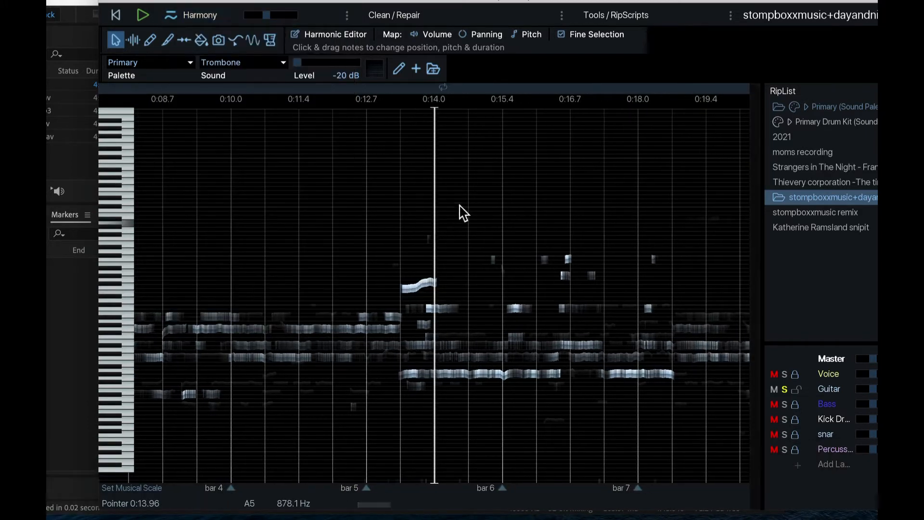
Unmute the Voice and Bass layers and play the passage around the gap in the Guitar notes after 0:28.7
{"action": "scroll", "coordinate": [437, 228], "scroll_direction": "right", "scroll_amount": 4}
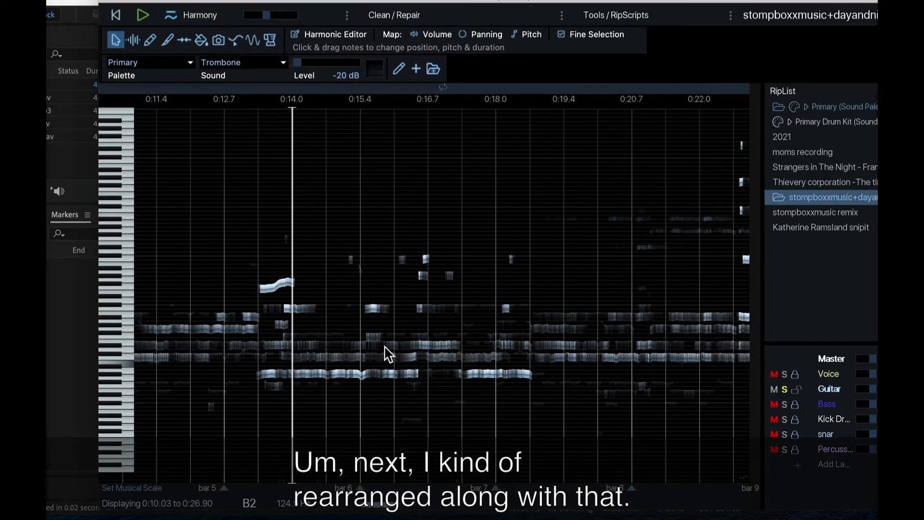
{"action": "scroll", "coordinate": [550, 282], "scroll_direction": "down", "scroll_amount": 5}
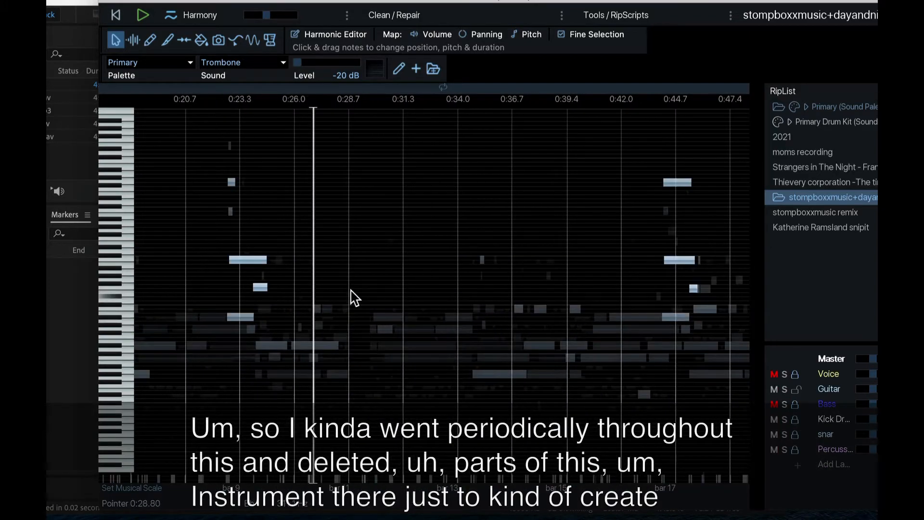
{"action": "scroll", "coordinate": [355, 300], "scroll_direction": "up", "scroll_amount": 4}
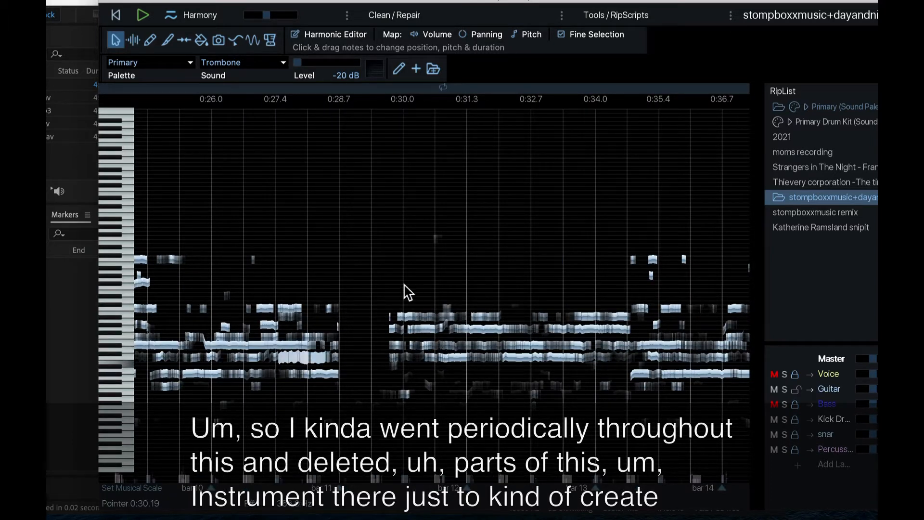
{"action": "scroll", "coordinate": [396, 327], "scroll_direction": "up", "scroll_amount": 2}
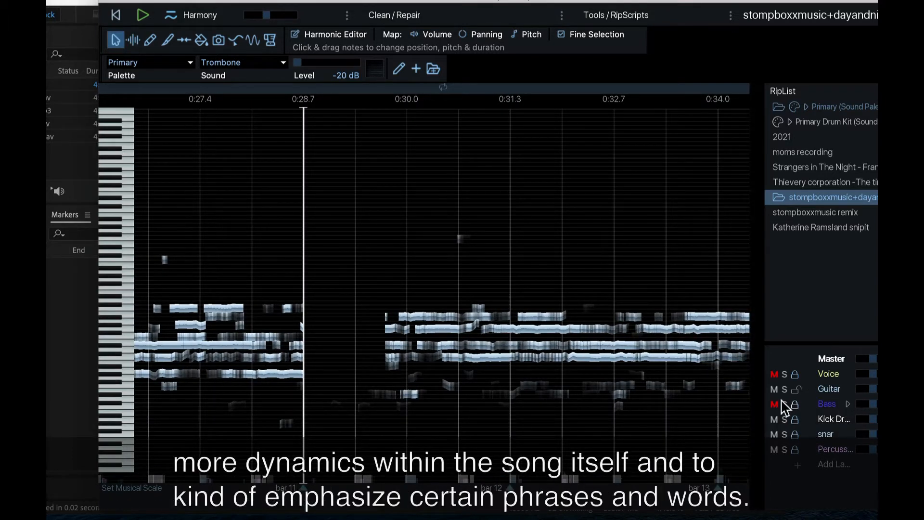
{"action": "left_click", "coordinate": [774, 375]}
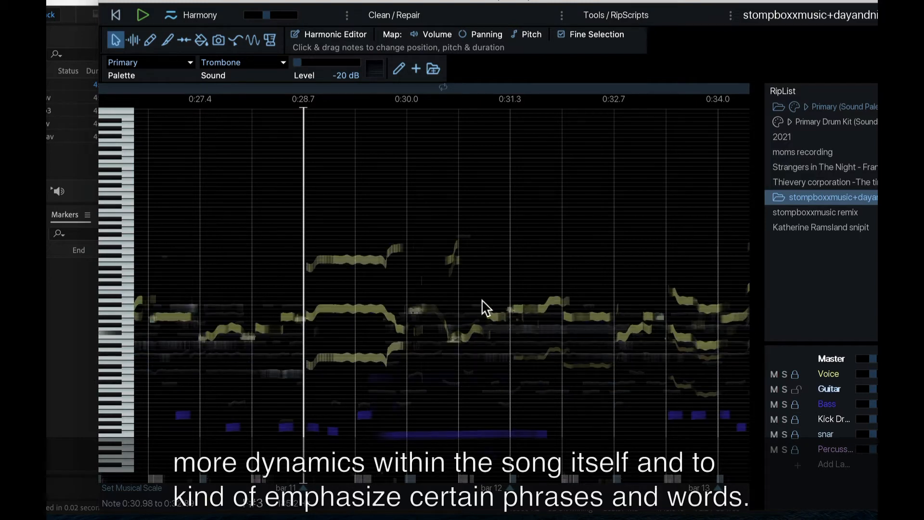
{"action": "left_click", "coordinate": [282, 242]}
{"action": "key", "text": "space"}
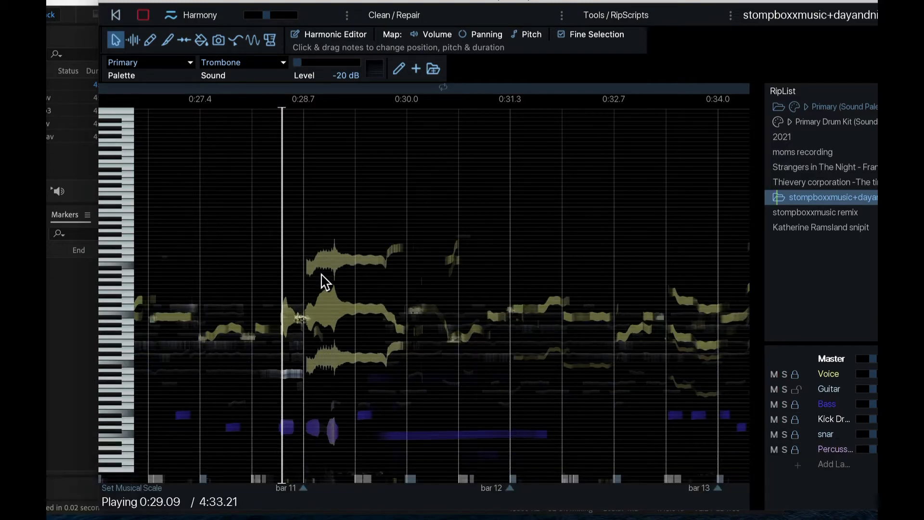
{"action": "key", "text": "space"}
{"action": "scroll", "coordinate": [269, 271], "scroll_direction": "left", "scroll_amount": 5}
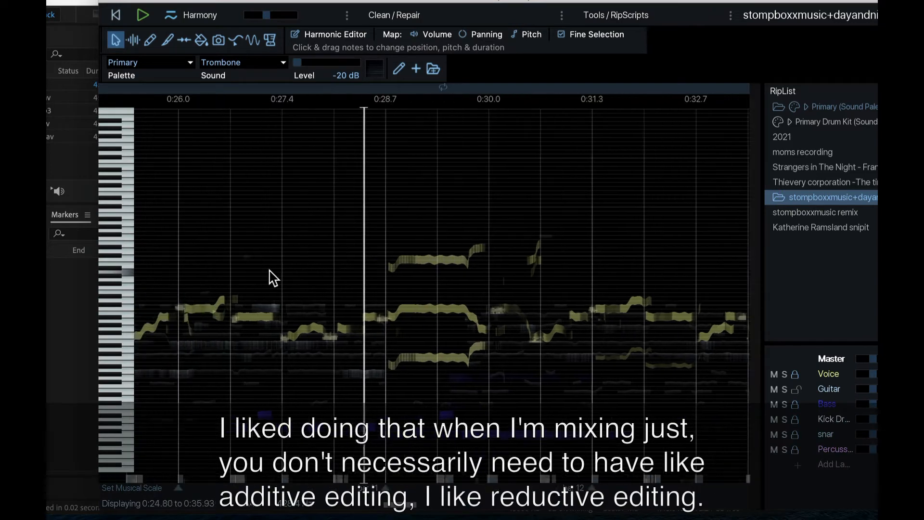
{"action": "left_click", "coordinate": [263, 263]}
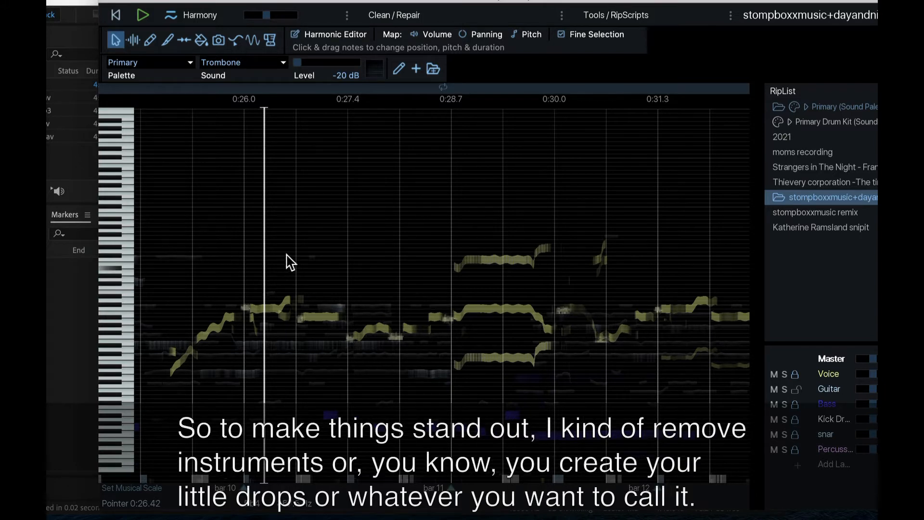
{"action": "scroll", "coordinate": [293, 267], "scroll_direction": "right", "scroll_amount": 2}
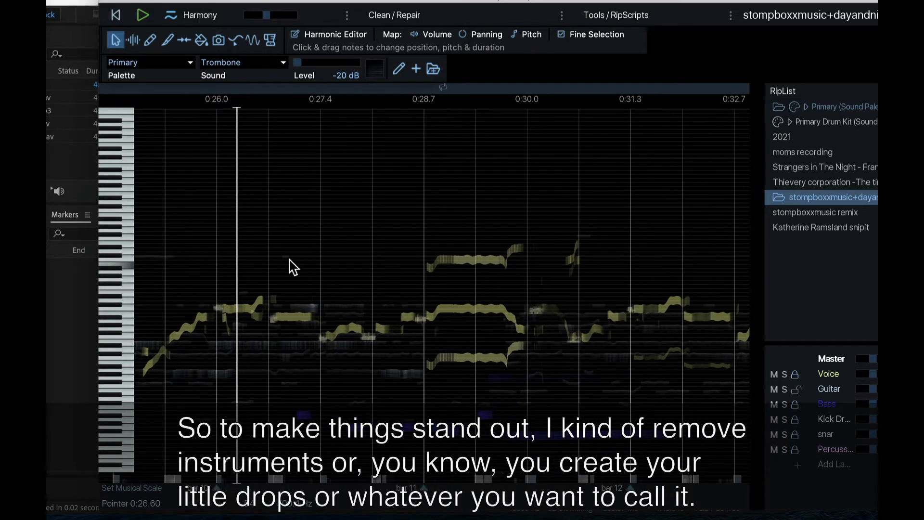
{"action": "scroll", "coordinate": [291, 266], "scroll_direction": "right", "scroll_amount": 3}
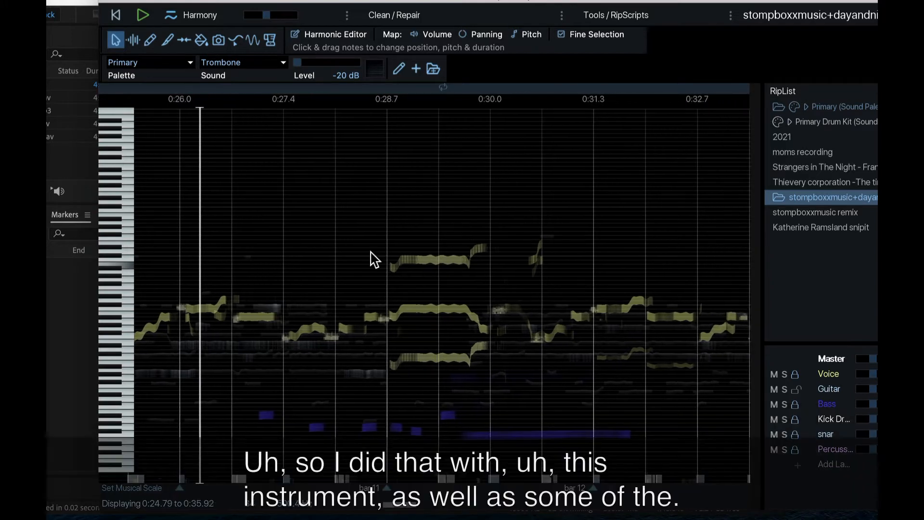
{"action": "scroll", "coordinate": [608, 264], "scroll_direction": "right", "scroll_amount": 5}
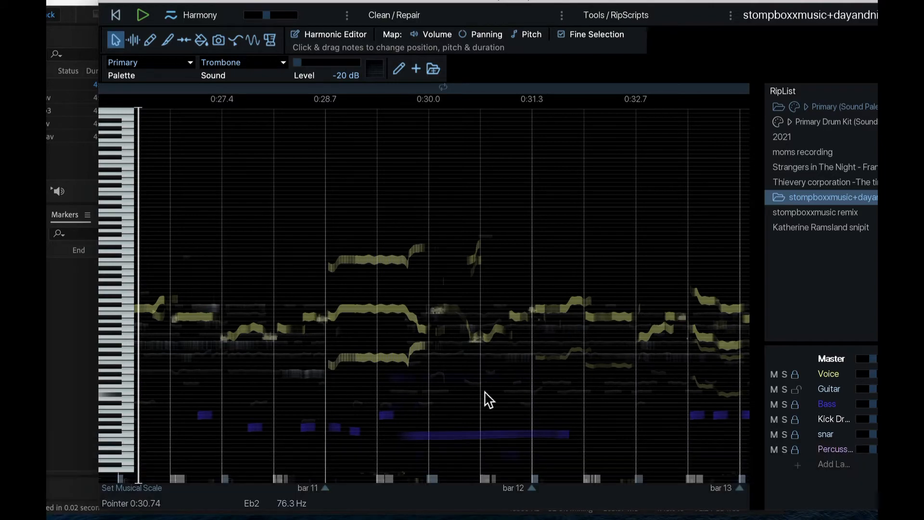
Look back through the arrangement for sections with removed drum hits and play the passage from about 0:21.4
{"action": "scroll", "coordinate": [485, 399], "scroll_direction": "left", "scroll_amount": 20}
{"action": "scroll", "coordinate": [485, 398], "scroll_direction": "left", "scroll_amount": 20}
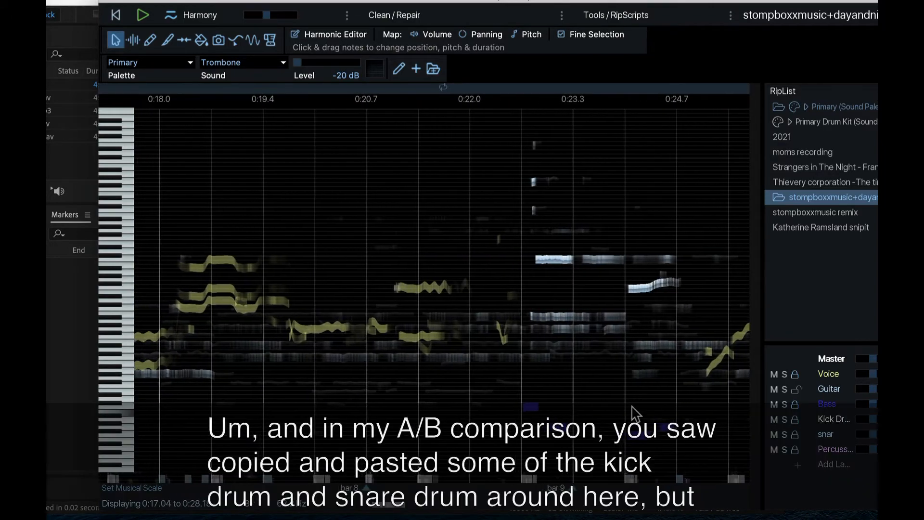
{"action": "scroll", "coordinate": [293, 361], "scroll_direction": "left", "scroll_amount": 20}
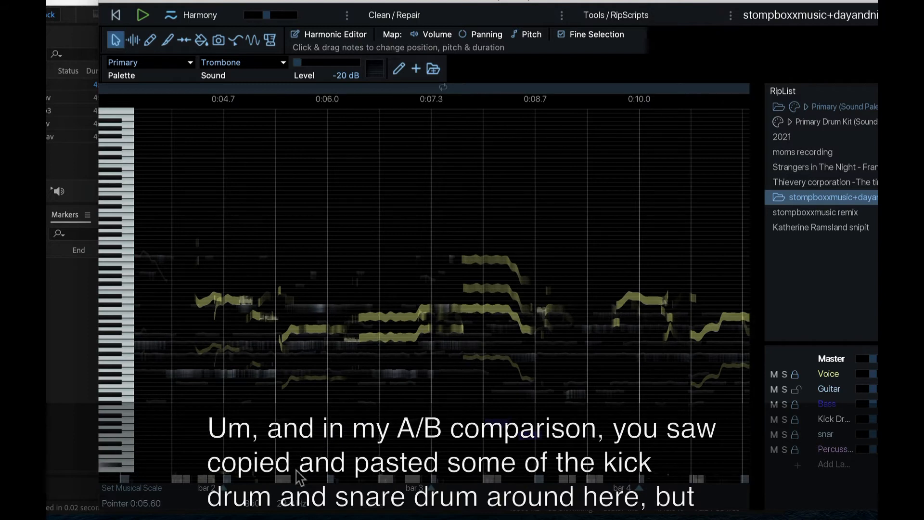
{"action": "scroll", "coordinate": [419, 385], "scroll_direction": "right", "scroll_amount": 10}
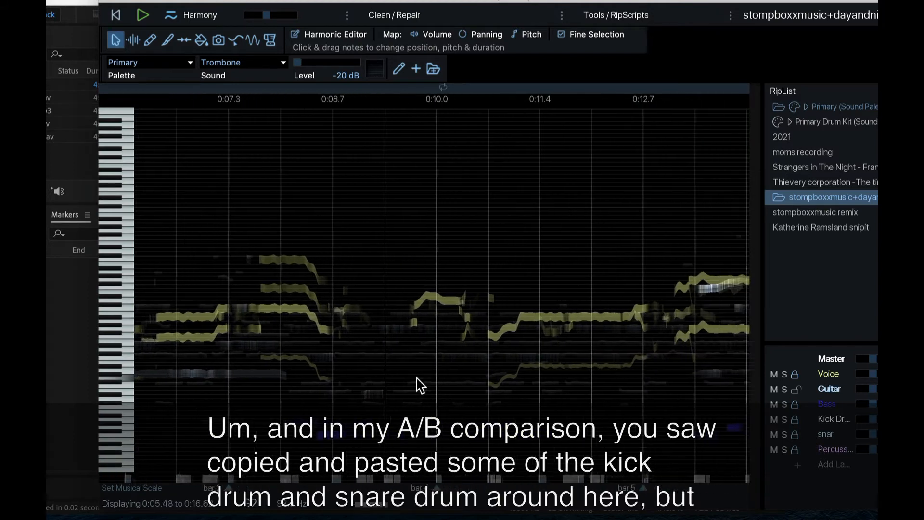
{"action": "scroll", "coordinate": [420, 385], "scroll_direction": "right", "scroll_amount": 20}
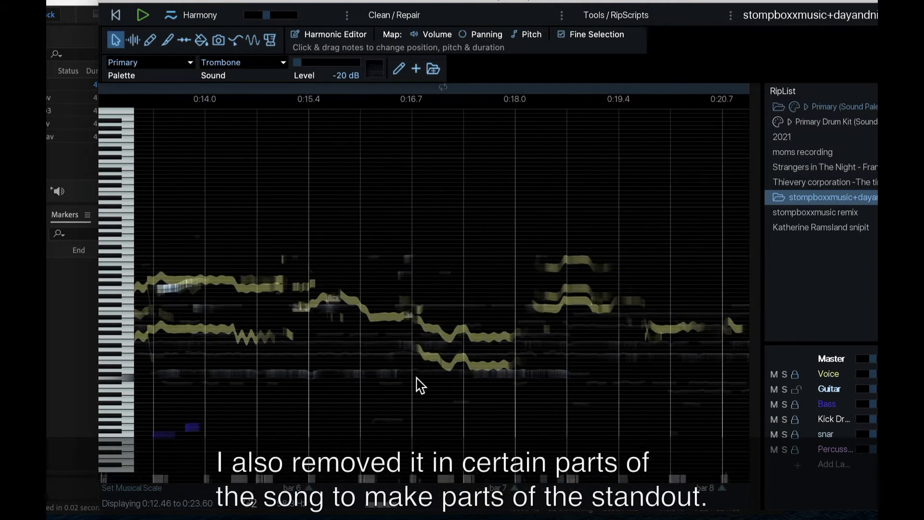
{"action": "scroll", "coordinate": [419, 384], "scroll_direction": "right", "scroll_amount": 12}
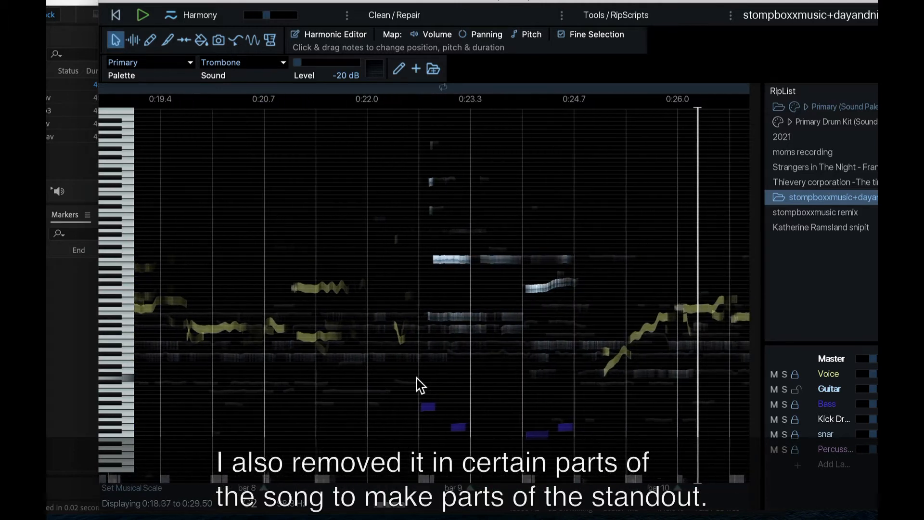
{"action": "left_click", "coordinate": [327, 432]}
{"action": "key", "text": "space"}
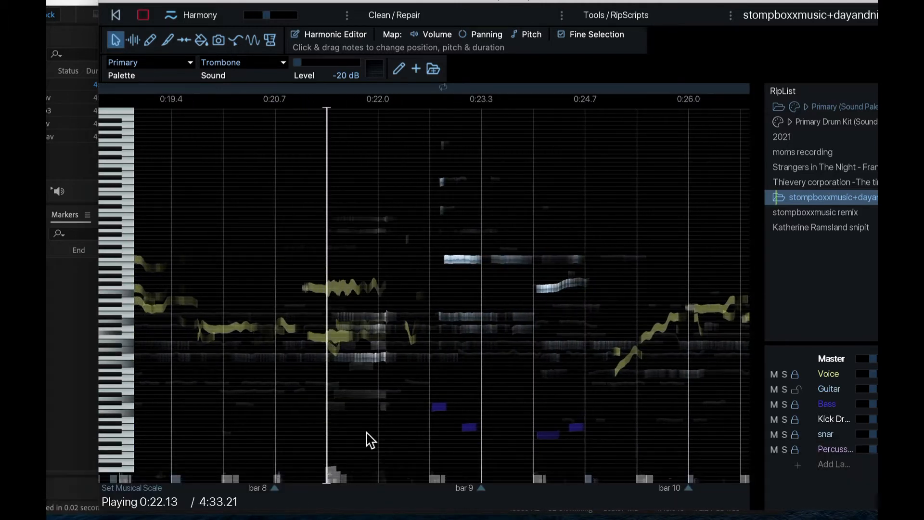
{"action": "left_click", "coordinate": [498, 469]}
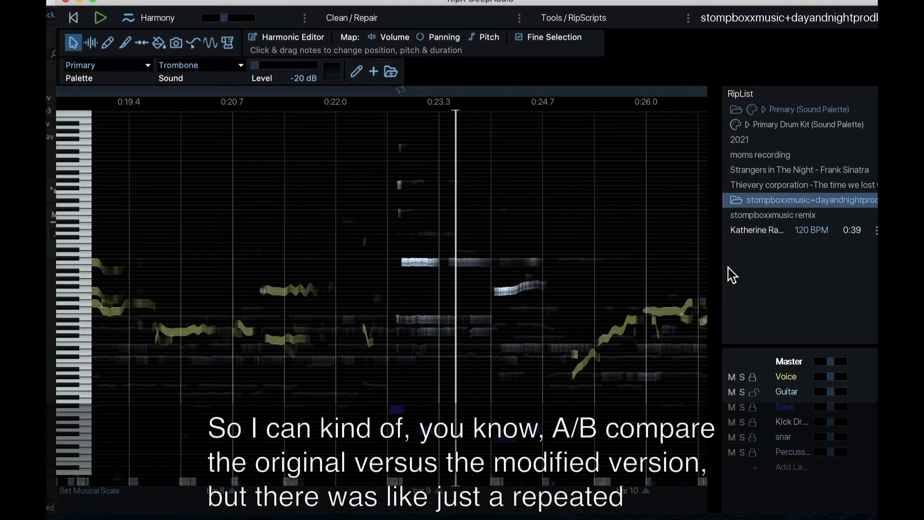
Replay the full mix from the start of bar 8 up to about 0:26
{"action": "left_click", "coordinate": [373, 442]}
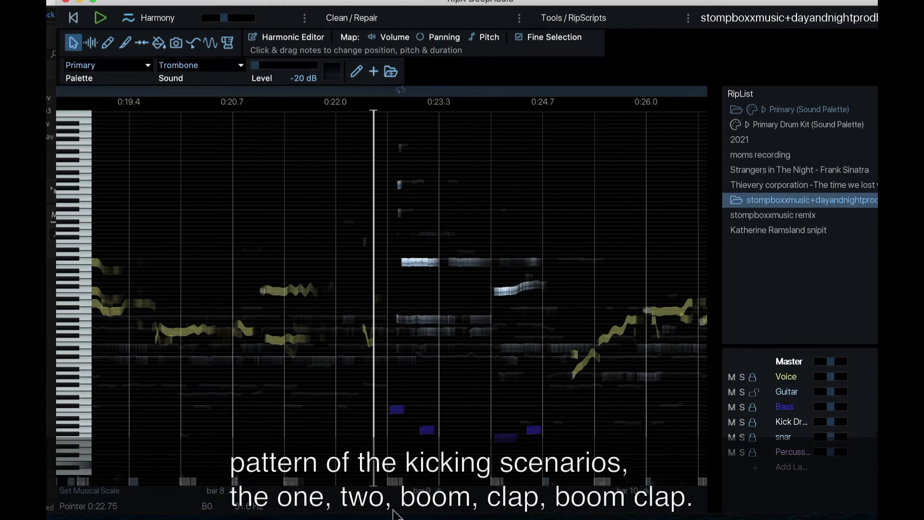
{"action": "left_click", "coordinate": [244, 454]}
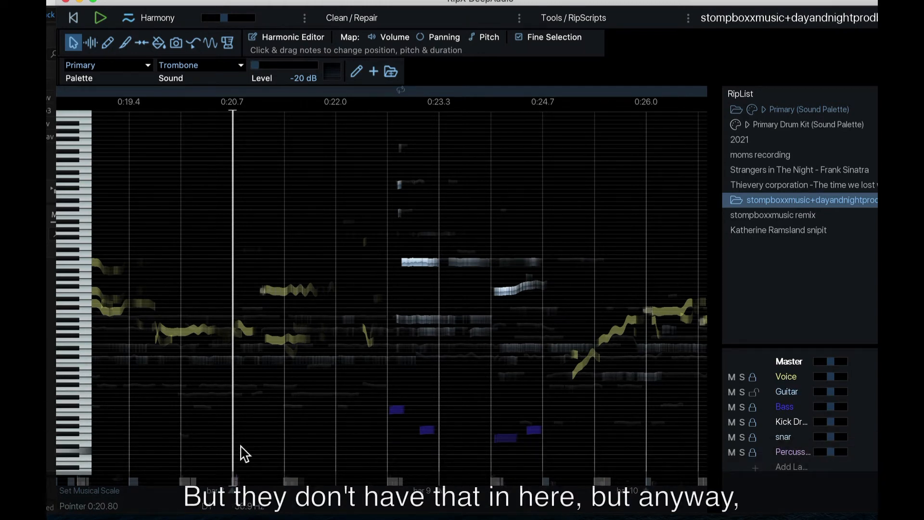
{"action": "key", "text": "space"}
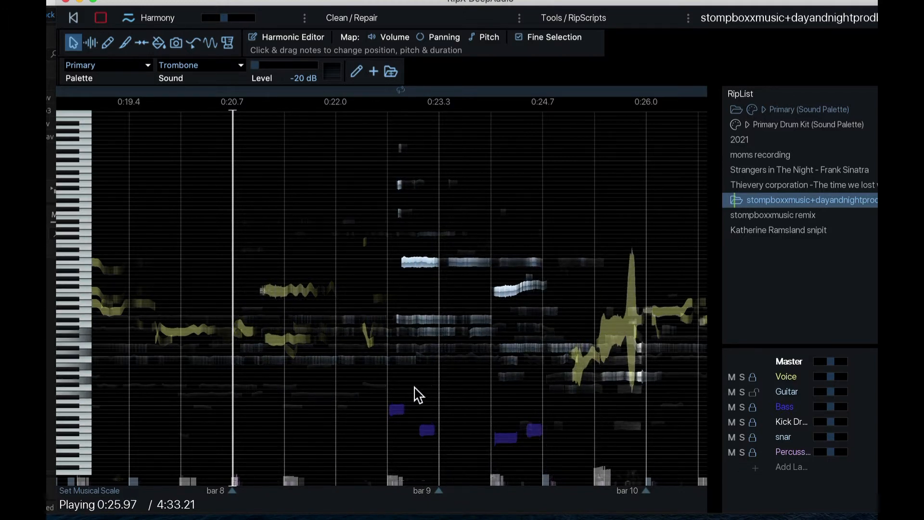
{"action": "key", "text": "space"}
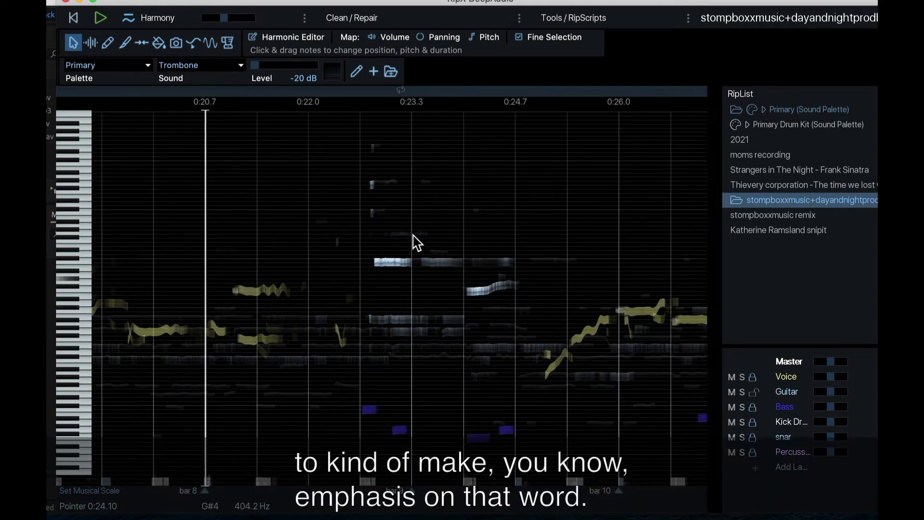
Play the rising Voice phrase from about 0:24.9, just before bar 10, and inspect its notes up close
{"action": "scroll", "coordinate": [598, 254], "scroll_direction": "right", "scroll_amount": 5}
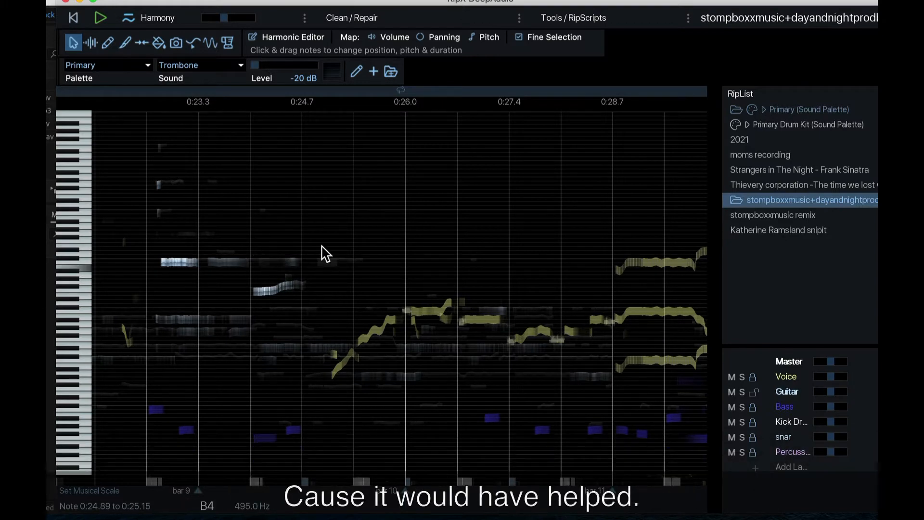
{"action": "key", "text": "space"}
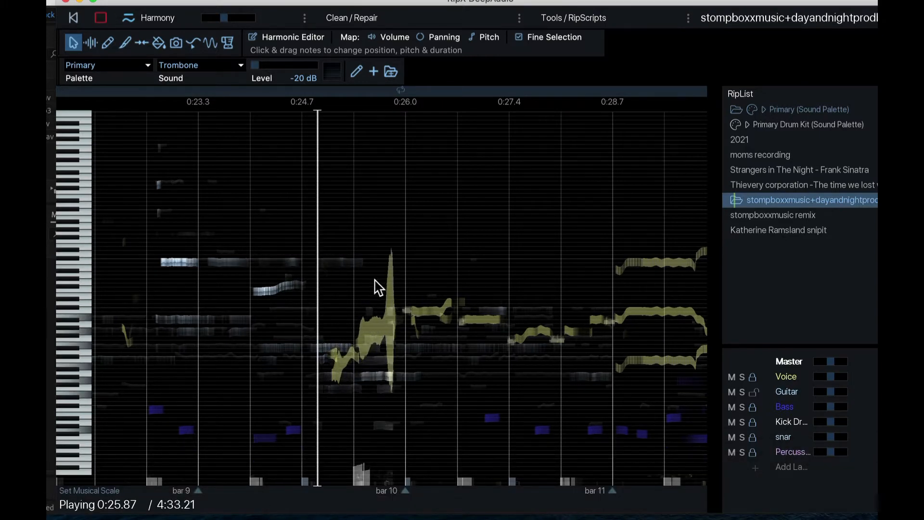
{"action": "left_click", "coordinate": [424, 315]}
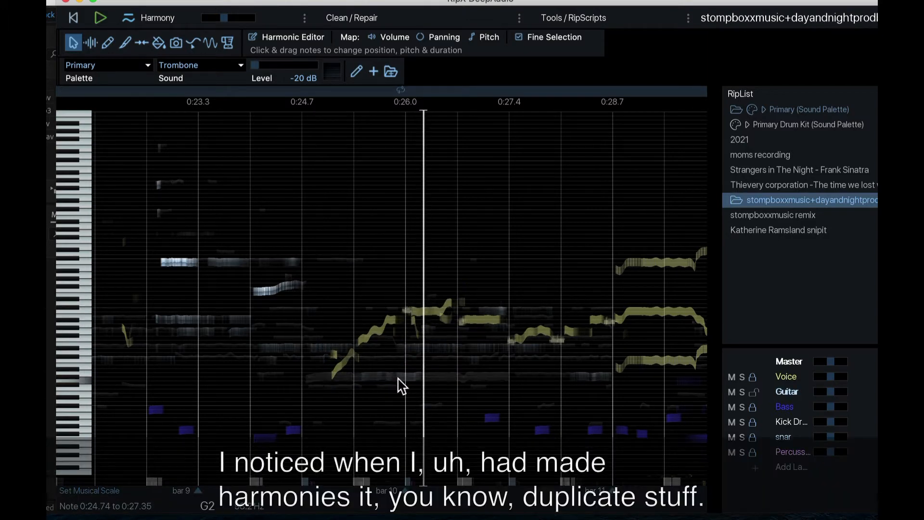
{"action": "scroll", "coordinate": [407, 391], "scroll_direction": "up", "scroll_amount": 3}
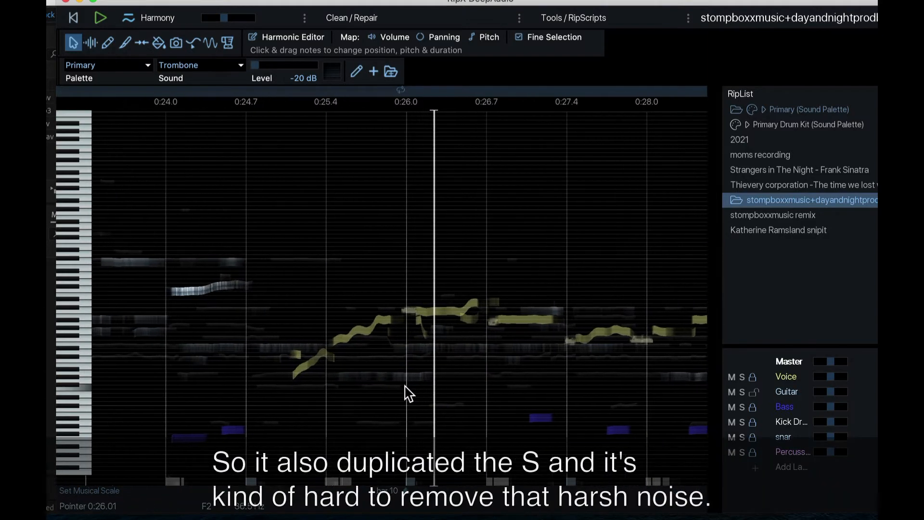
{"action": "scroll", "coordinate": [407, 389], "scroll_direction": "right", "scroll_amount": 2}
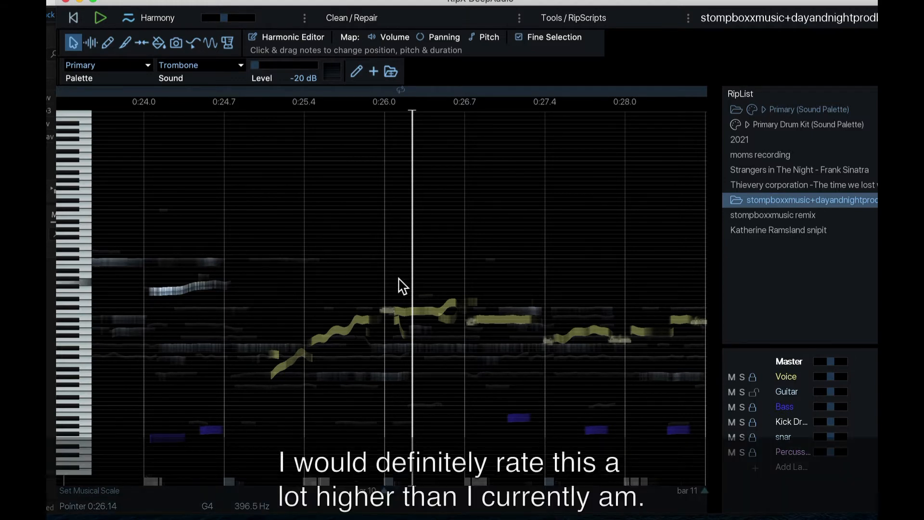
Unlock the Bass layer for editing around bars 11 to 13
{"action": "scroll", "coordinate": [403, 296], "scroll_direction": "right", "scroll_amount": 3}
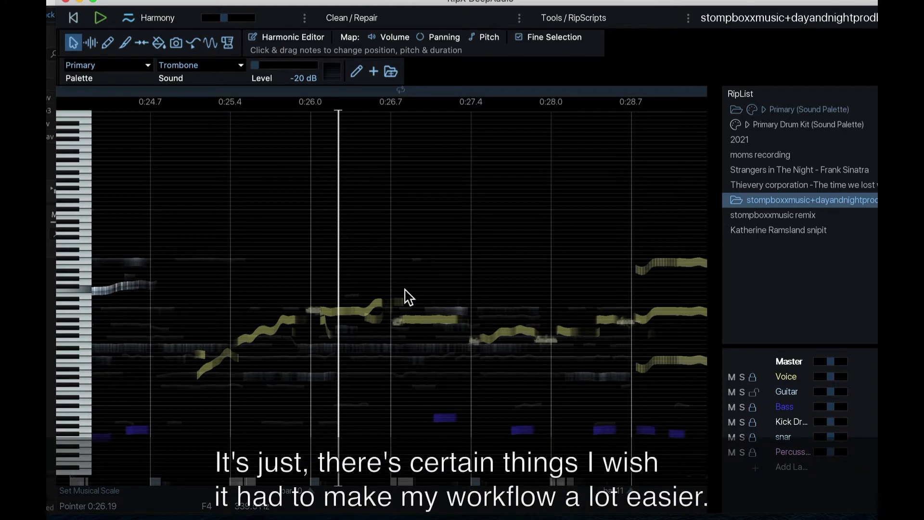
{"action": "scroll", "coordinate": [408, 296], "scroll_direction": "right", "scroll_amount": 5}
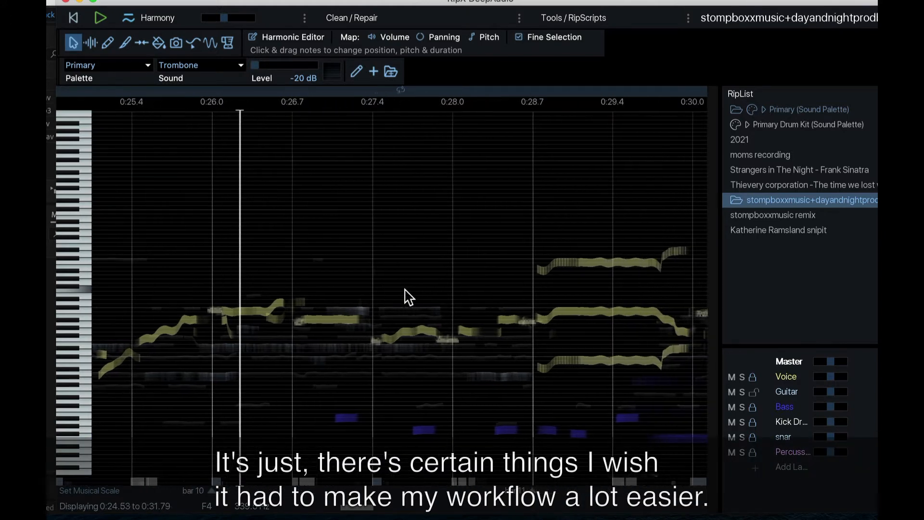
{"action": "scroll", "coordinate": [408, 296], "scroll_direction": "down", "scroll_amount": 3}
{"action": "scroll", "coordinate": [408, 296], "scroll_direction": "right", "scroll_amount": 5}
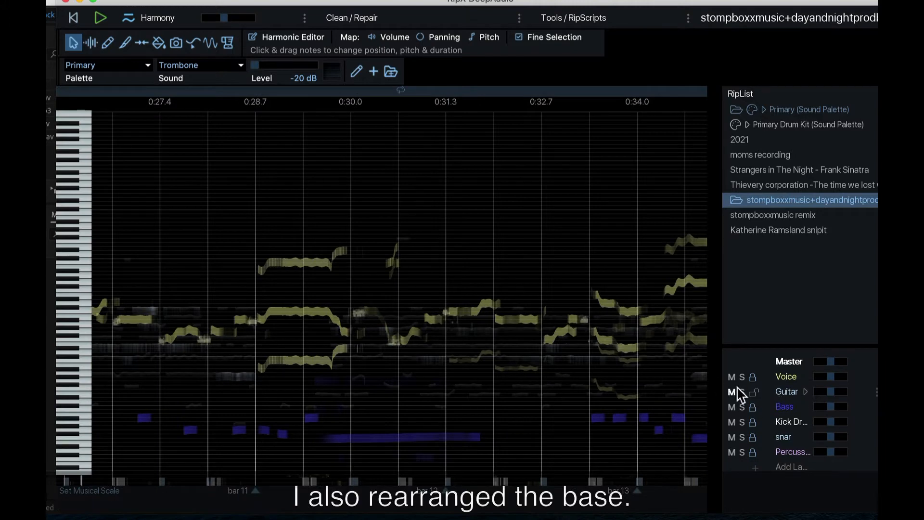
{"action": "left_click", "coordinate": [754, 407]}
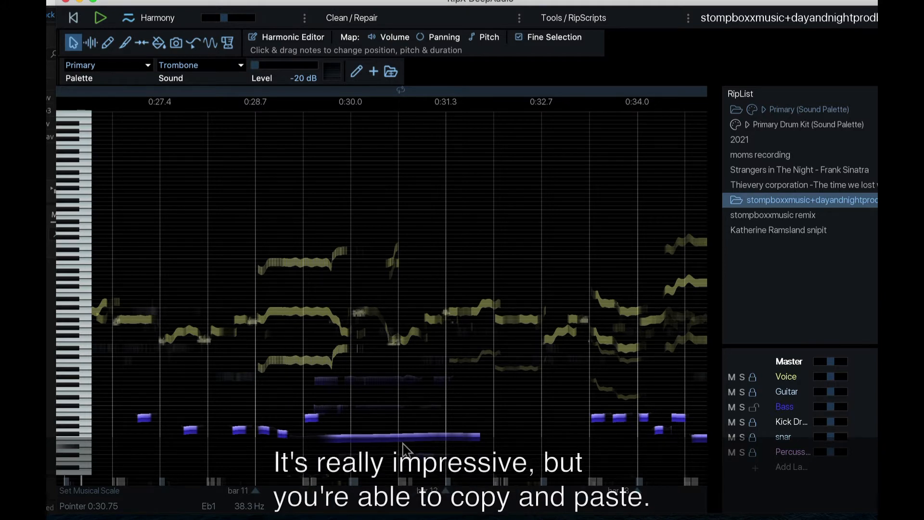
Try shortening the long E1 Bass note to end at about 0:29.8, listen to it, and undo the change
{"action": "left_click", "coordinate": [338, 432]}
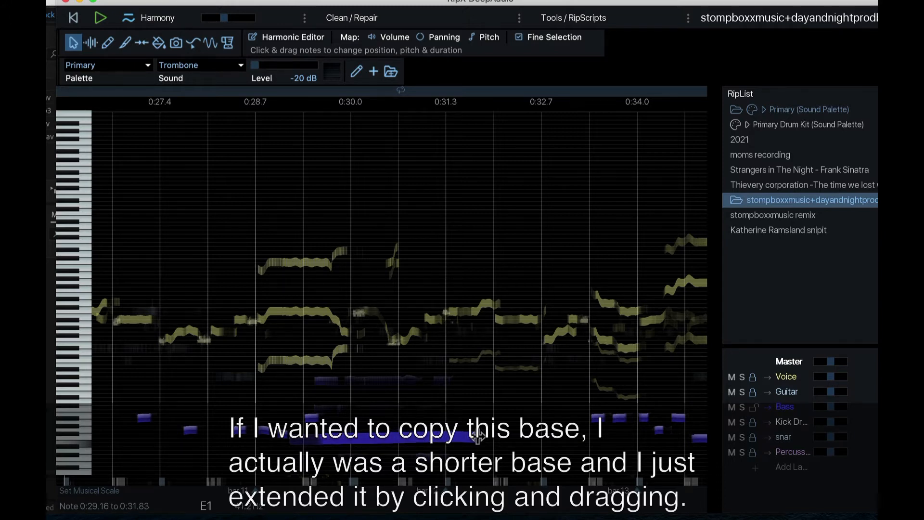
{"action": "left_click_drag", "start_coordinate": [477, 436], "coordinate": [333, 436]}
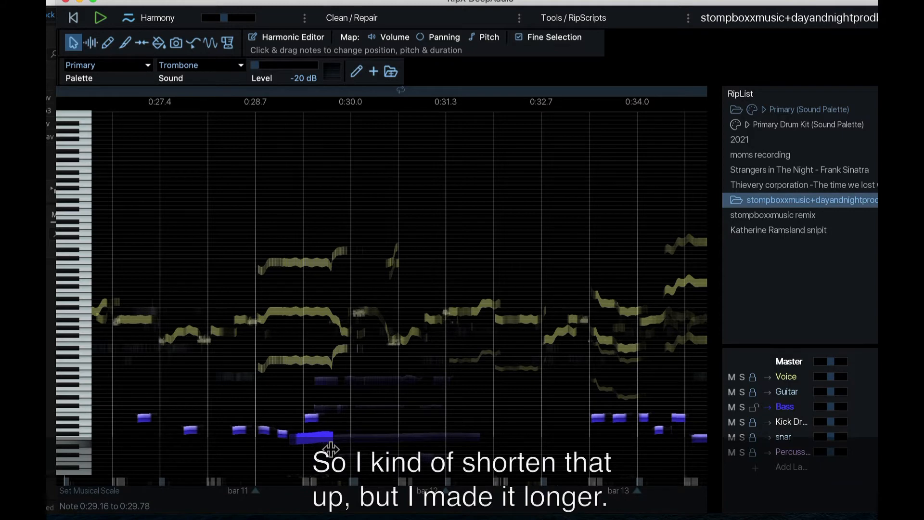
{"action": "left_click", "coordinate": [285, 397]}
{"action": "key", "text": "space"}
{"action": "key", "text": "space"}
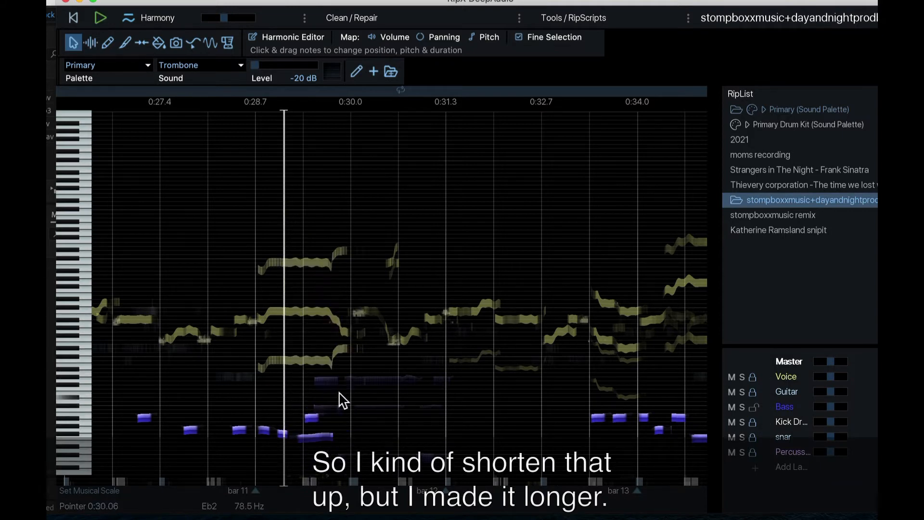
{"action": "key", "text": "super+z"}
Try copying the short Bass note at about 0:29.4 to about 0:30.7, above the long Bass note, and listen to it
{"action": "left_click", "coordinate": [313, 418]}
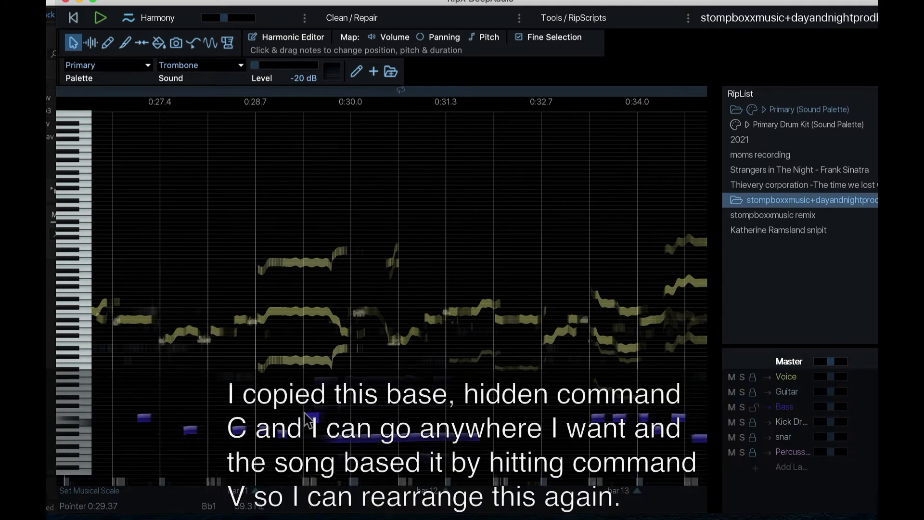
{"action": "left_click", "coordinate": [303, 404]}
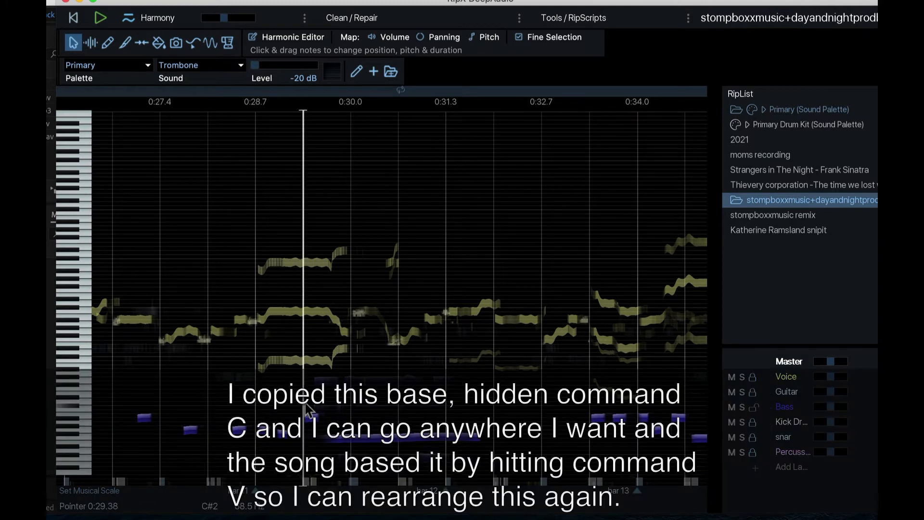
{"action": "left_click", "coordinate": [398, 408]}
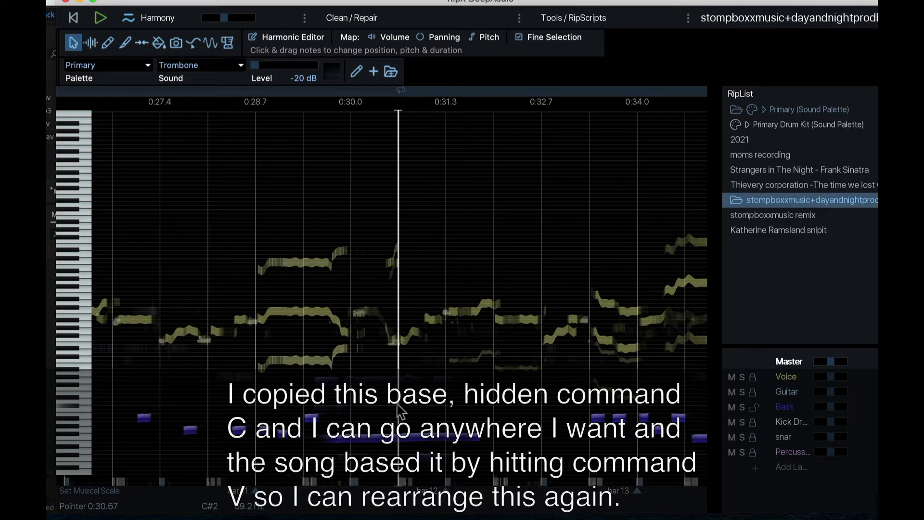
{"action": "left_click", "coordinate": [380, 397]}
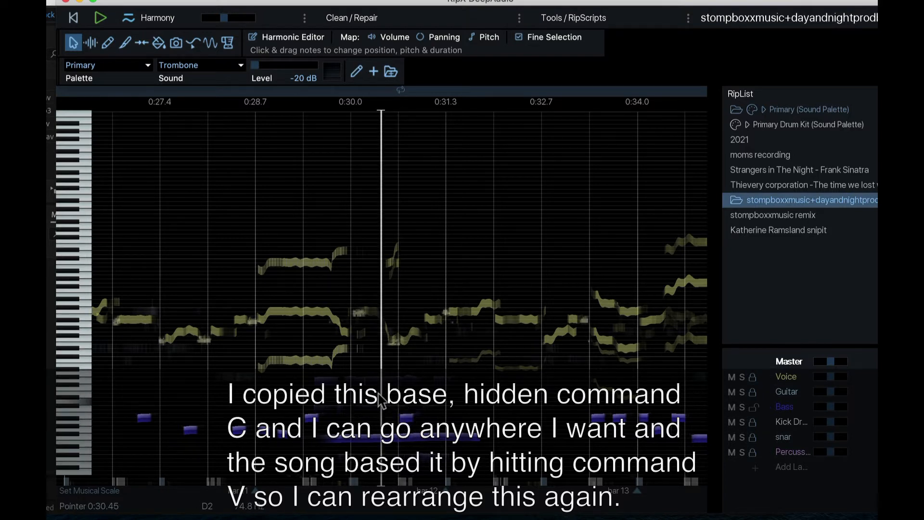
{"action": "key", "text": "space"}
{"action": "key", "text": "space"}
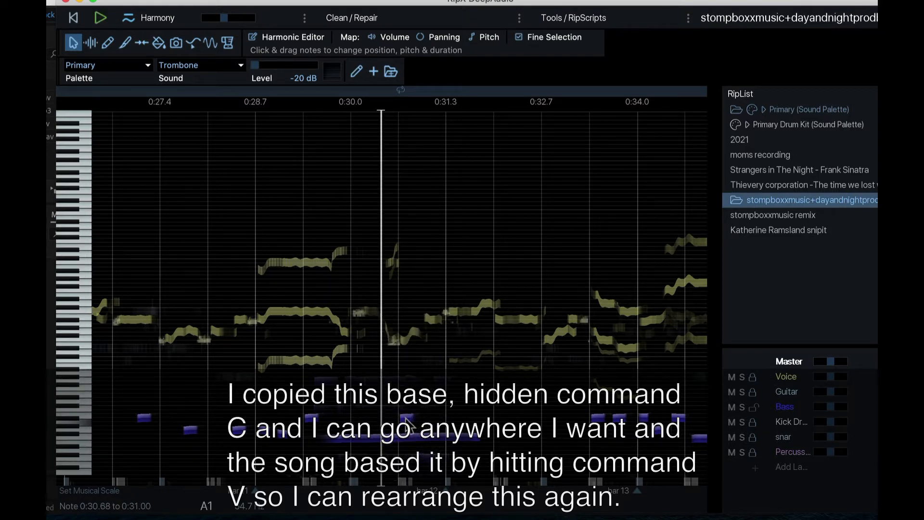
Try moving the pasted Bass note to about 0:32.0, listen to it, and undo both the move and the paste
{"action": "left_click_drag", "start_coordinate": [403, 418], "coordinate": [499, 418]}
{"action": "left_click", "coordinate": [488, 398]}
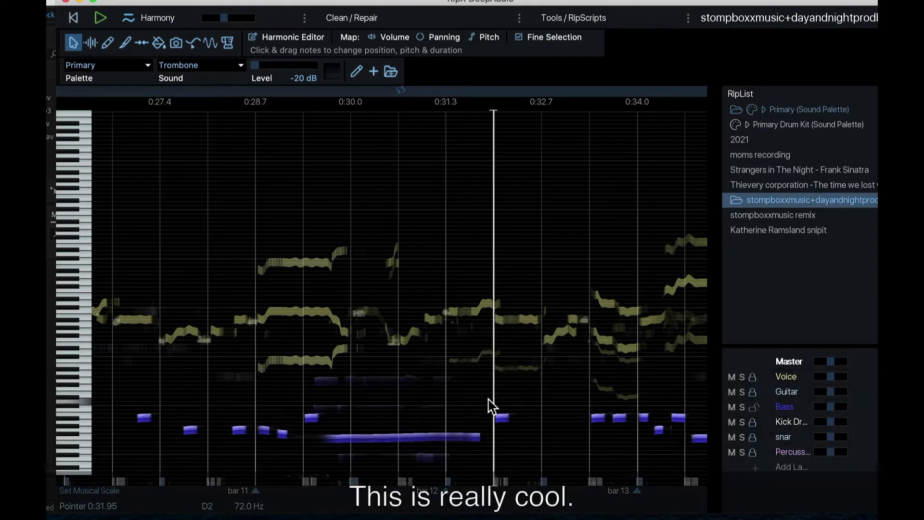
{"action": "key", "text": "space"}
{"action": "key", "text": "space"}
{"action": "key", "text": "super+z"}
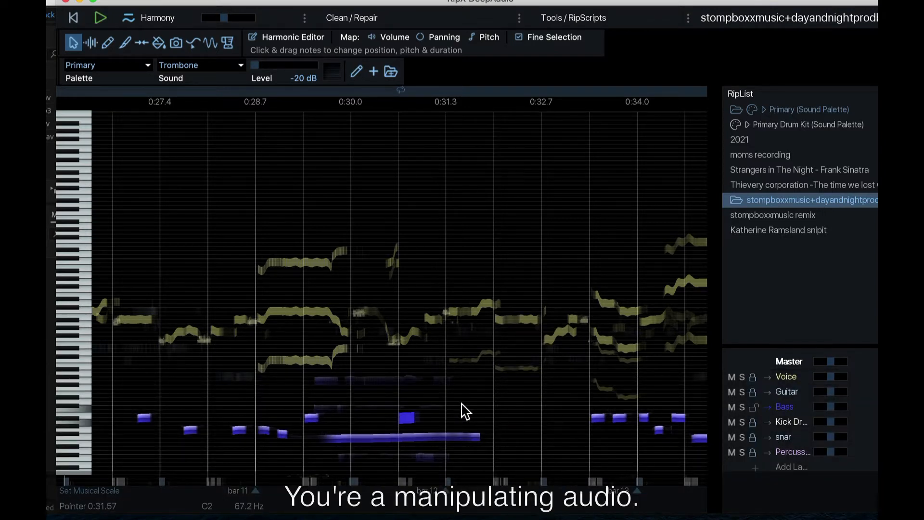
{"action": "key", "text": "super+z"}
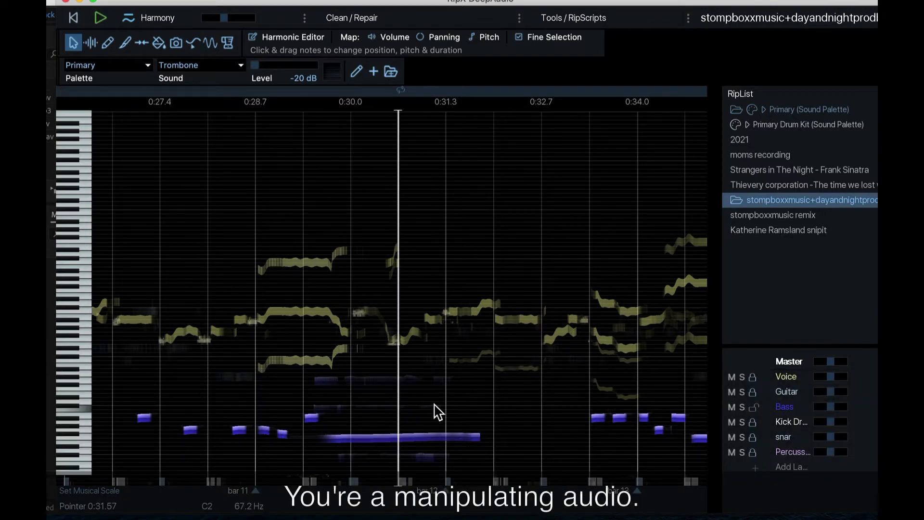
{"action": "left_click", "coordinate": [293, 399]}
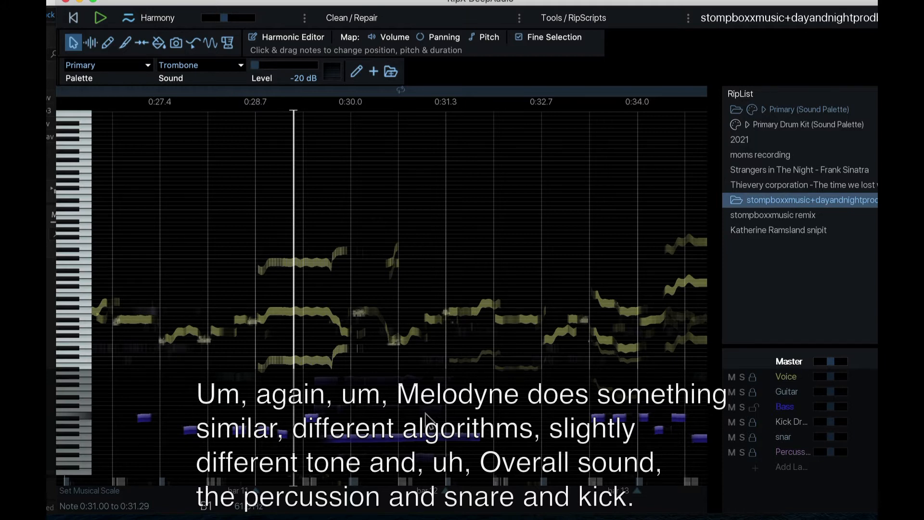
Examine the unpitched percussion area beneath the notes up close from about 0:29 to 0:34
{"action": "scroll", "coordinate": [426, 418], "scroll_direction": "right", "scroll_amount": 3}
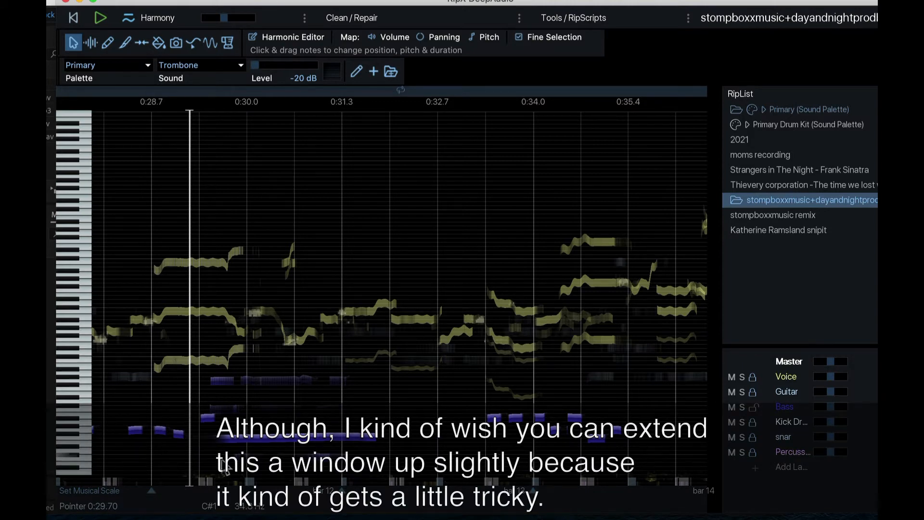
{"action": "scroll", "coordinate": [226, 469], "scroll_direction": "up", "scroll_amount": 5}
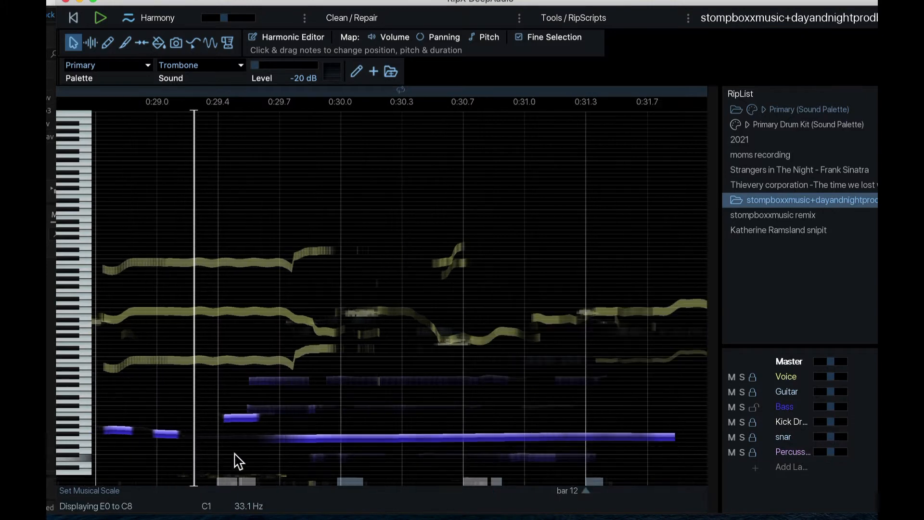
{"action": "scroll", "coordinate": [554, 441], "scroll_direction": "right", "scroll_amount": 5}
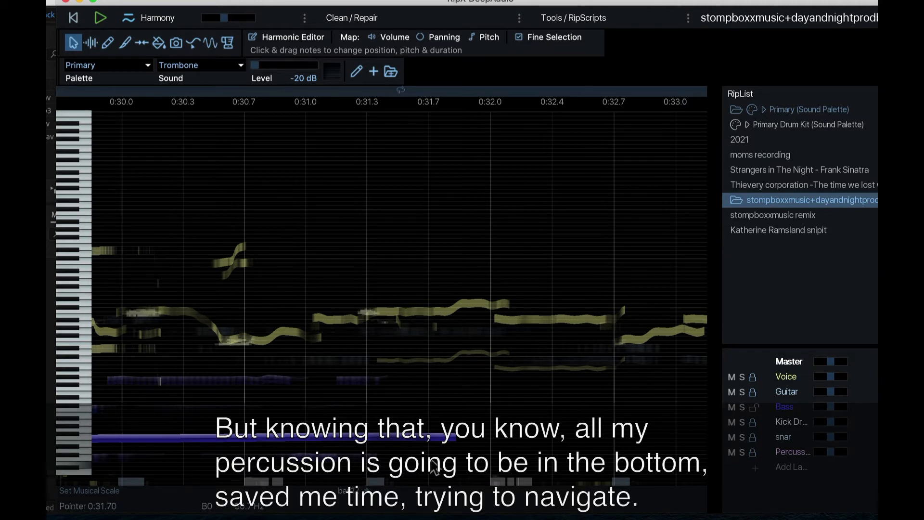
{"action": "scroll", "coordinate": [444, 470], "scroll_direction": "right", "scroll_amount": 3}
{"action": "scroll", "coordinate": [443, 470], "scroll_direction": "right", "scroll_amount": 2}
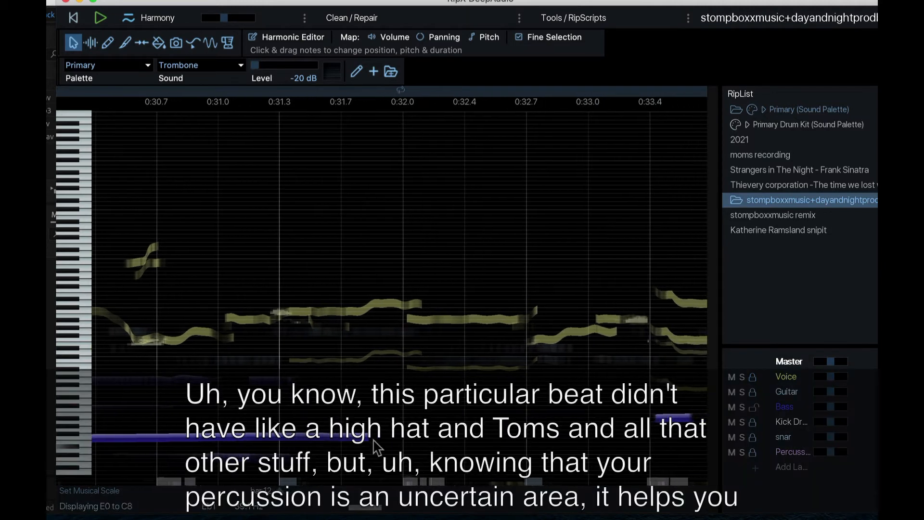
{"action": "scroll", "coordinate": [325, 409], "scroll_direction": "right", "scroll_amount": 2}
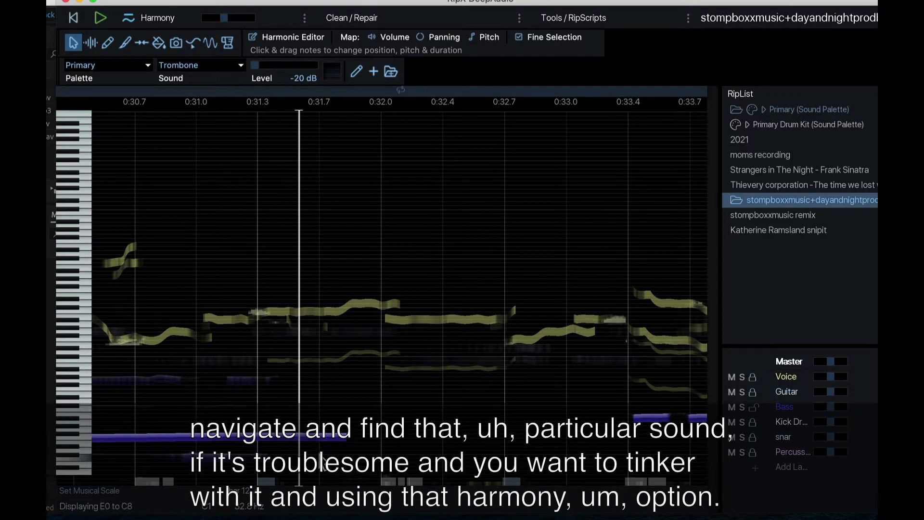
{"action": "scroll", "coordinate": [337, 442], "scroll_direction": "right", "scroll_amount": 3}
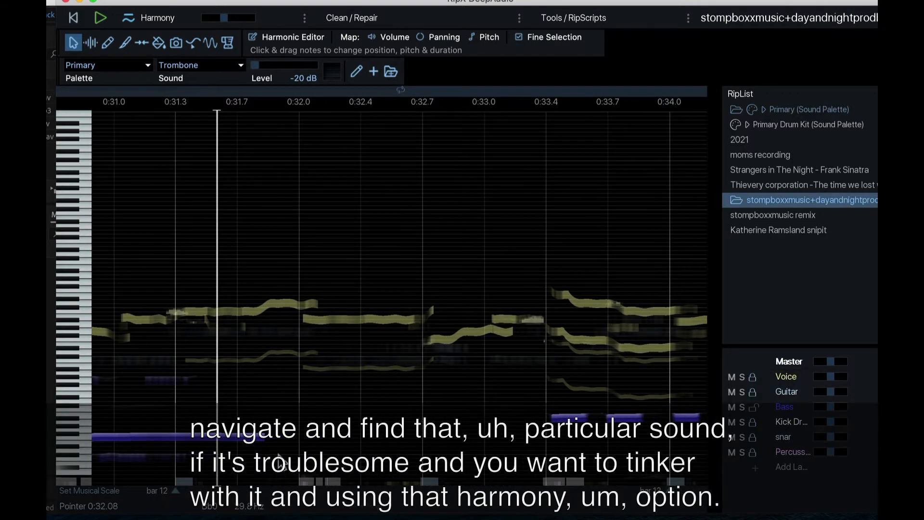
Unlock the Voice layer for editing at the stacked notes around 0:36, just before bar 14
{"action": "scroll", "coordinate": [236, 414], "scroll_direction": "right", "scroll_amount": 10}
{"action": "left_click", "coordinate": [352, 312]}
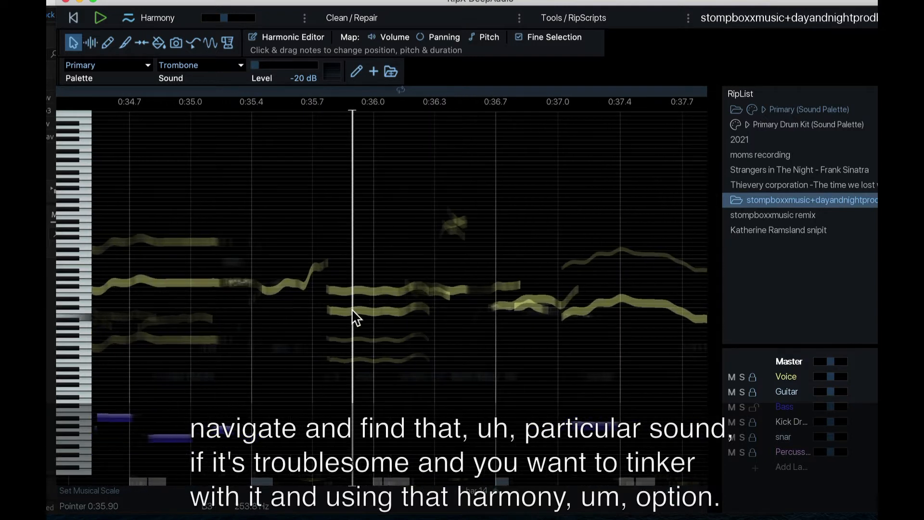
{"action": "left_click", "coordinate": [753, 376]}
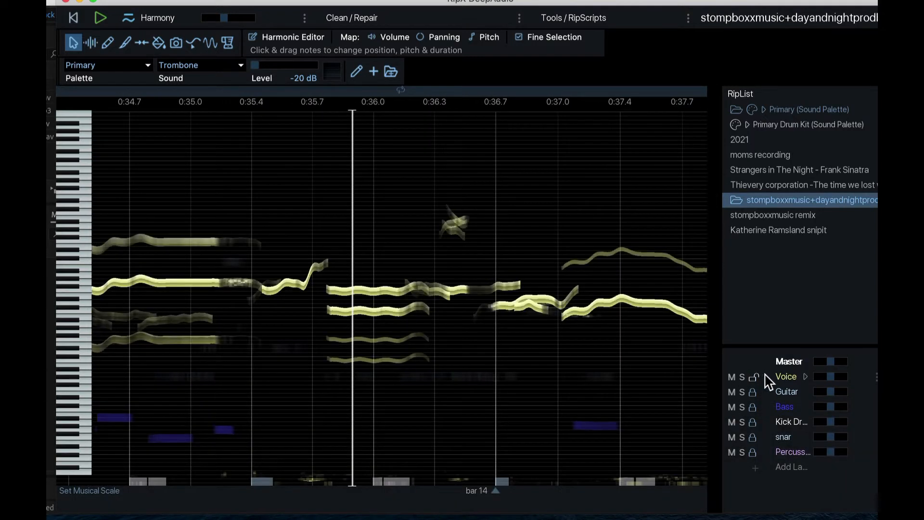
Select each of the two stacked Voice notes at about 0:36 and examine their octave-down Harmony setting up close
{"action": "left_click", "coordinate": [372, 307]}
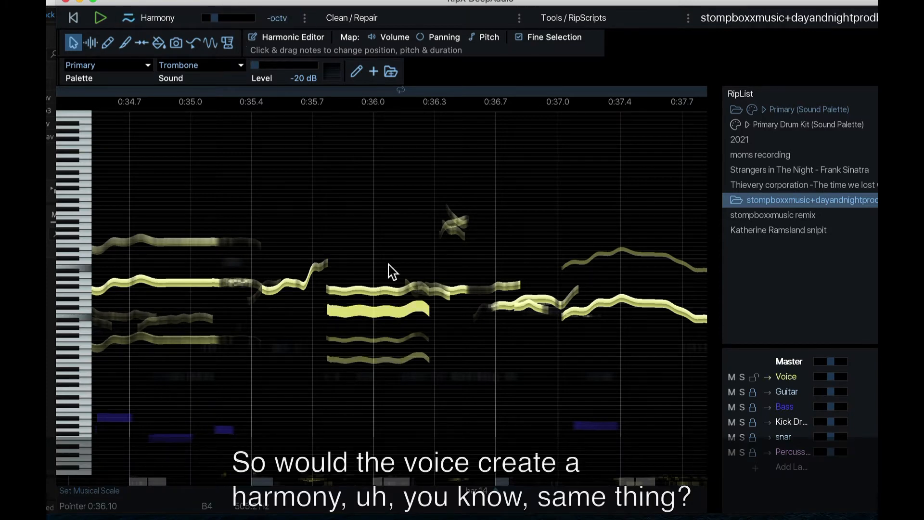
{"action": "left_click", "coordinate": [385, 289]}
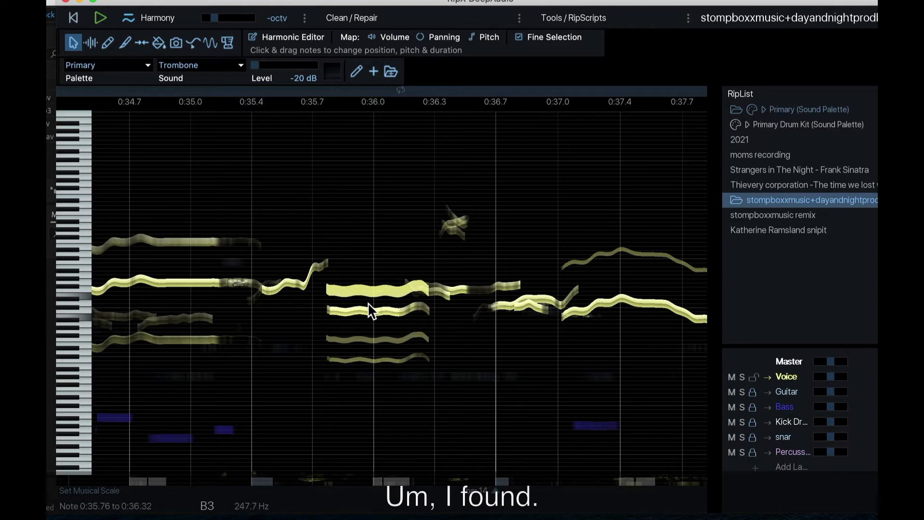
{"action": "scroll", "coordinate": [363, 306], "scroll_direction": "up", "scroll_amount": 3}
{"action": "scroll", "coordinate": [364, 306], "scroll_direction": "up", "scroll_amount": 2}
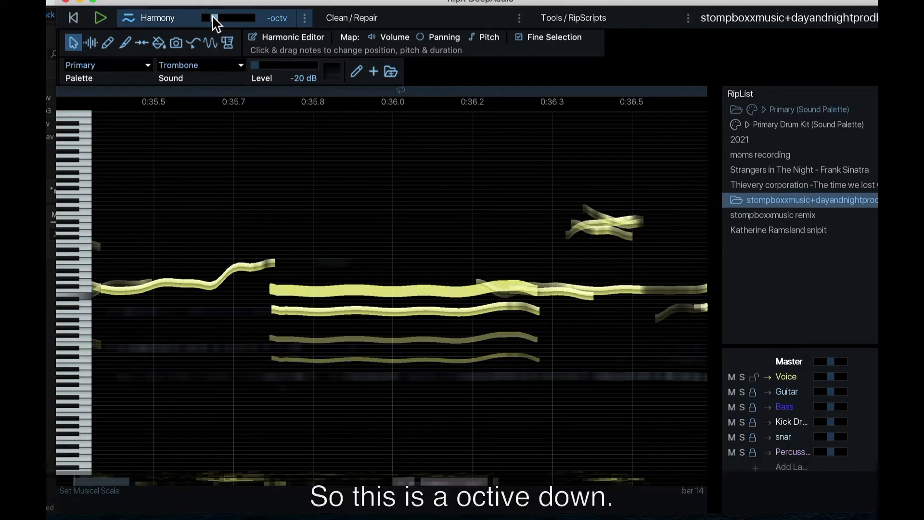
{"action": "left_click_drag", "start_coordinate": [211, 15], "coordinate": [211, 19]}
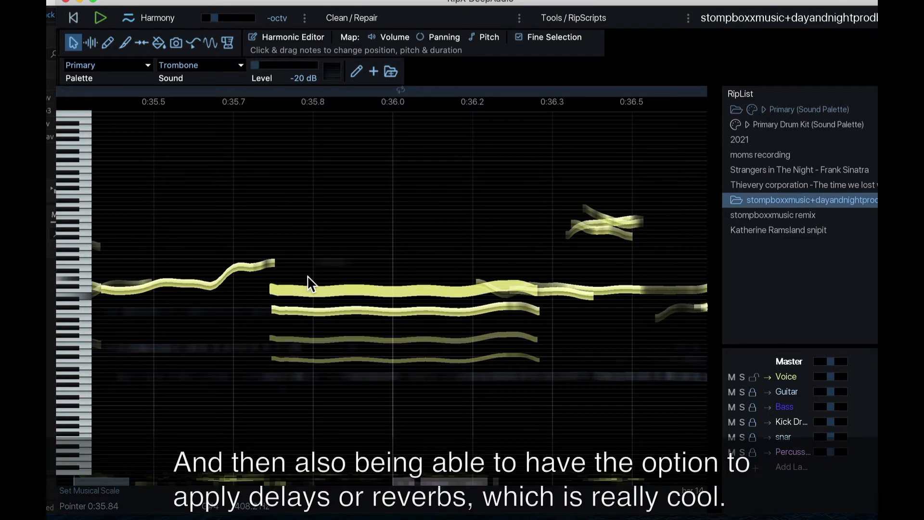
{"action": "scroll", "coordinate": [339, 263], "scroll_direction": "down", "scroll_amount": 5}
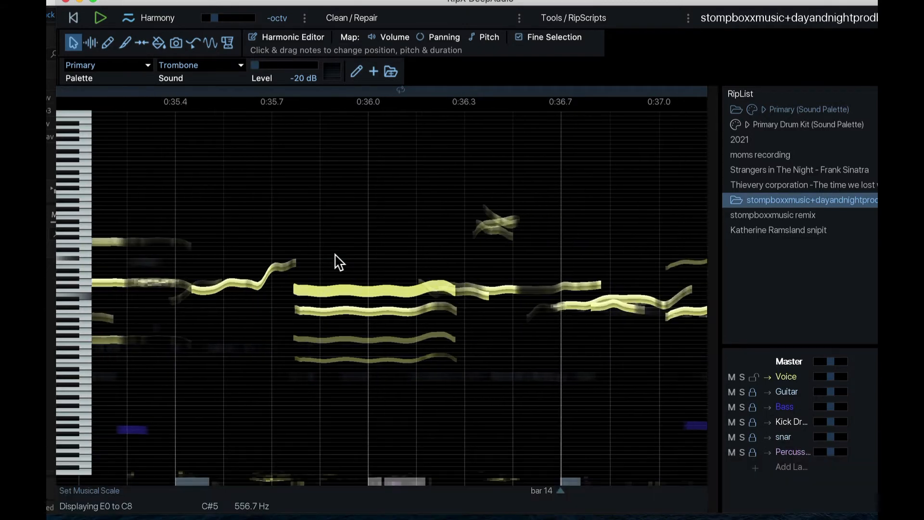
{"action": "scroll", "coordinate": [339, 262], "scroll_direction": "up", "scroll_amount": 5}
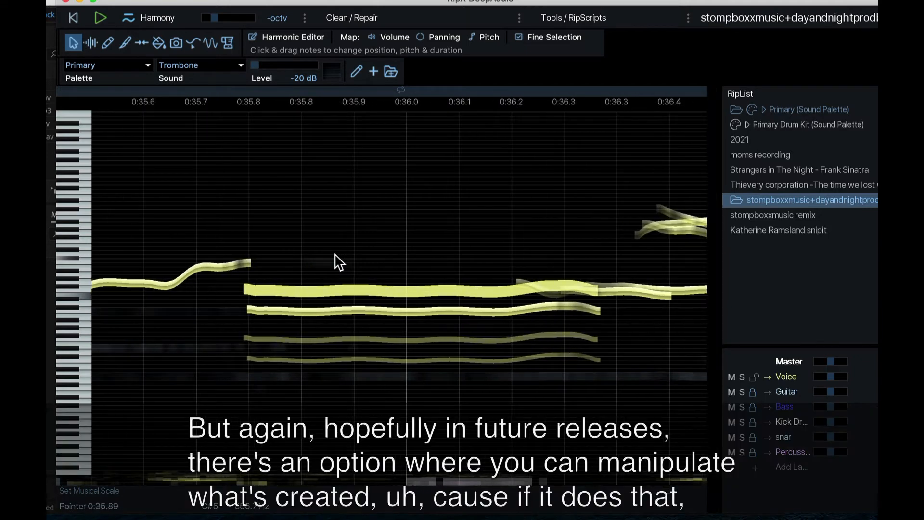
Try to select the faint harmony notes generated an octave below the two Voice notes at about 0:35.9
{"action": "left_click", "coordinate": [308, 346]}
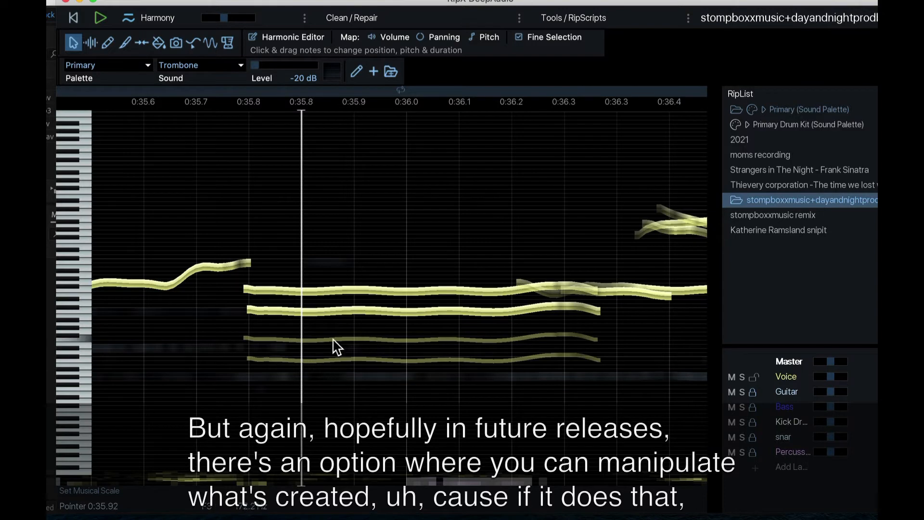
{"action": "left_click", "coordinate": [355, 344]}
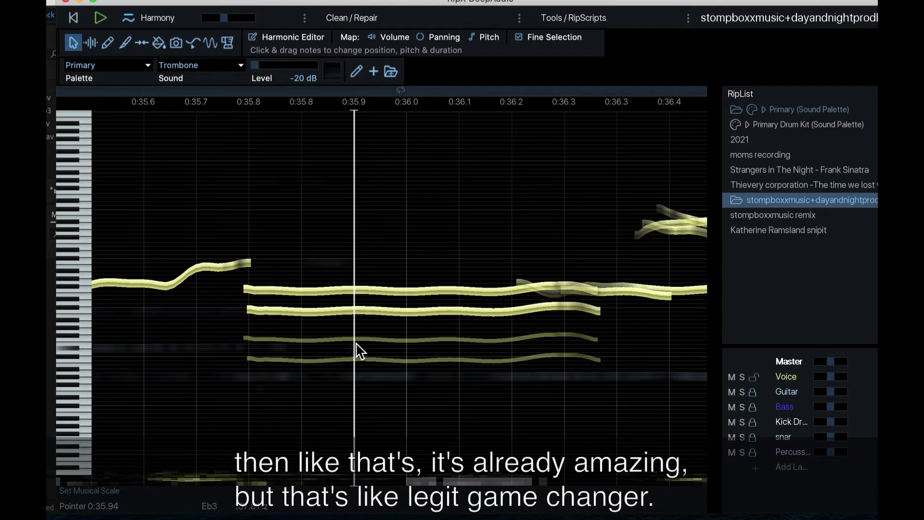
{"action": "left_click", "coordinate": [371, 321]}
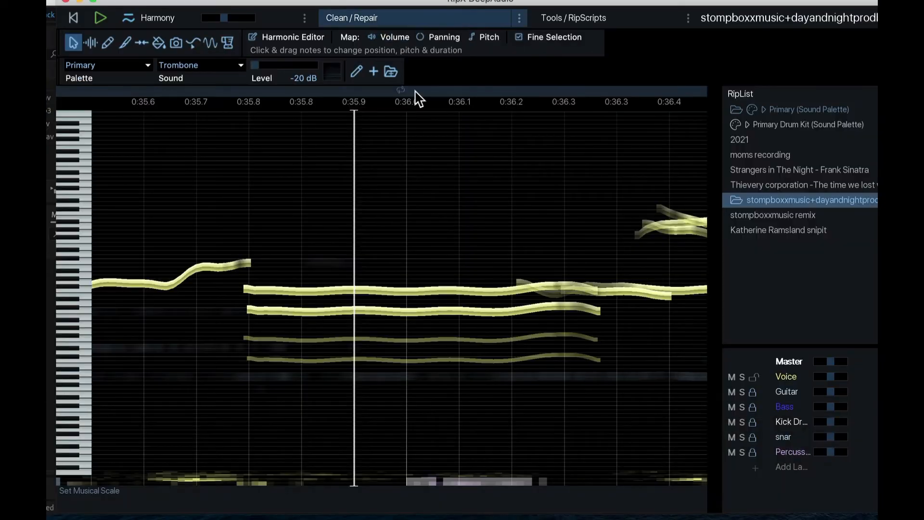
Apply a slightly lowered, flat Volume Mapper curve to the upper Voice note at about 0:36 and move the mapper away from the notes
{"action": "left_click", "coordinate": [386, 297]}
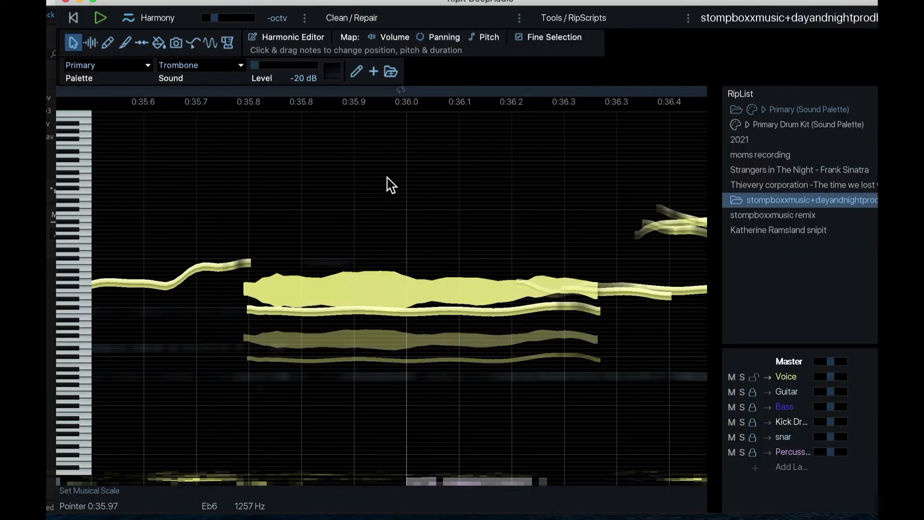
{"action": "left_click", "coordinate": [395, 38]}
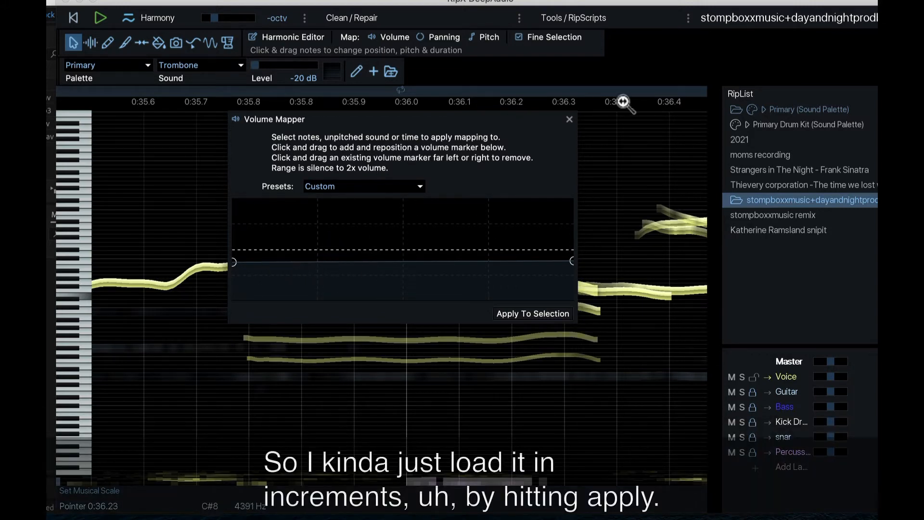
{"action": "left_click", "coordinate": [532, 321]}
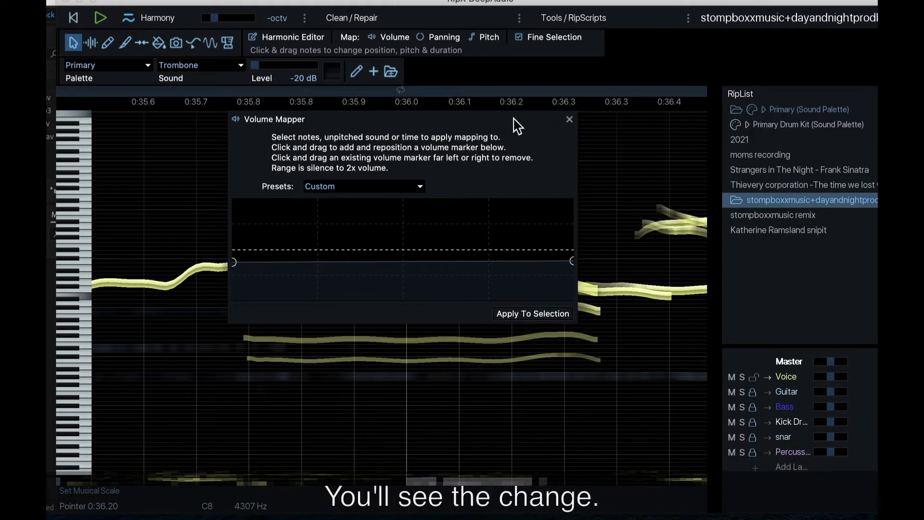
{"action": "left_click_drag", "start_coordinate": [501, 121], "coordinate": [661, 53]}
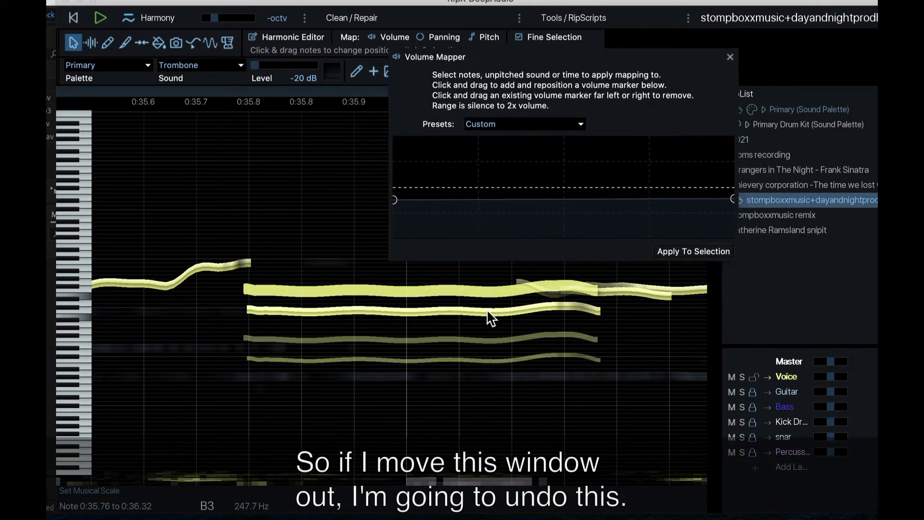
Reselect the upper Voice note at about 0:36 and undo its volume reductions
{"action": "left_click", "coordinate": [467, 291]}
{"action": "key", "text": "super+z"}
{"action": "key", "text": "super+z"}
{"action": "key", "text": "super+z"}
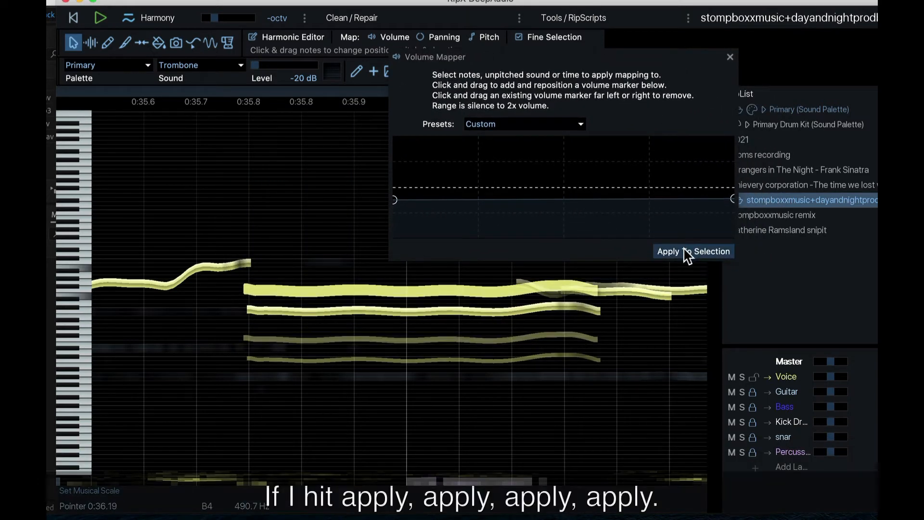
Apply the lowered volume curve repeatedly to the upper Voice note, undo the reduction, and deselect the note
{"action": "left_click", "coordinate": [684, 249]}
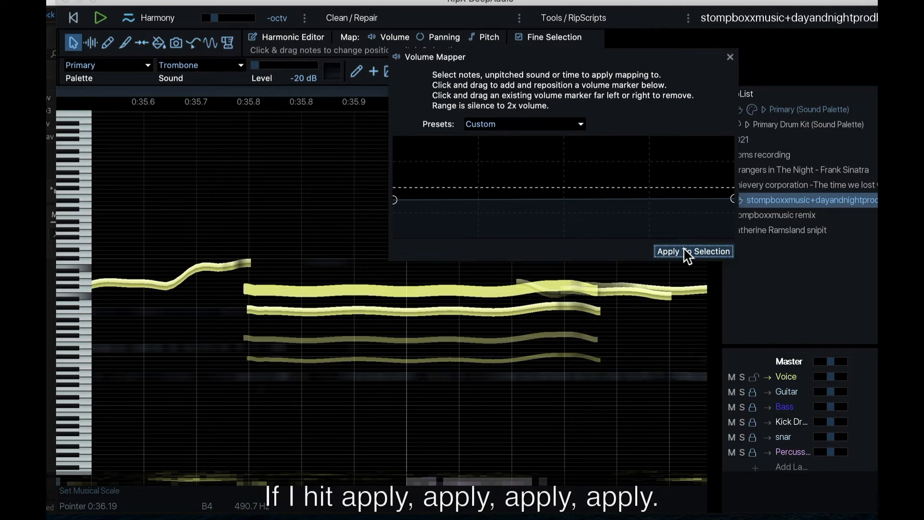
{"action": "left_click", "coordinate": [684, 249]}
{"action": "left_click", "coordinate": [684, 249]}
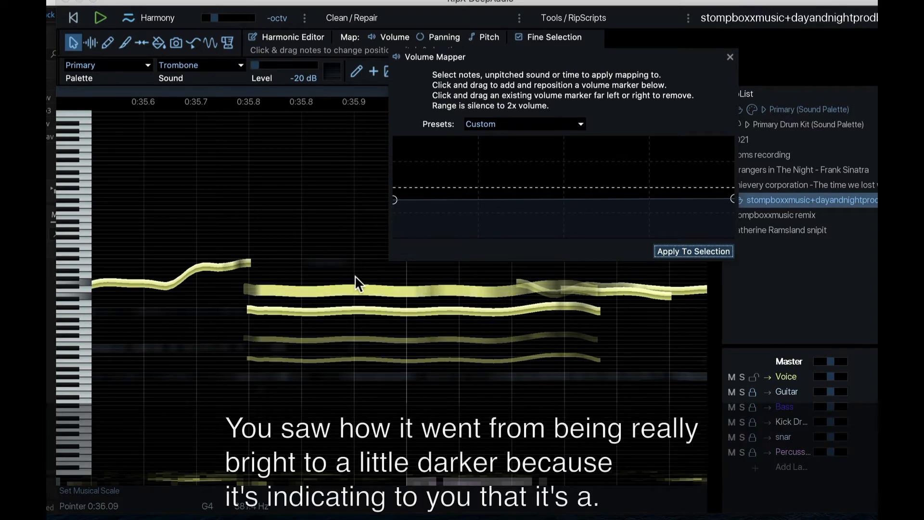
{"action": "left_click", "coordinate": [312, 236]}
{"action": "key", "text": "super+z"}
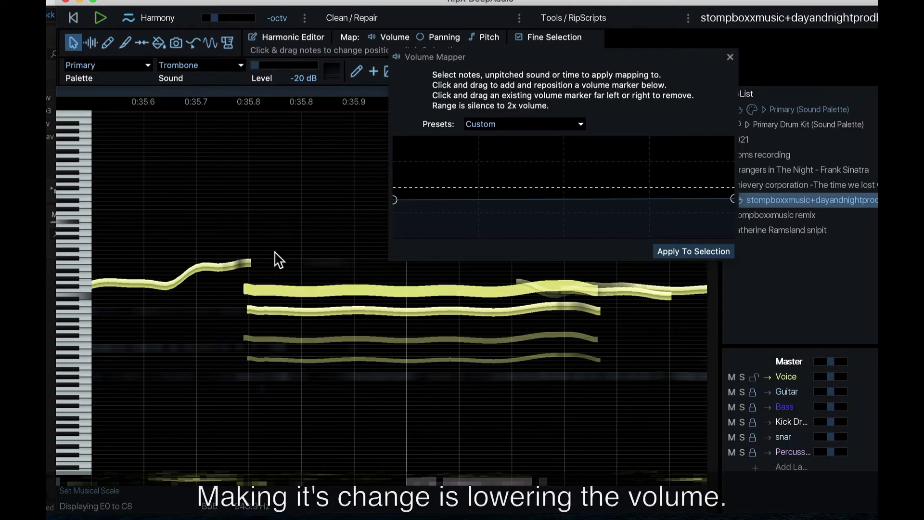
{"action": "left_click", "coordinate": [311, 134]}
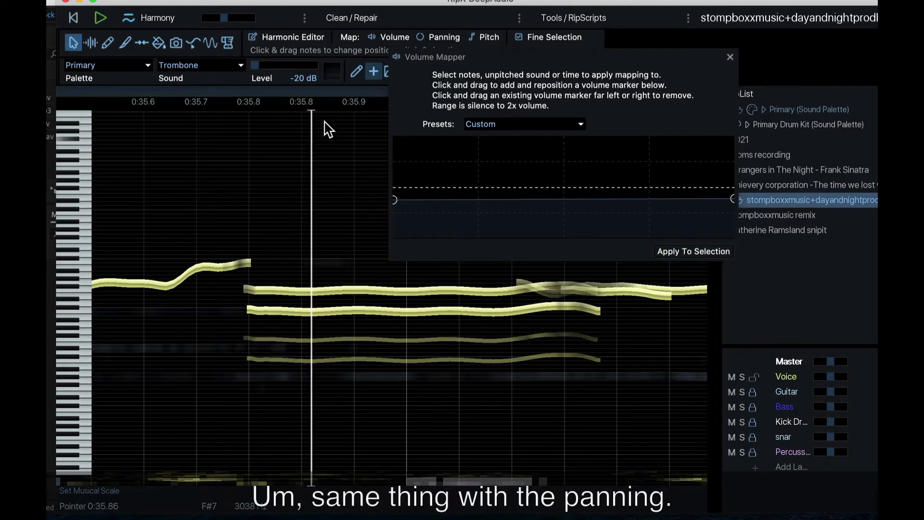
Close the Volume Mapper and examine the generated Voice harmony notes between about 0:35 and 0:42
{"action": "left_click", "coordinate": [730, 57]}
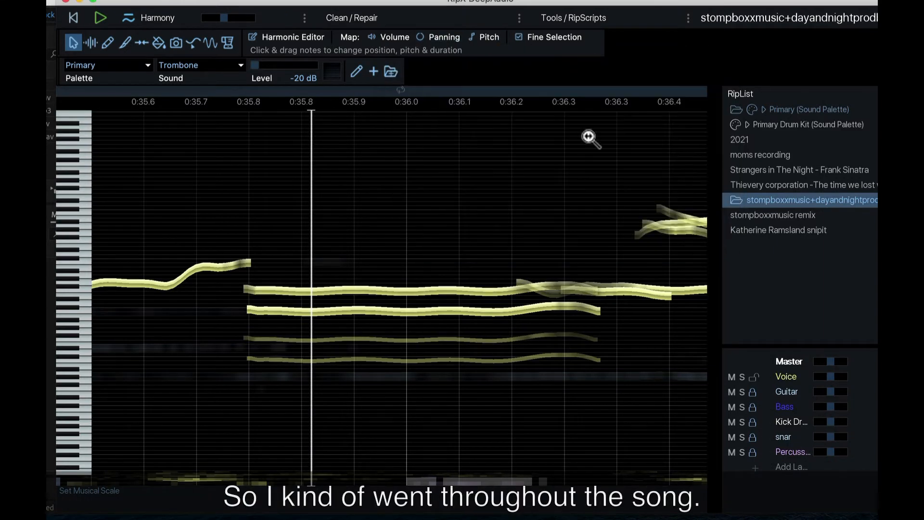
{"action": "scroll", "coordinate": [509, 213], "scroll_direction": "down", "scroll_amount": 2}
{"action": "scroll", "coordinate": [509, 214], "scroll_direction": "down", "scroll_amount": 5}
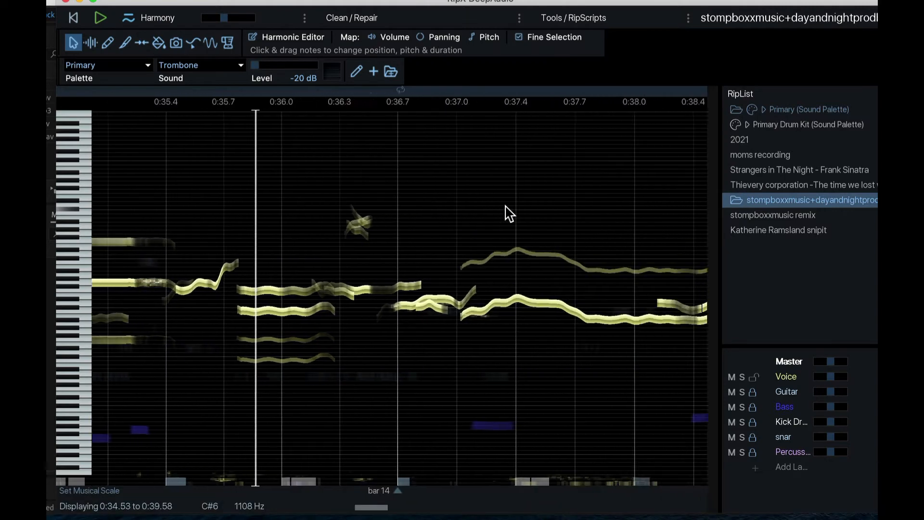
{"action": "scroll", "coordinate": [505, 213], "scroll_direction": "right", "scroll_amount": 5}
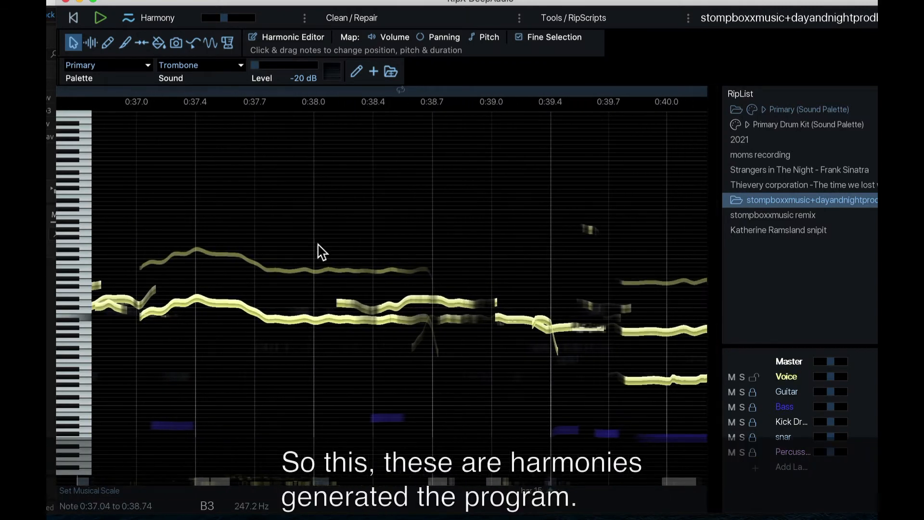
{"action": "scroll", "coordinate": [402, 285], "scroll_direction": "right", "scroll_amount": 8}
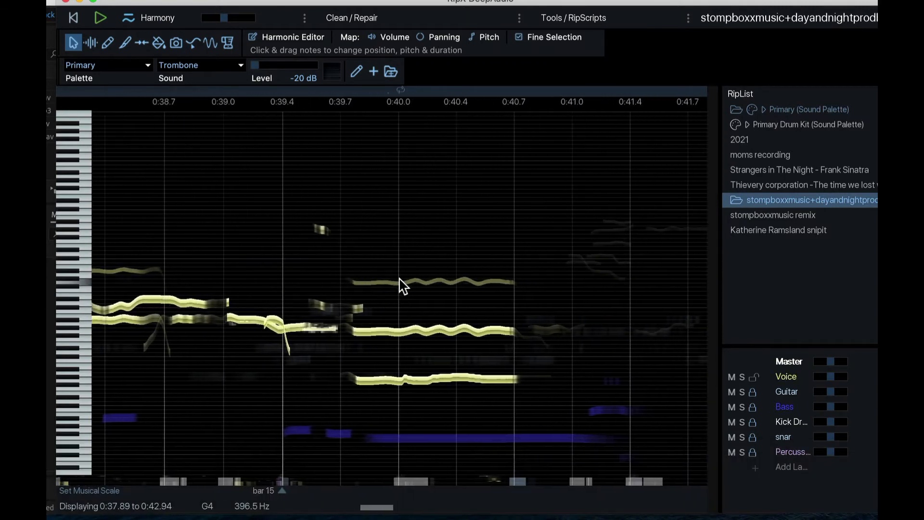
{"action": "scroll", "coordinate": [361, 289], "scroll_direction": "left", "scroll_amount": 1}
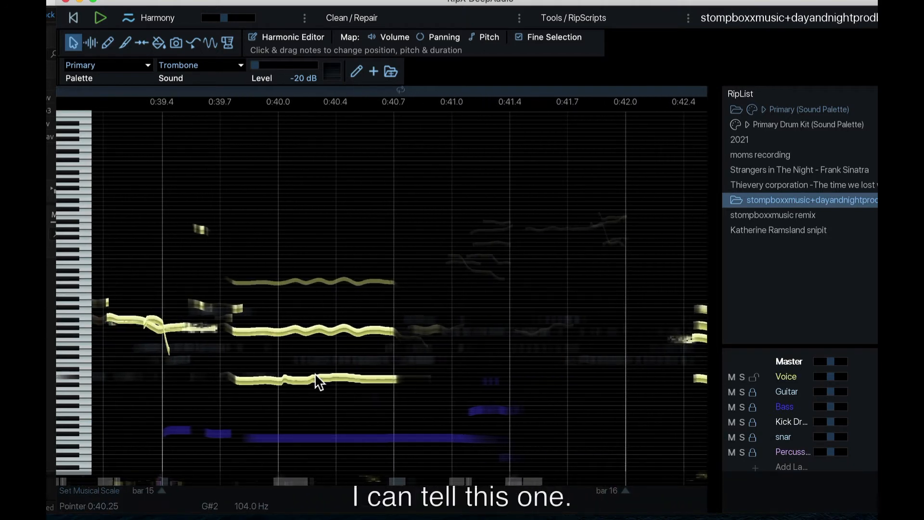
Inspect the middle Voice note at about 0:40 together with its upper-octave harmony and lower duplicate
{"action": "left_click", "coordinate": [333, 331]}
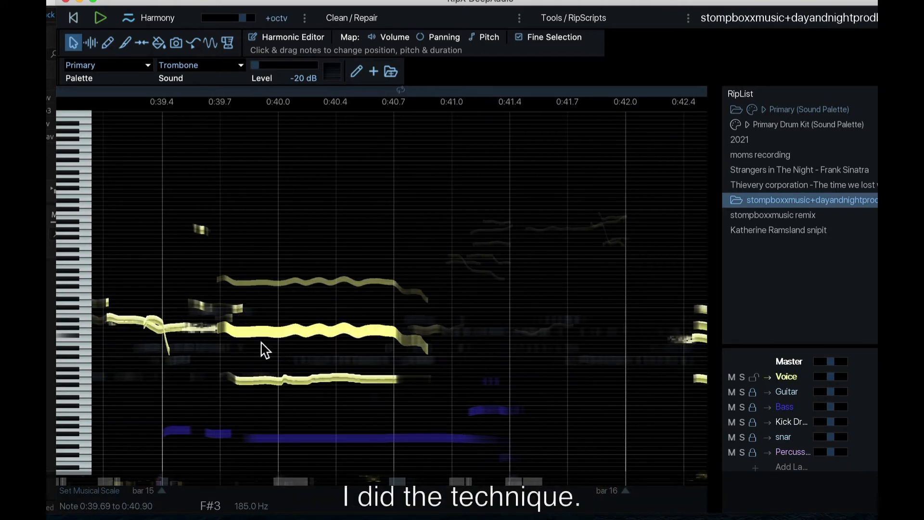
{"action": "scroll", "coordinate": [253, 345], "scroll_direction": "left", "scroll_amount": 1}
{"action": "scroll", "coordinate": [255, 353], "scroll_direction": "up", "scroll_amount": 3}
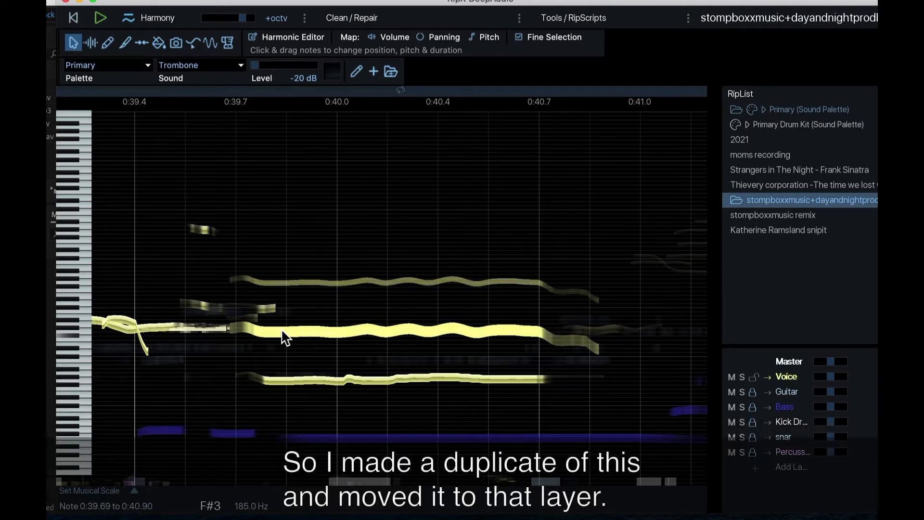
{"action": "left_click", "coordinate": [315, 377]}
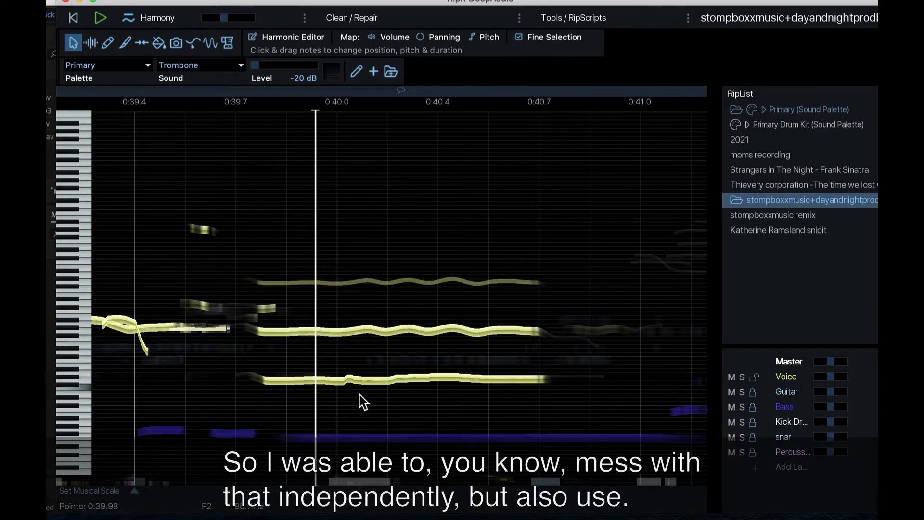
{"action": "scroll", "coordinate": [387, 330], "scroll_direction": "down", "scroll_amount": 1}
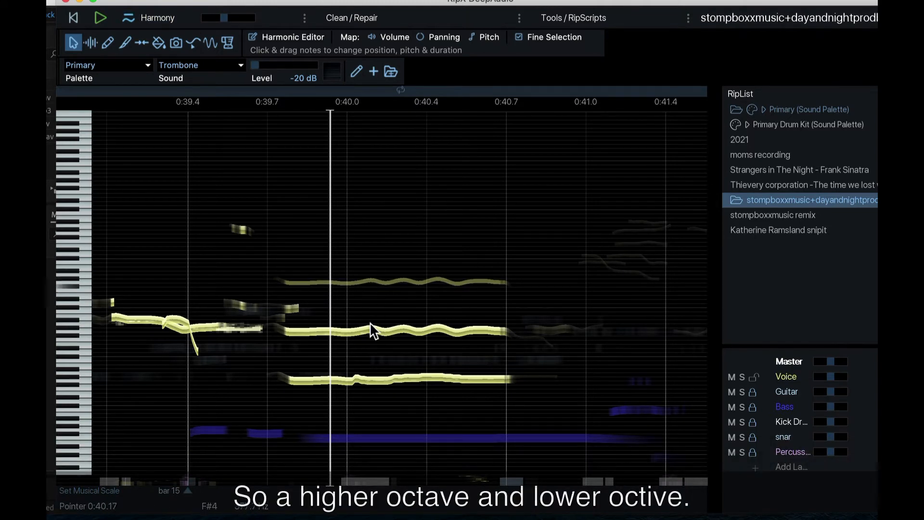
Play the layered Voice notes from about 0:39.2 and stop playback after 0:40.6
{"action": "scroll", "coordinate": [414, 337], "scroll_direction": "down", "scroll_amount": 3}
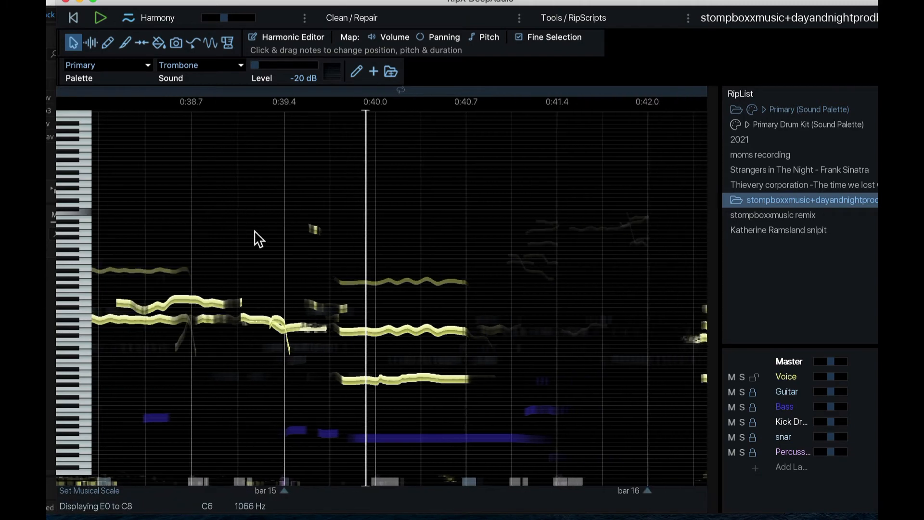
{"action": "key", "text": "space"}
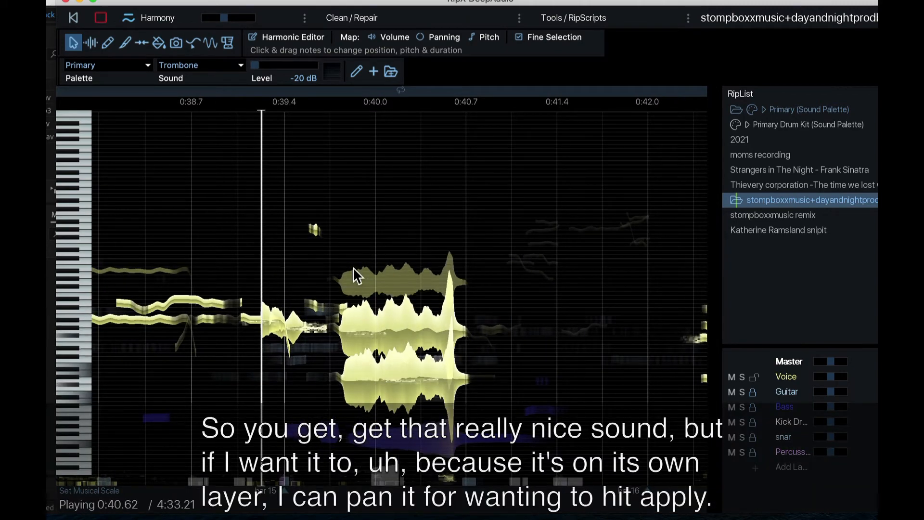
{"action": "key", "text": "space"}
Apply the Hard Left -45° panning preset to the lower Voice note at about 0:40 and close the Panning Mapper
{"action": "left_click", "coordinate": [391, 380]}
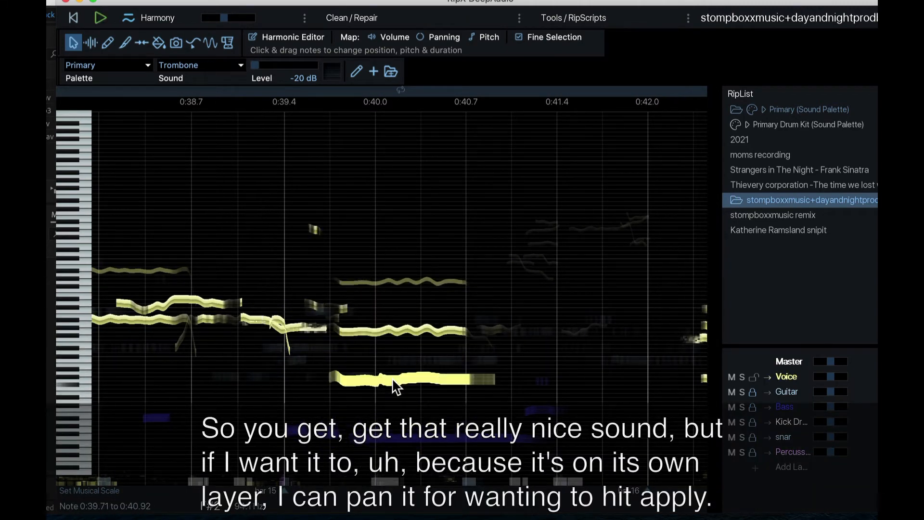
{"action": "left_click", "coordinate": [433, 38]}
{"action": "left_click", "coordinate": [512, 382]}
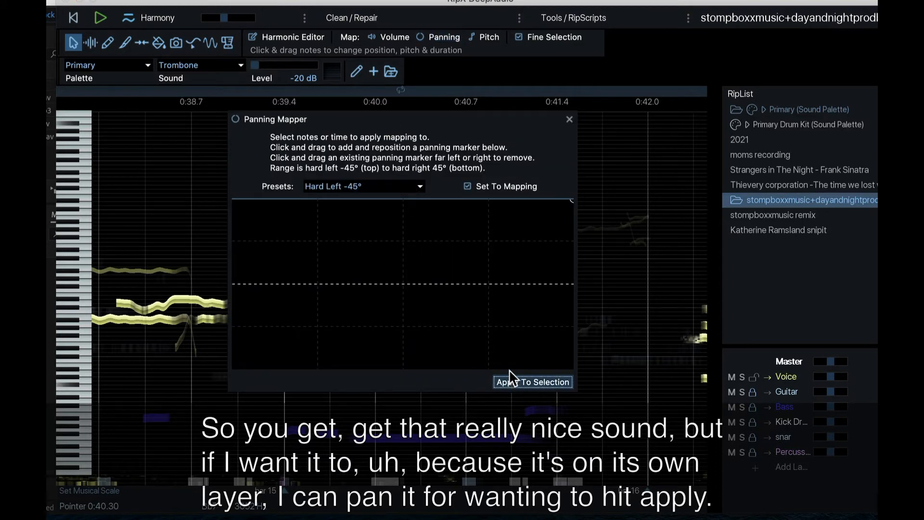
{"action": "left_click", "coordinate": [568, 119]}
Play the passage from about 0:39.5 to hear the hard-left panning, and undo the panning on the lower Voice note
{"action": "left_click", "coordinate": [305, 288]}
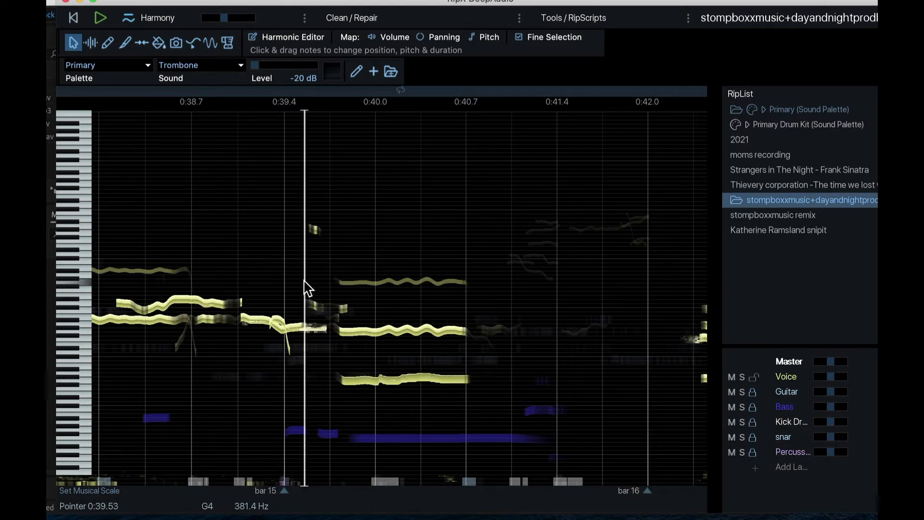
{"action": "key", "text": "space"}
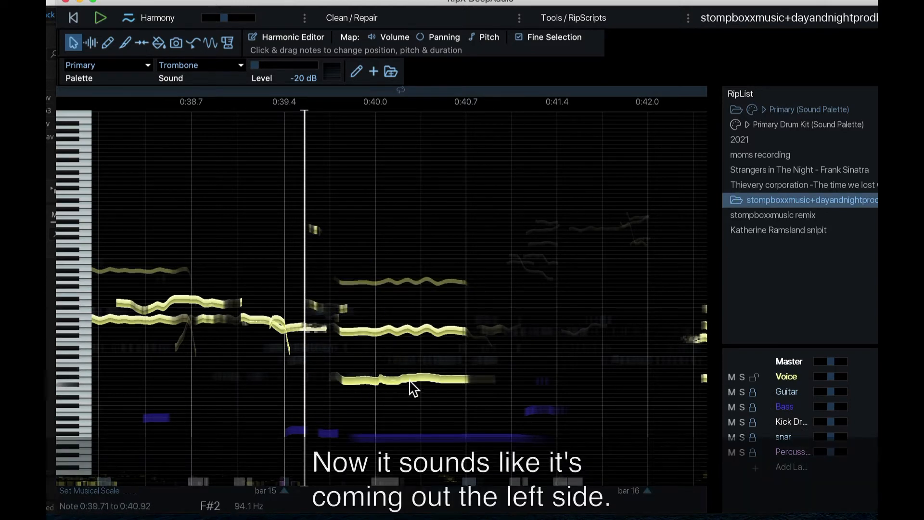
{"action": "key", "text": "space"}
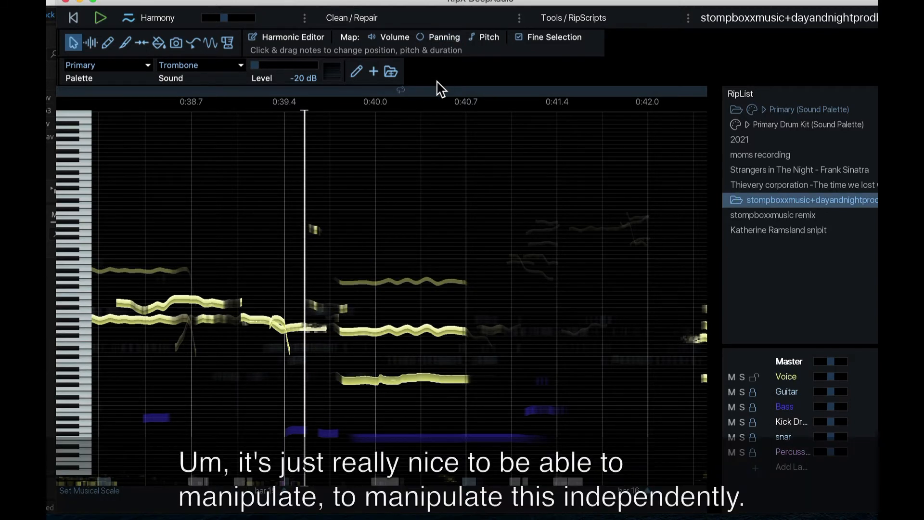
{"action": "key", "text": "super+z"}
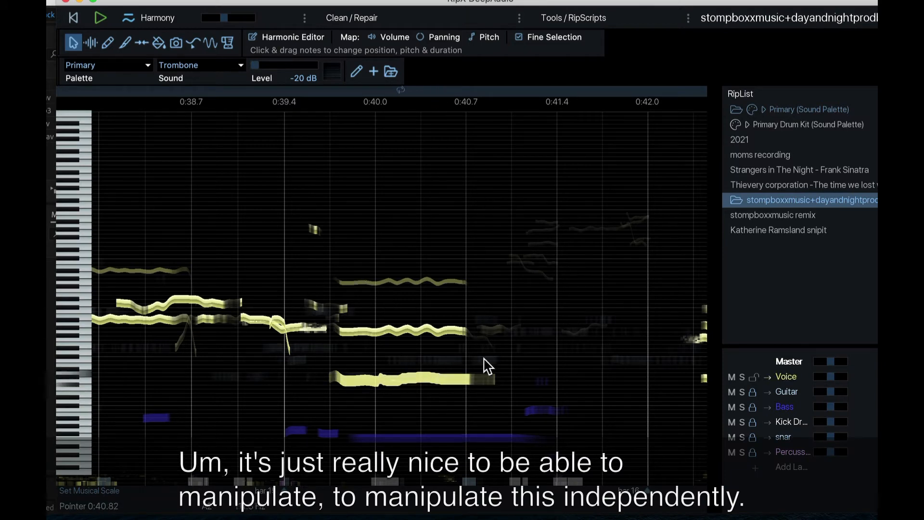
Examine the stacked Voice harmonies between about 0:44 and 0:55 and select the topmost duplicate note at about 0:48
{"action": "scroll", "coordinate": [487, 365], "scroll_direction": "right", "scroll_amount": 2}
{"action": "scroll", "coordinate": [486, 364], "scroll_direction": "down", "scroll_amount": 5}
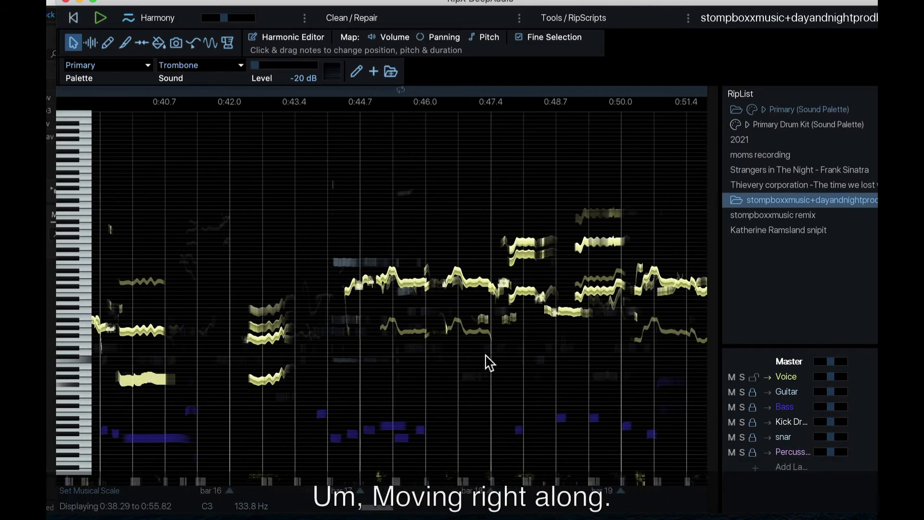
{"action": "scroll", "coordinate": [487, 365], "scroll_direction": "right", "scroll_amount": 5}
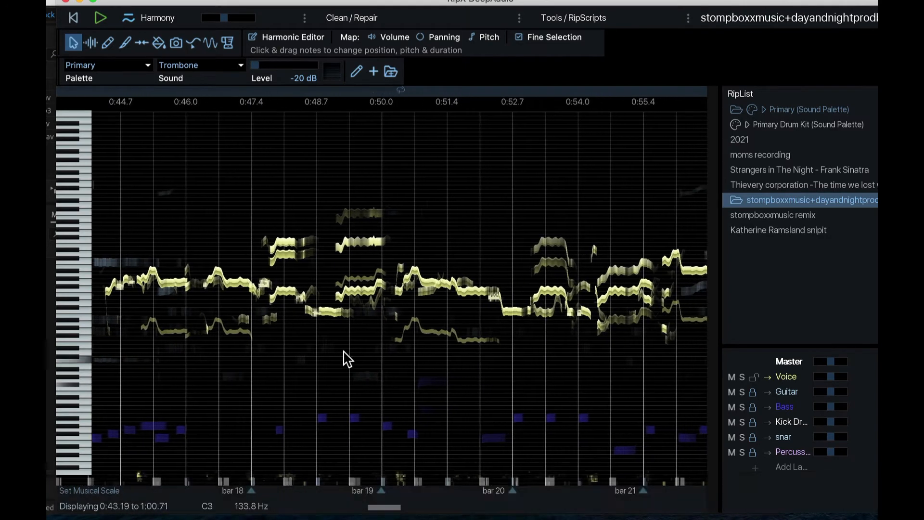
{"action": "scroll", "coordinate": [259, 369], "scroll_direction": "up", "scroll_amount": 3}
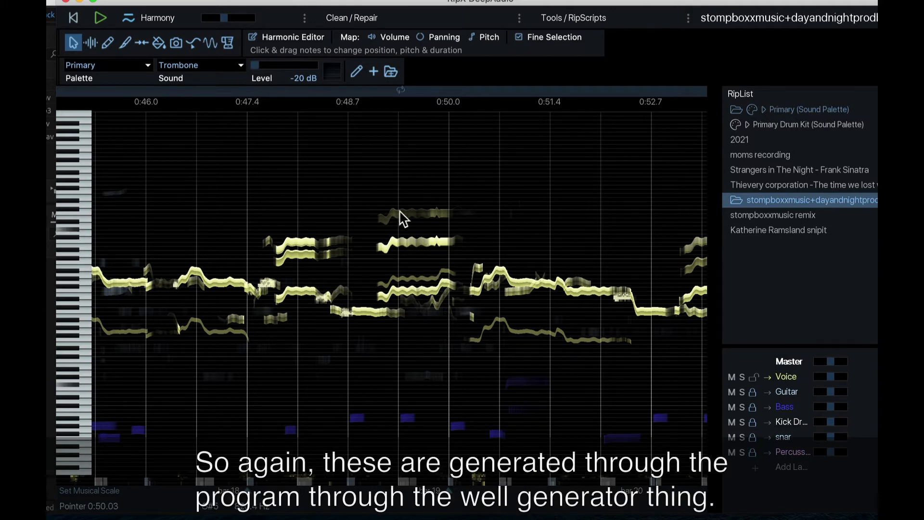
{"action": "scroll", "coordinate": [470, 233], "scroll_direction": "up", "scroll_amount": 2}
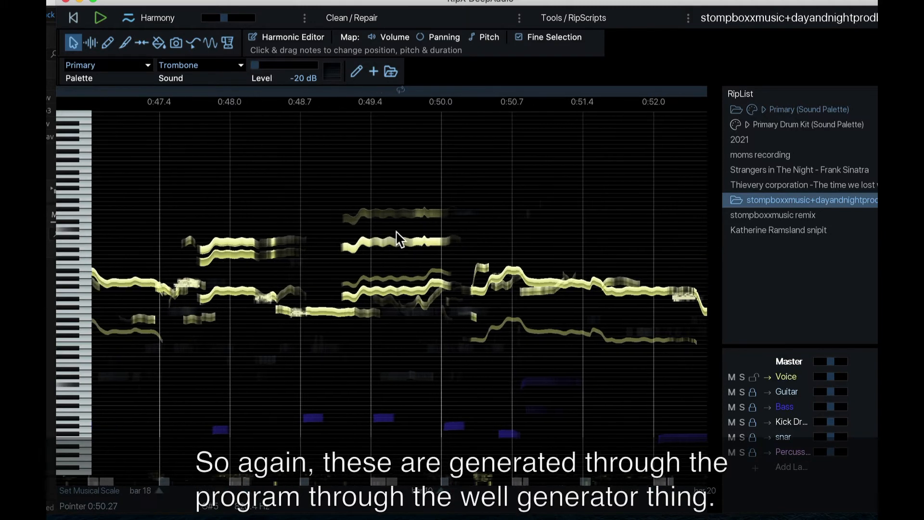
{"action": "scroll", "coordinate": [341, 251], "scroll_direction": "left", "scroll_amount": 2}
{"action": "scroll", "coordinate": [341, 252], "scroll_direction": "left", "scroll_amount": 1}
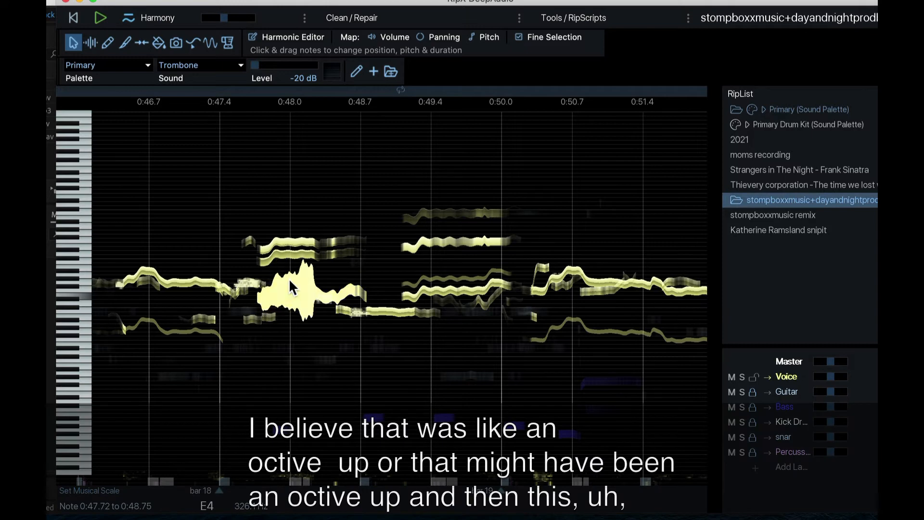
{"action": "left_click_drag", "start_coordinate": [288, 278], "coordinate": [293, 235]}
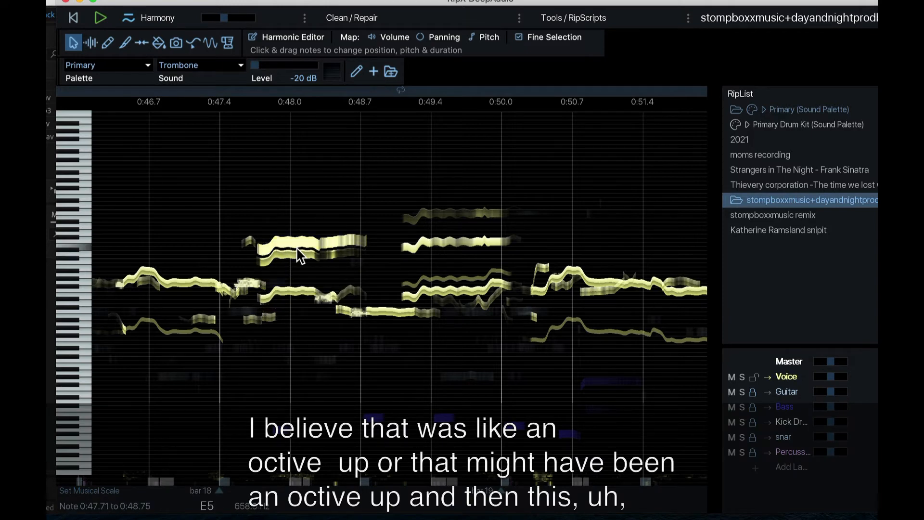
{"action": "scroll", "coordinate": [296, 247], "scroll_direction": "up", "scroll_amount": 2}
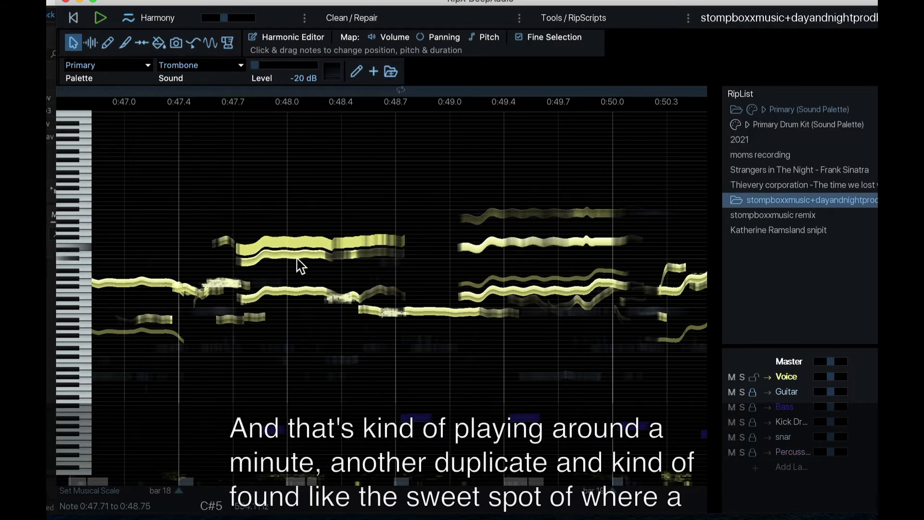
Play the harmonised Voice passage from about 0:47.3 and stop playback
{"action": "left_click", "coordinate": [166, 178]}
{"action": "key", "text": "space"}
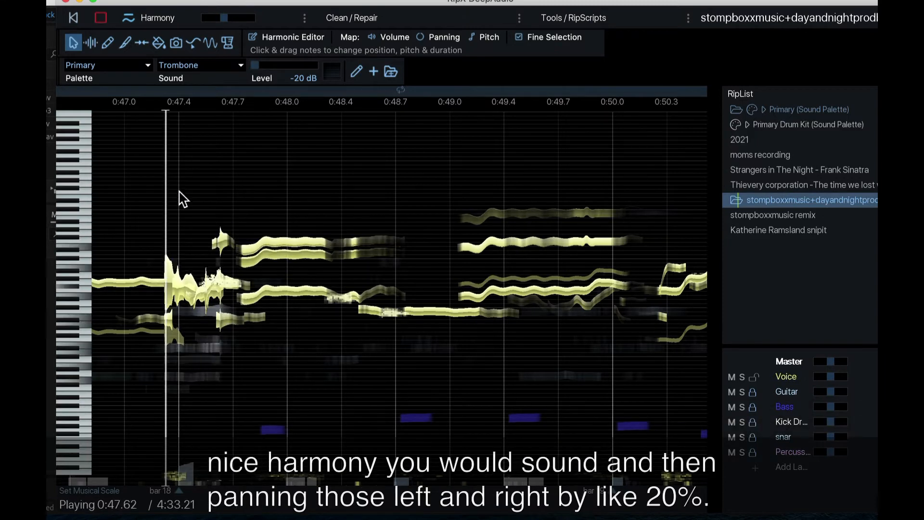
{"action": "left_click", "coordinate": [229, 197]}
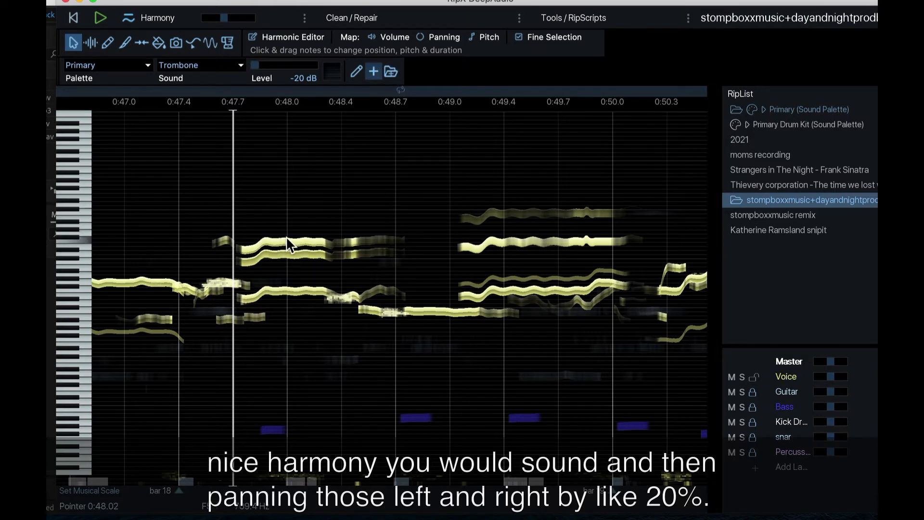
Open the Panning Mapper and review its list of presets, keeping Hard Left -45°
{"action": "left_click", "coordinate": [438, 38]}
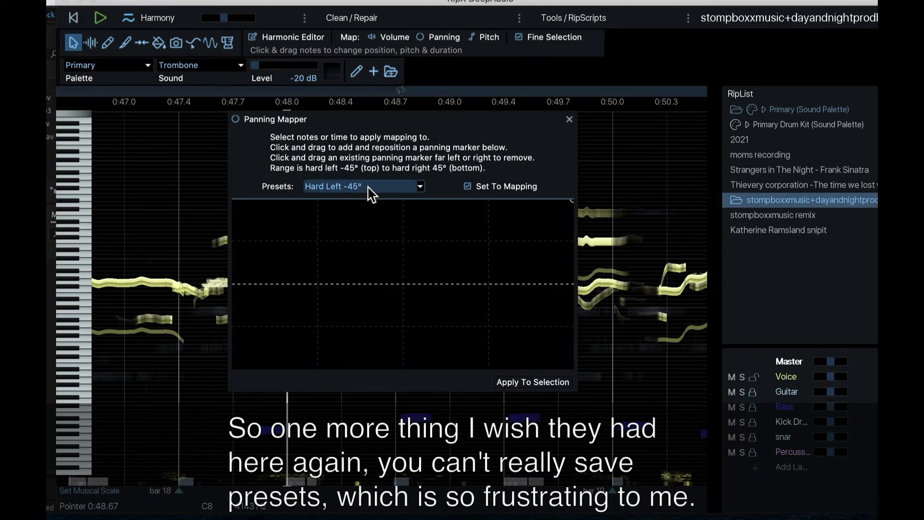
{"action": "left_click", "coordinate": [420, 188]}
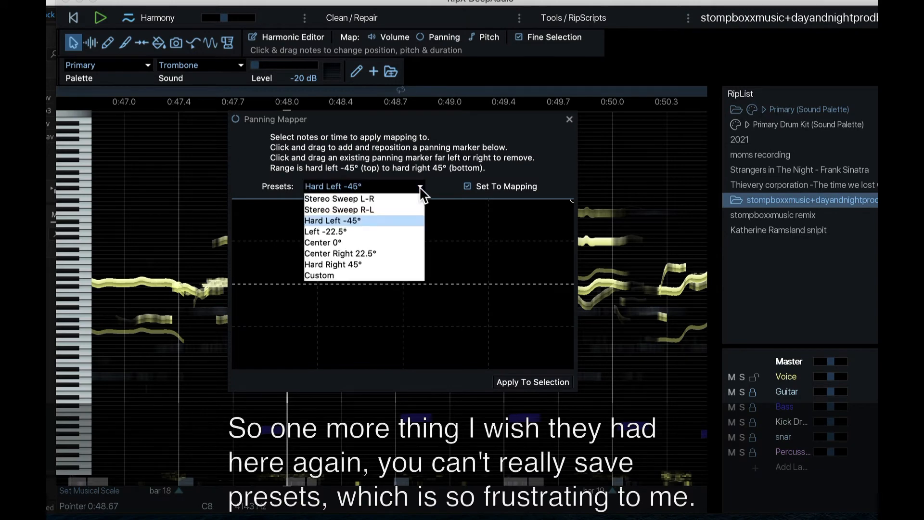
{"action": "left_click", "coordinate": [435, 183]}
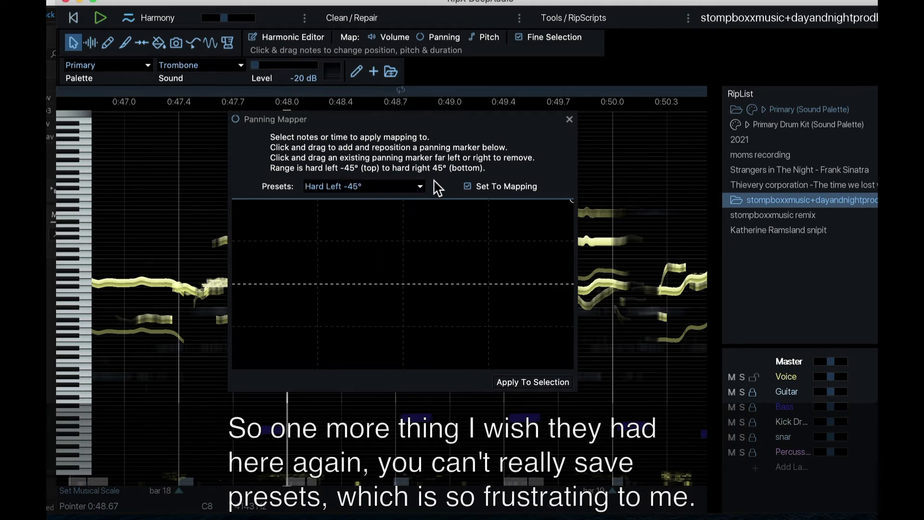
Set the panning curve's end marker to -45.0 as a Custom mapping
{"action": "left_click", "coordinate": [414, 186]}
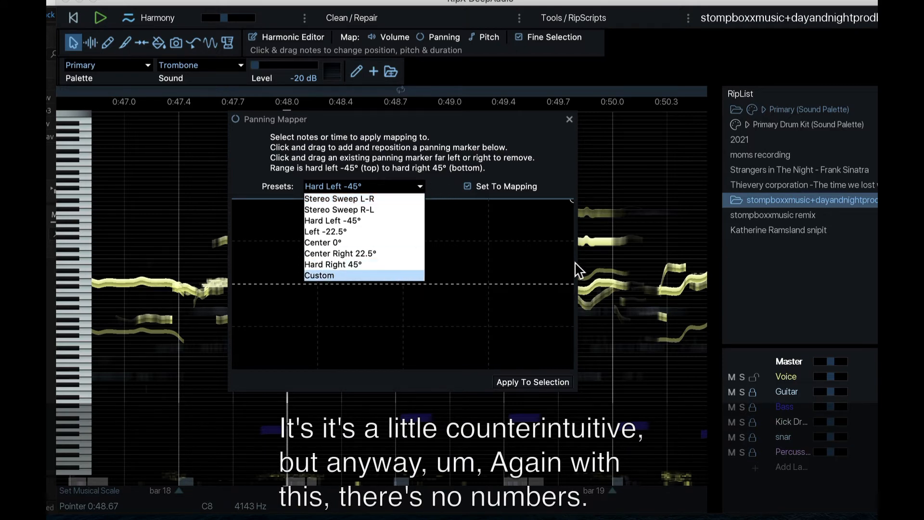
{"action": "left_click", "coordinate": [571, 208]}
{"action": "mouse_move", "coordinate": [572, 208]}
{"action": "left_mouse_down"}
{"action": "mouse_move", "coordinate": [571, 272]}
{"action": "mouse_move", "coordinate": [573, 198]}
{"action": "left_mouse_up"}
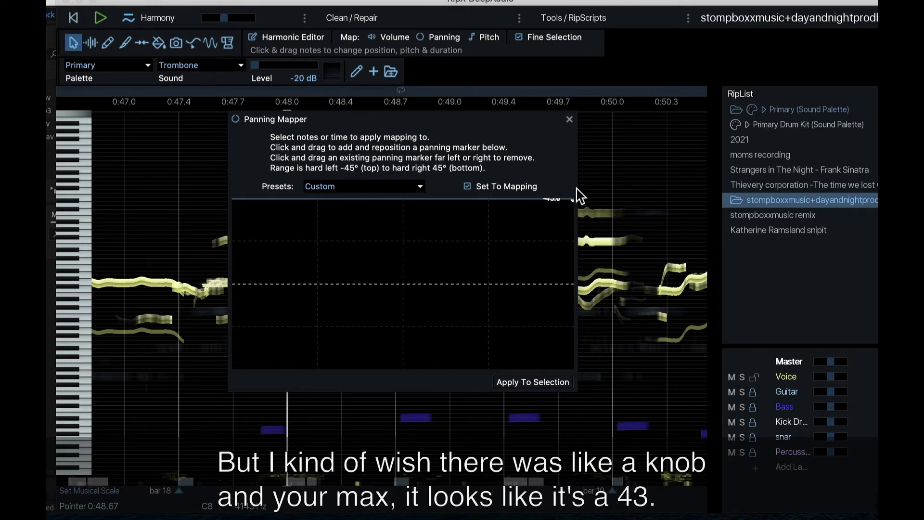
Review the available panning presets again and close the list, keeping Custom
{"action": "left_click", "coordinate": [406, 185]}
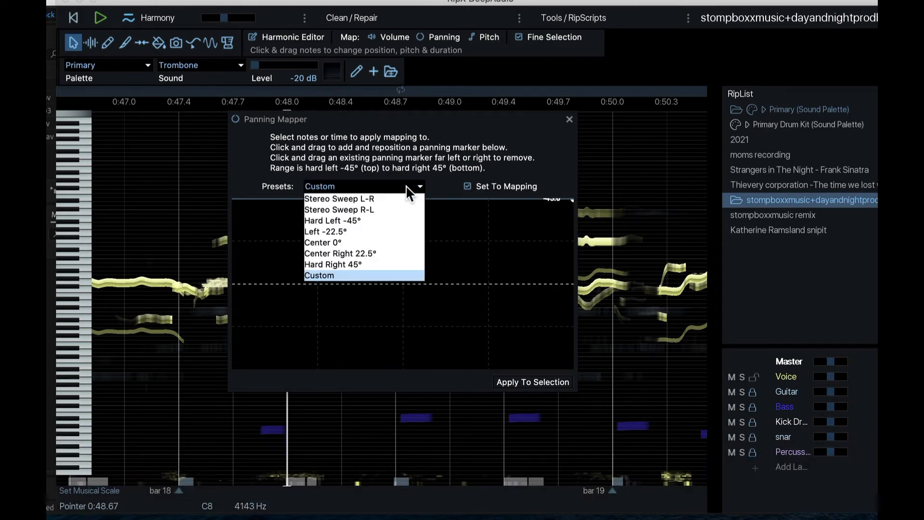
{"action": "left_click", "coordinate": [386, 167]}
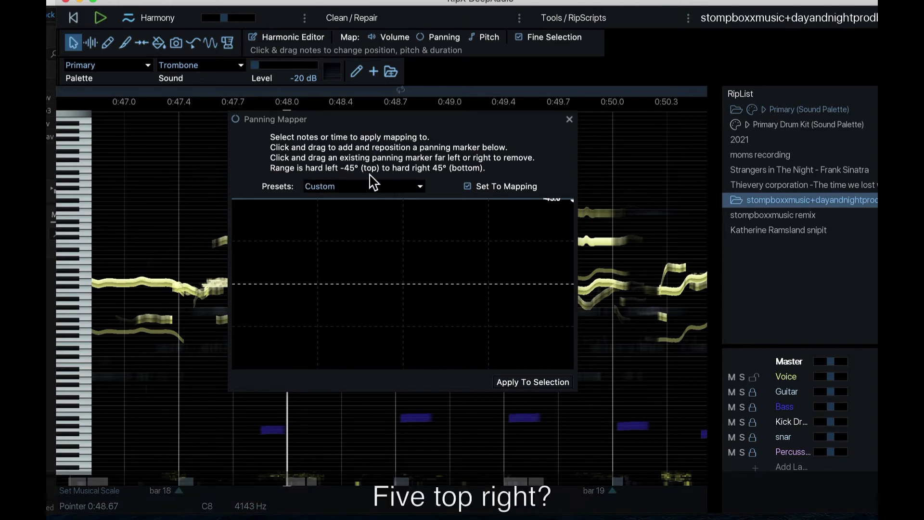
{"action": "left_click", "coordinate": [409, 187]}
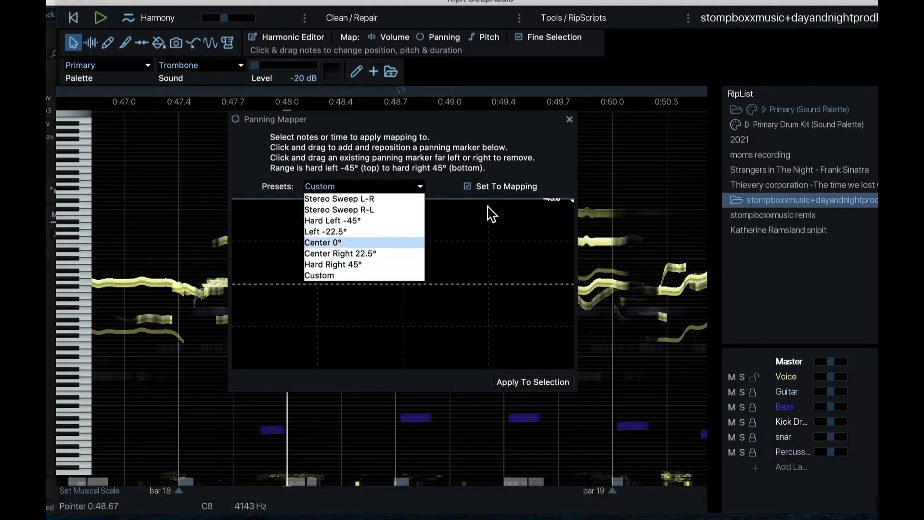
{"action": "left_click", "coordinate": [552, 160]}
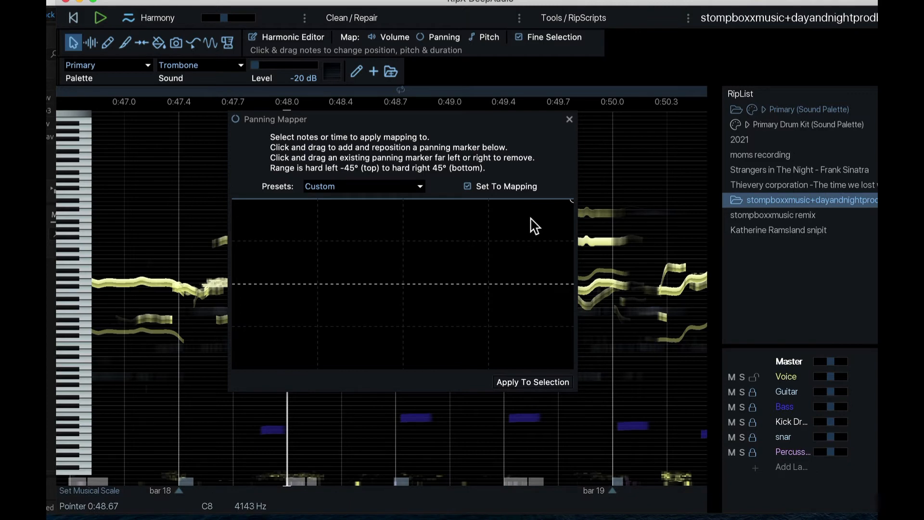
Try reshaping the custom panning curve with its end marker at about -42.5°, and close the Panning Mapper without applying it
{"action": "left_click", "coordinate": [420, 187]}
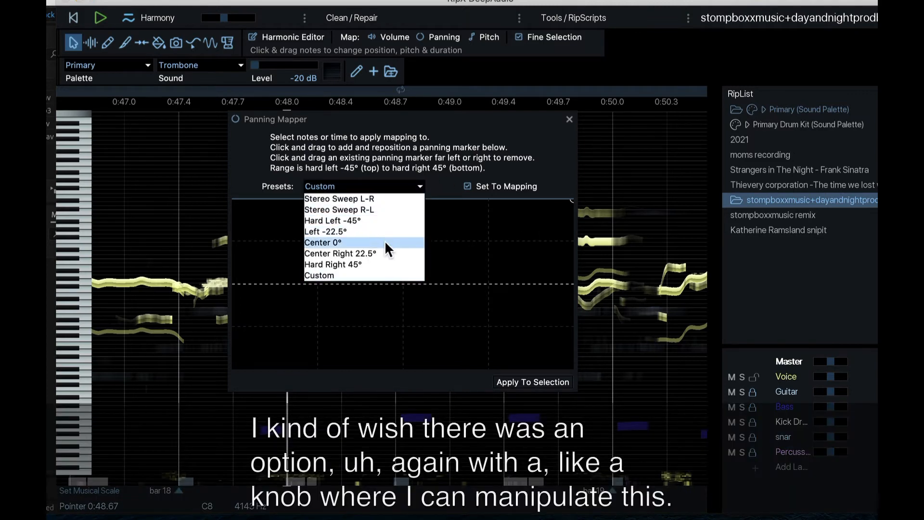
{"action": "left_click", "coordinate": [571, 201]}
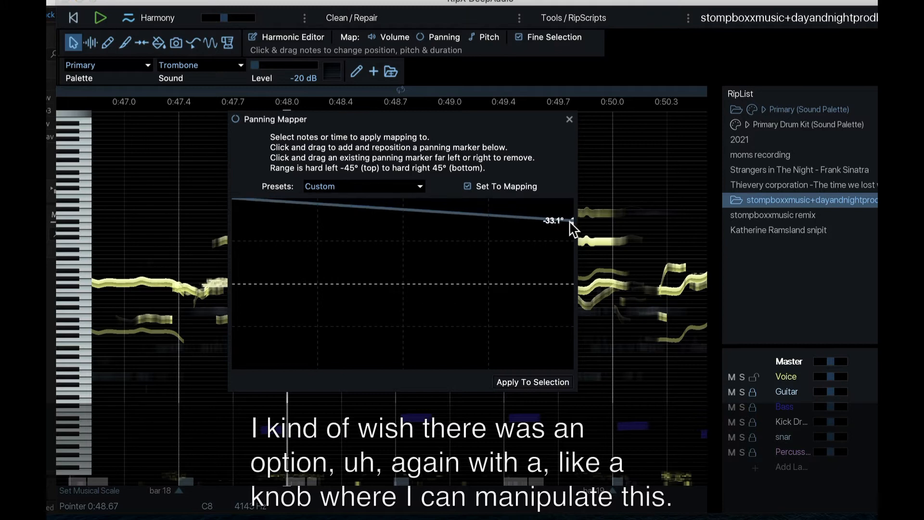
{"action": "left_click_drag", "start_coordinate": [571, 221], "coordinate": [571, 264]}
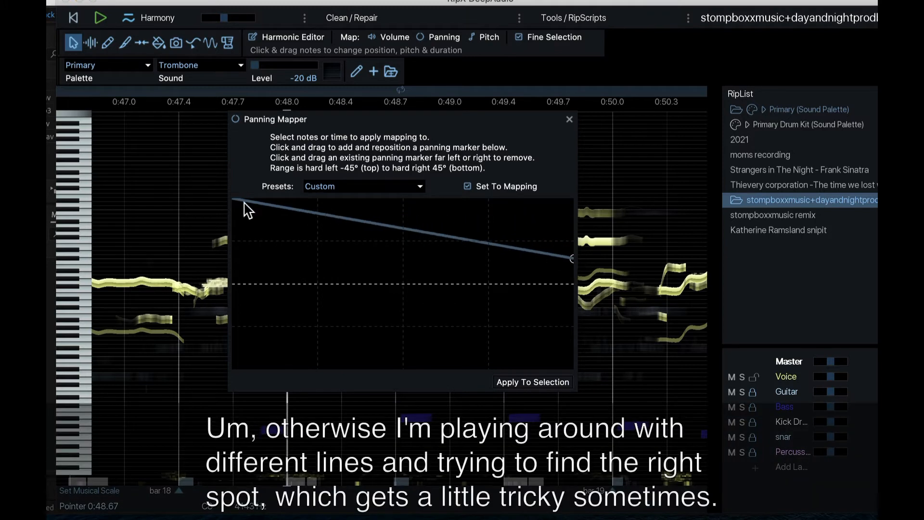
{"action": "left_click_drag", "start_coordinate": [242, 202], "coordinate": [224, 246]}
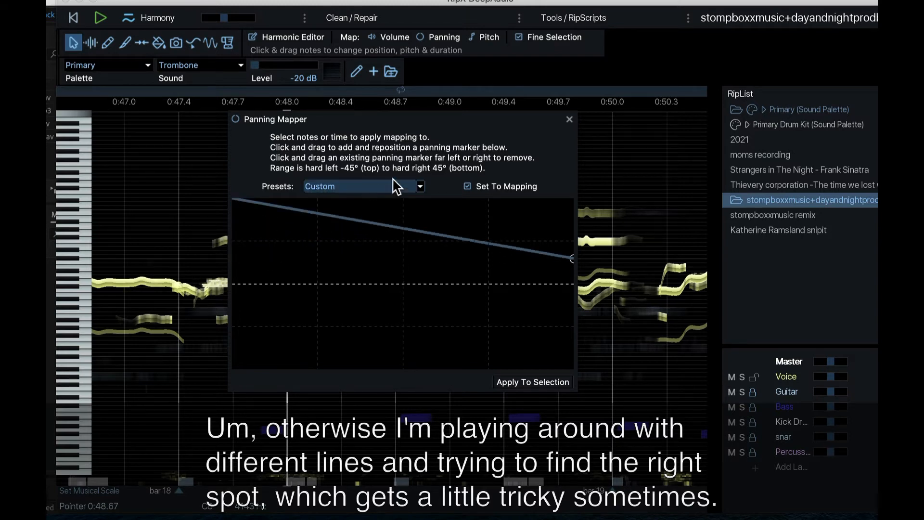
{"action": "left_click_drag", "start_coordinate": [573, 258], "coordinate": [574, 211]}
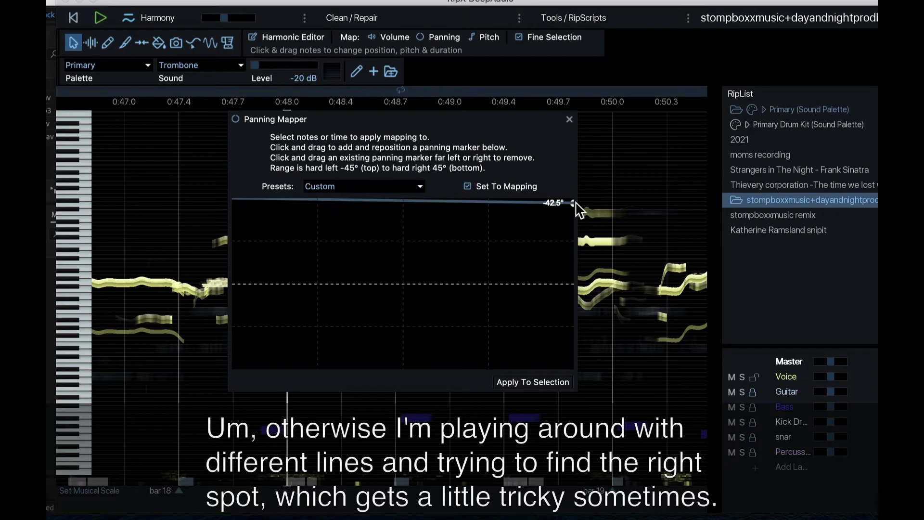
{"action": "left_click", "coordinate": [569, 119]}
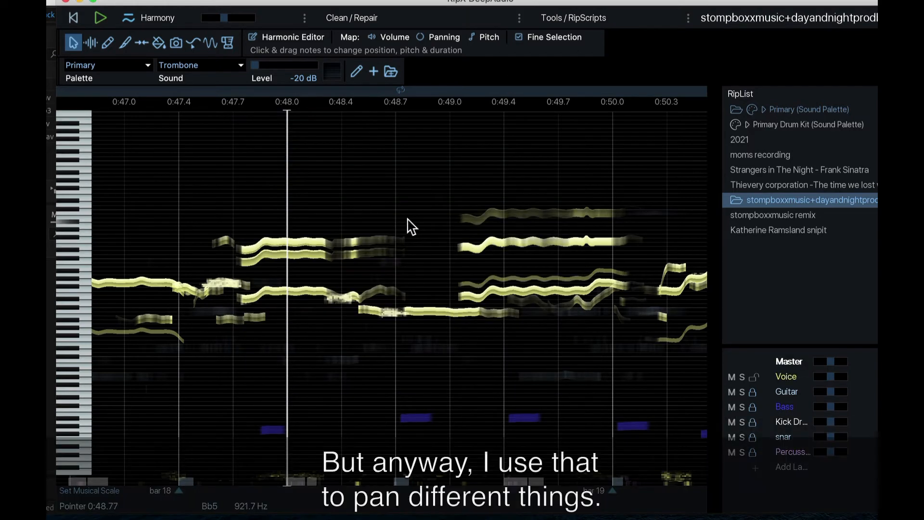
Play the harmonised Voice passage from about 0:48.9 and stop playback
{"action": "scroll", "coordinate": [408, 218], "scroll_direction": "right", "scroll_amount": 4}
{"action": "scroll", "coordinate": [412, 218], "scroll_direction": "down", "scroll_amount": 3}
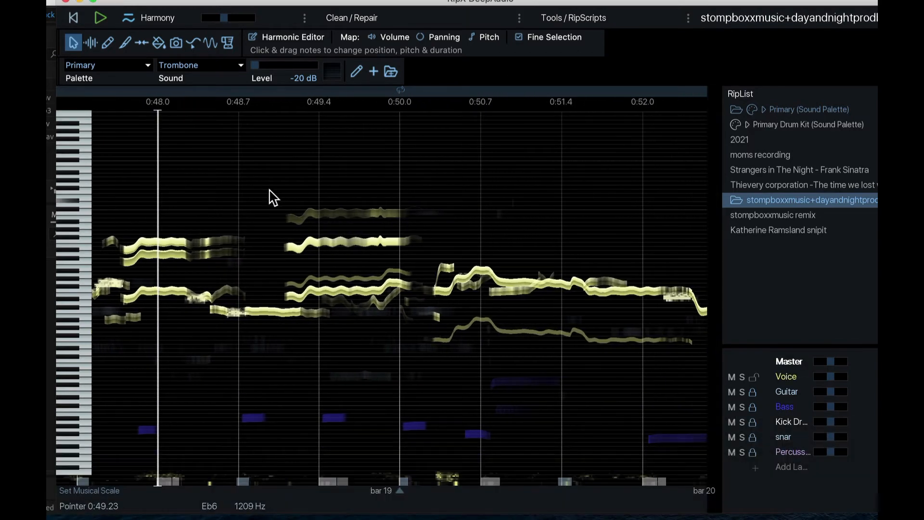
{"action": "left_click", "coordinate": [254, 187]}
{"action": "key", "text": "space"}
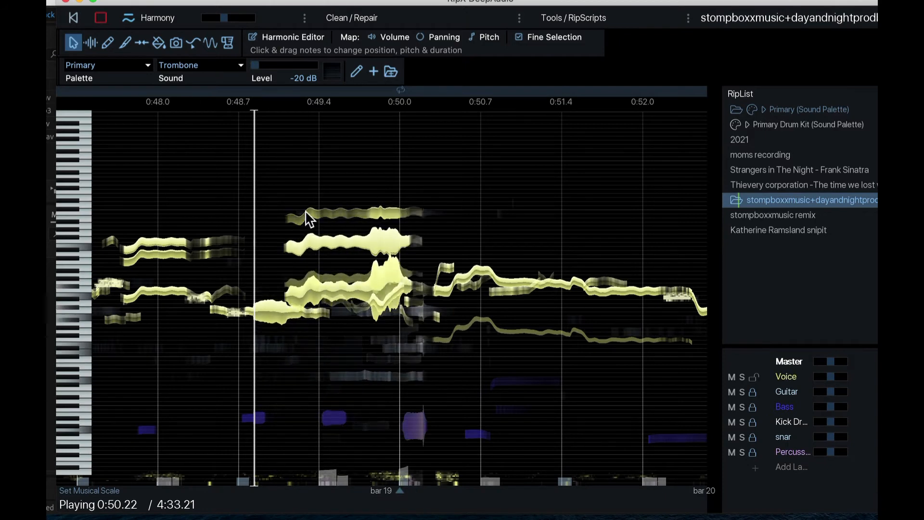
{"action": "key", "text": "space"}
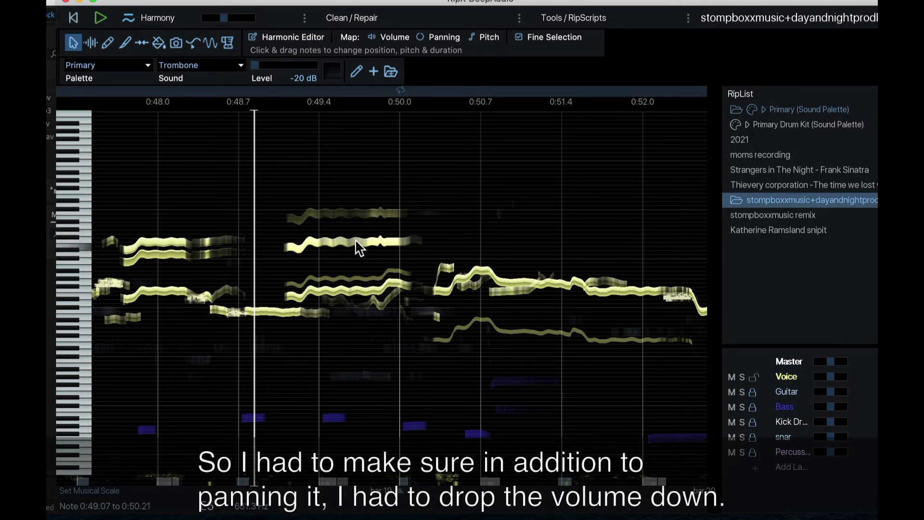
Play the harmonised Voice notes around 1:01 in bar 23 and stop playback
{"action": "scroll", "coordinate": [306, 240], "scroll_direction": "down", "scroll_amount": 4}
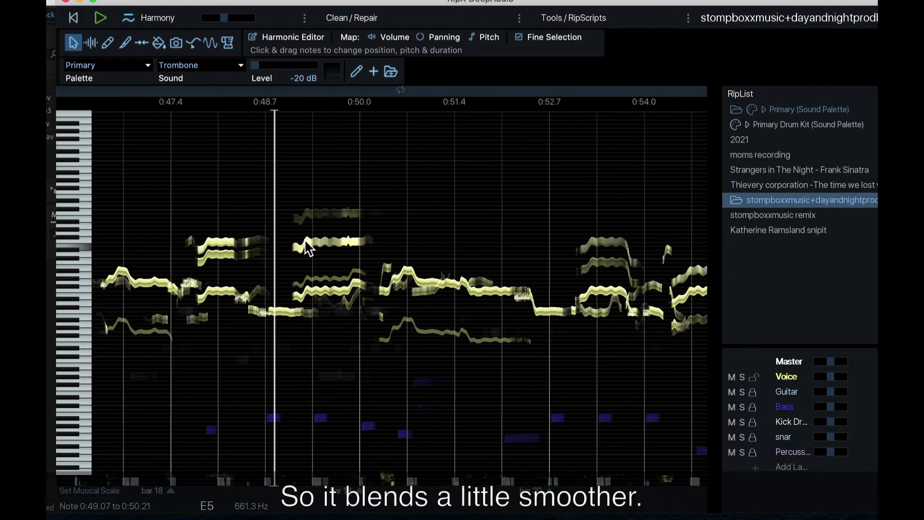
{"action": "scroll", "coordinate": [305, 242], "scroll_direction": "down", "scroll_amount": 4}
{"action": "scroll", "coordinate": [305, 242], "scroll_direction": "right", "scroll_amount": 4}
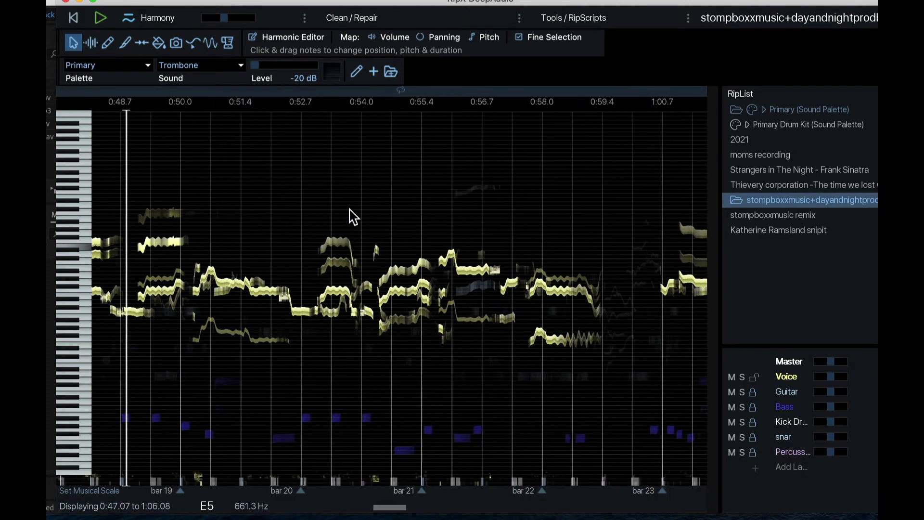
{"action": "double_click", "coordinate": [392, 205]}
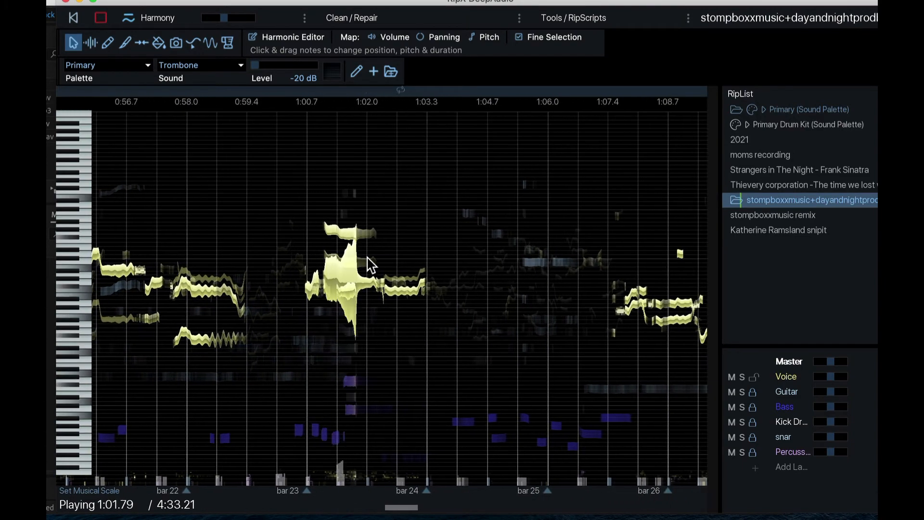
{"action": "key", "text": "space"}
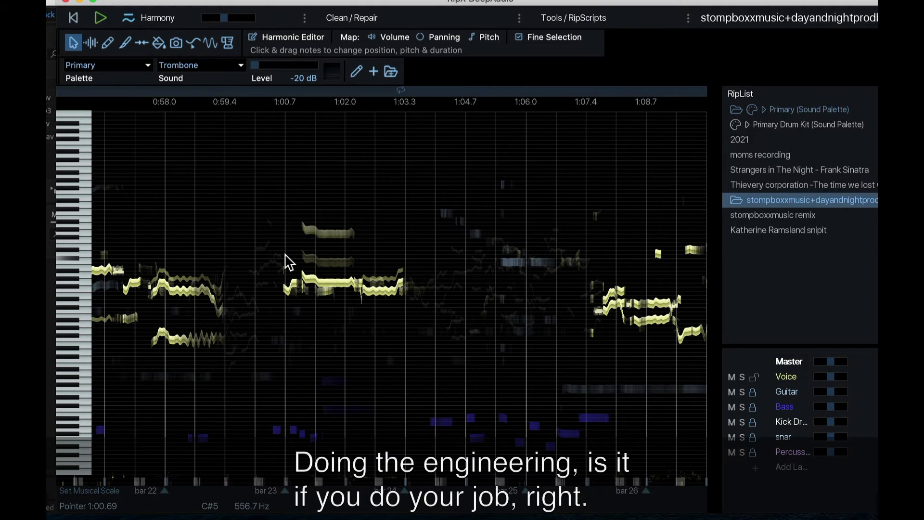
Play the Voice passage from about 1:07.3, just before bar 26, and stop playback
{"action": "scroll", "coordinate": [288, 261], "scroll_direction": "right", "scroll_amount": 5}
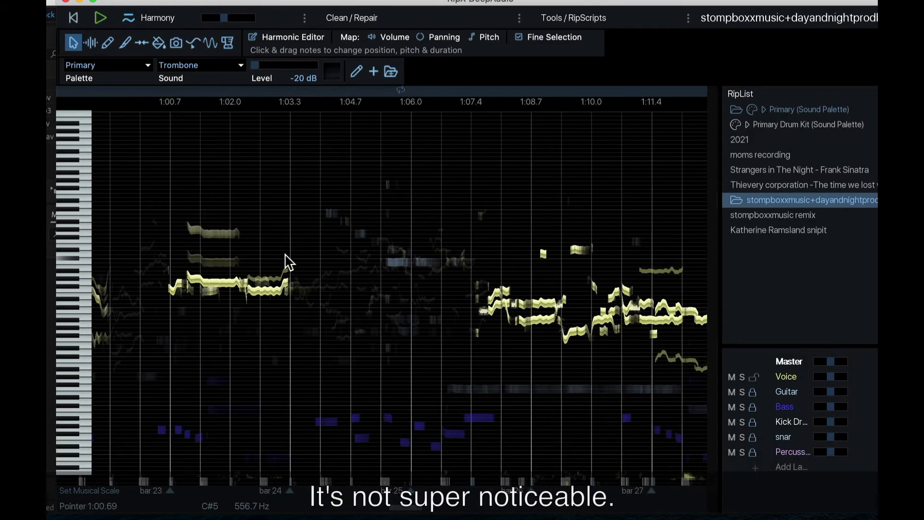
{"action": "scroll", "coordinate": [288, 259], "scroll_direction": "up", "scroll_amount": 3}
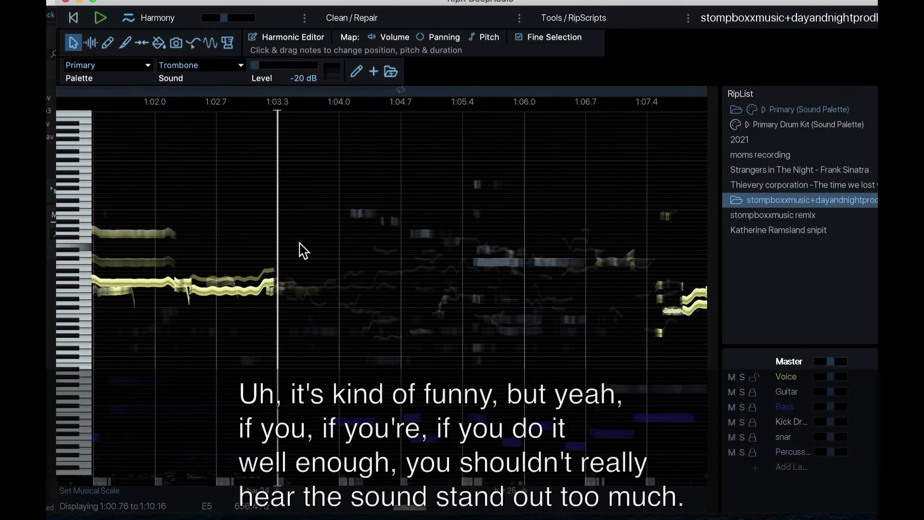
{"action": "scroll", "coordinate": [303, 251], "scroll_direction": "right", "scroll_amount": 1}
{"action": "scroll", "coordinate": [300, 250], "scroll_direction": "up", "scroll_amount": 2}
{"action": "scroll", "coordinate": [299, 250], "scroll_direction": "right", "scroll_amount": 4}
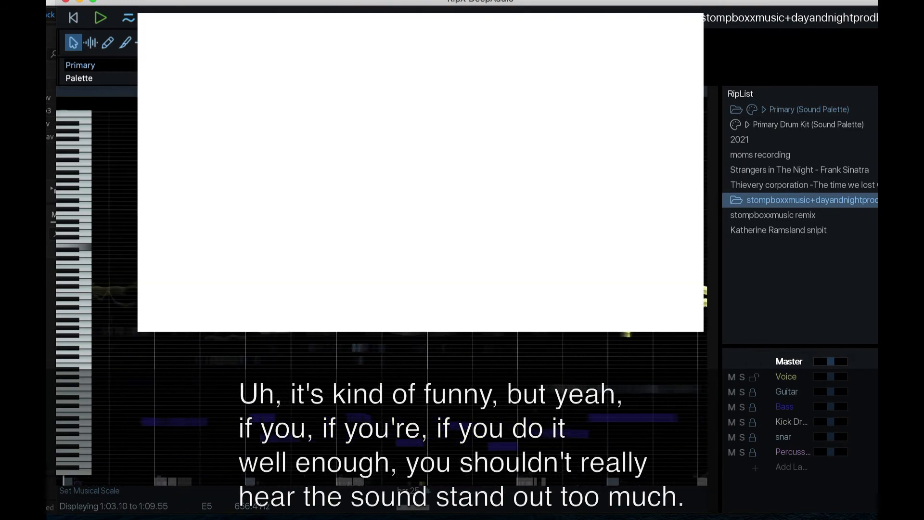
{"action": "scroll", "coordinate": [300, 247], "scroll_direction": "right", "scroll_amount": 3}
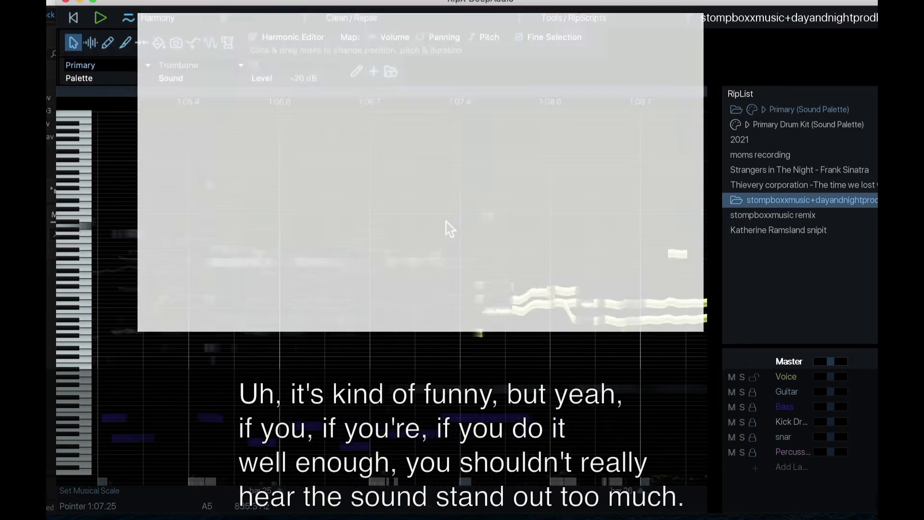
{"action": "scroll", "coordinate": [447, 220], "scroll_direction": "right", "scroll_amount": 5}
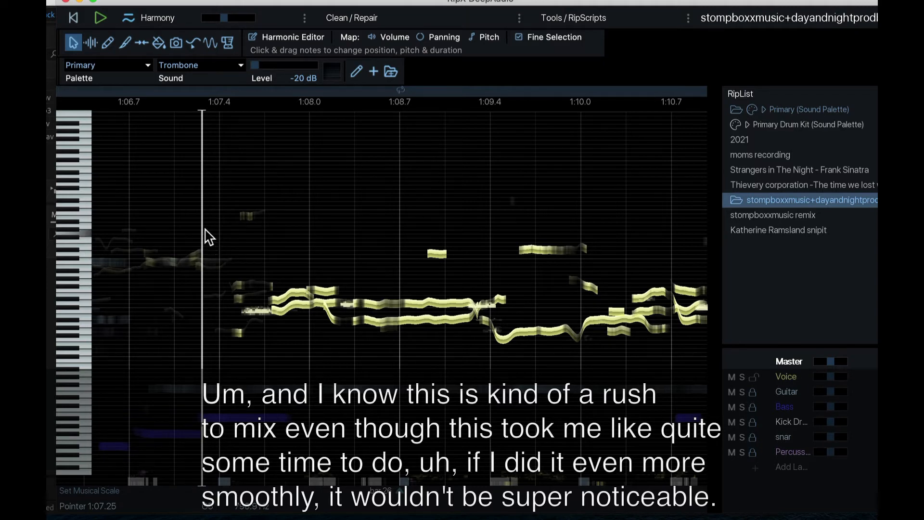
{"action": "key", "text": "space"}
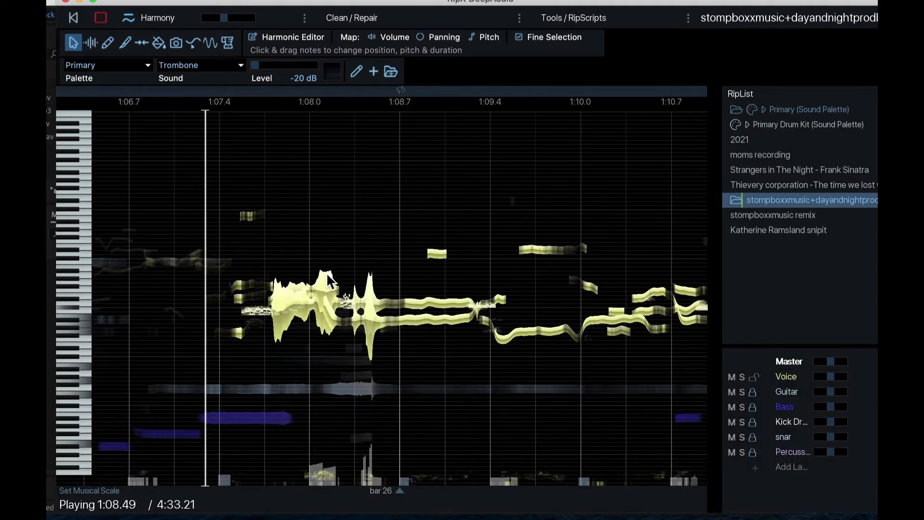
{"action": "key", "text": "space"}
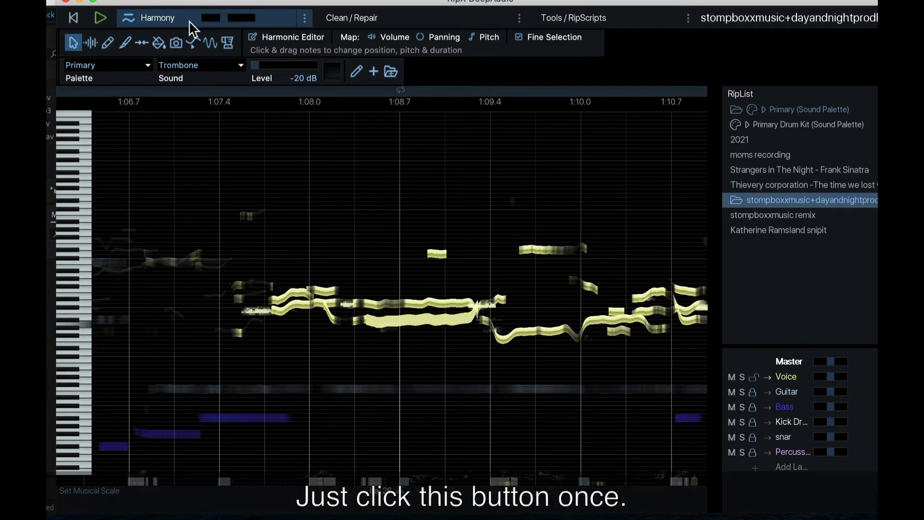
Preview harmonies such as +3rd and +2 octaves on the lower Voice note near 1:08.7, and reset the harmony amount
{"action": "left_click", "coordinate": [169, 18]}
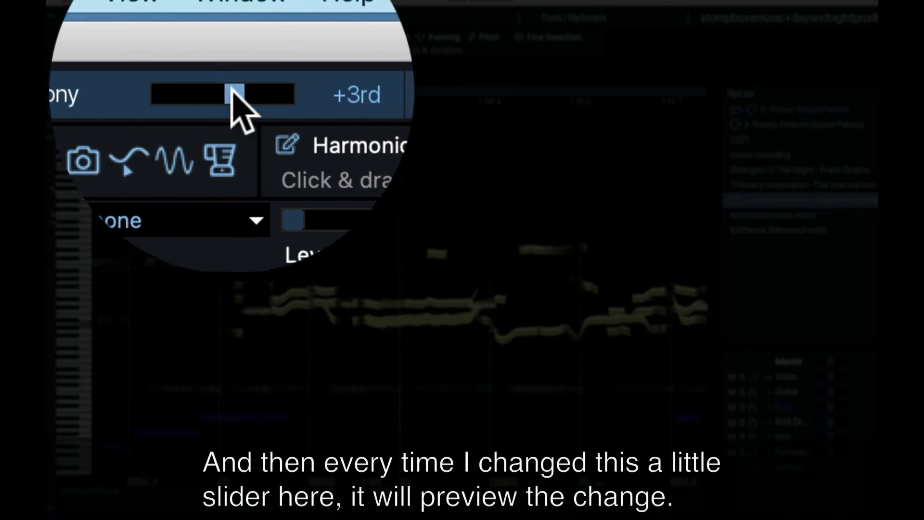
{"action": "mouse_move", "coordinate": [232, 18]}
{"action": "left_mouse_down"}
{"action": "mouse_move", "coordinate": [243, 18]}
{"action": "mouse_move", "coordinate": [202, 20]}
{"action": "mouse_move", "coordinate": [235, 23]}
{"action": "left_mouse_up"}
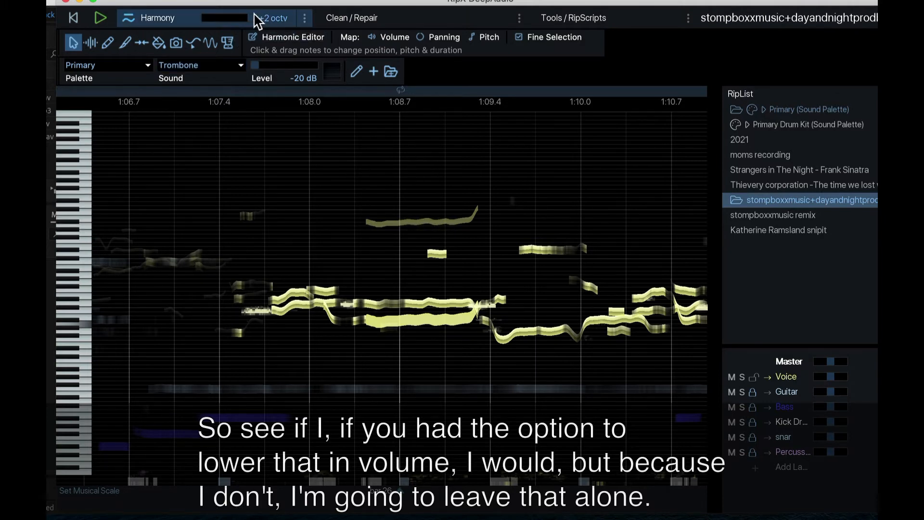
{"action": "left_click_drag", "start_coordinate": [241, 20], "coordinate": [234, 20]}
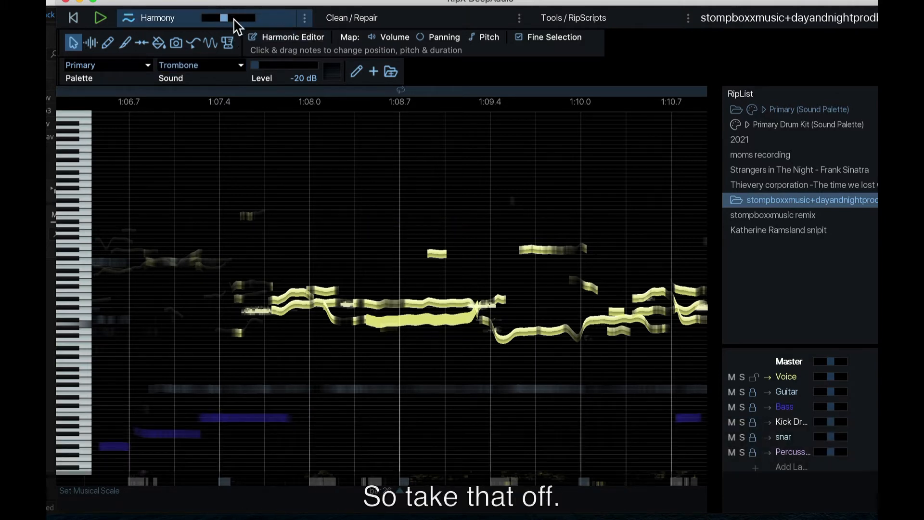
Play the Voice passage from about 1:09.1 through bar 28 and stop playback
{"action": "scroll", "coordinate": [344, 234], "scroll_direction": "right", "scroll_amount": 3}
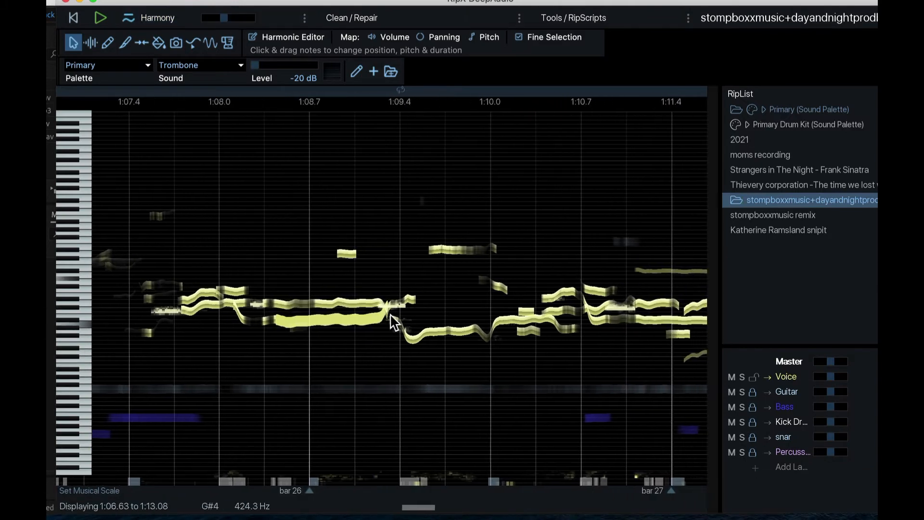
{"action": "left_click", "coordinate": [364, 267]}
{"action": "key", "text": "space"}
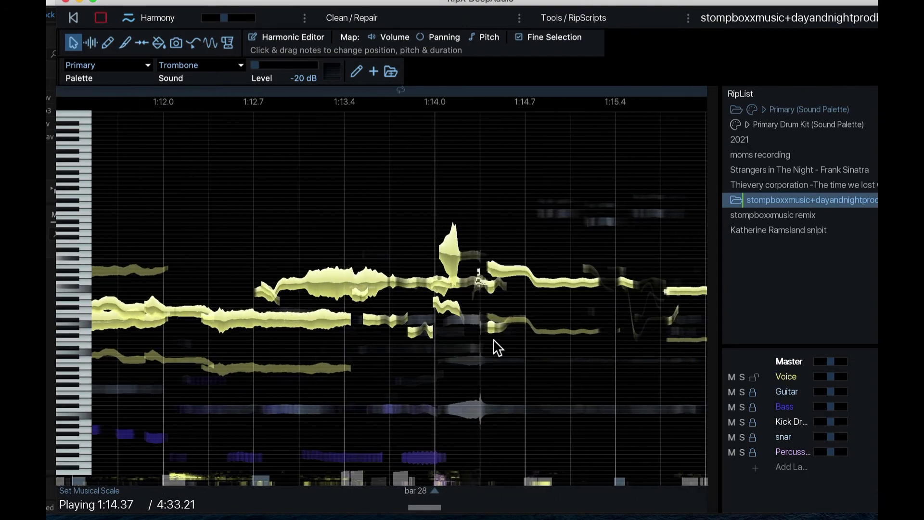
{"action": "key", "text": "space"}
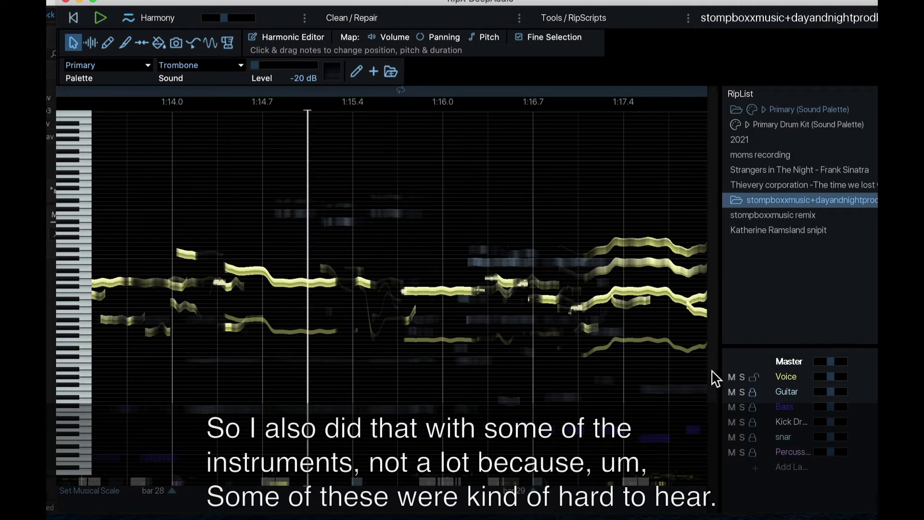
Lock the Voice layer and unlock the Guitar layer for editing
{"action": "left_click", "coordinate": [752, 377]}
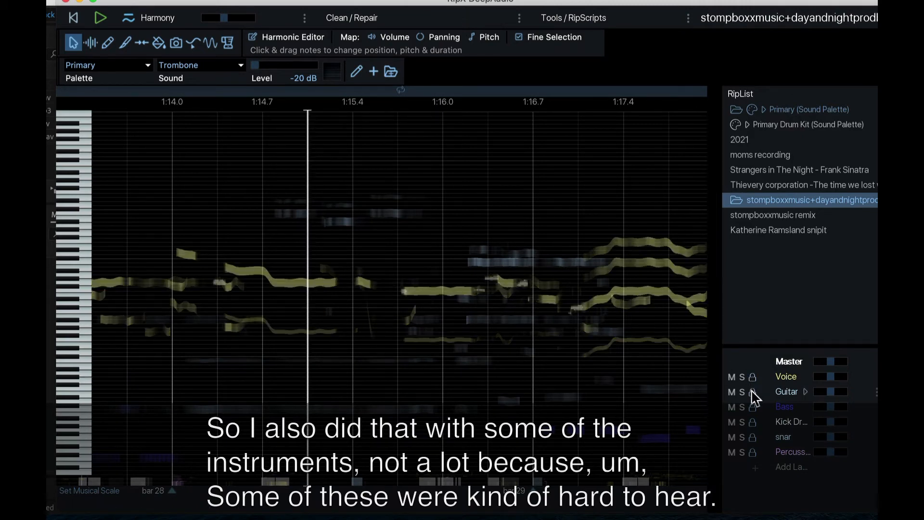
{"action": "left_click", "coordinate": [752, 392]}
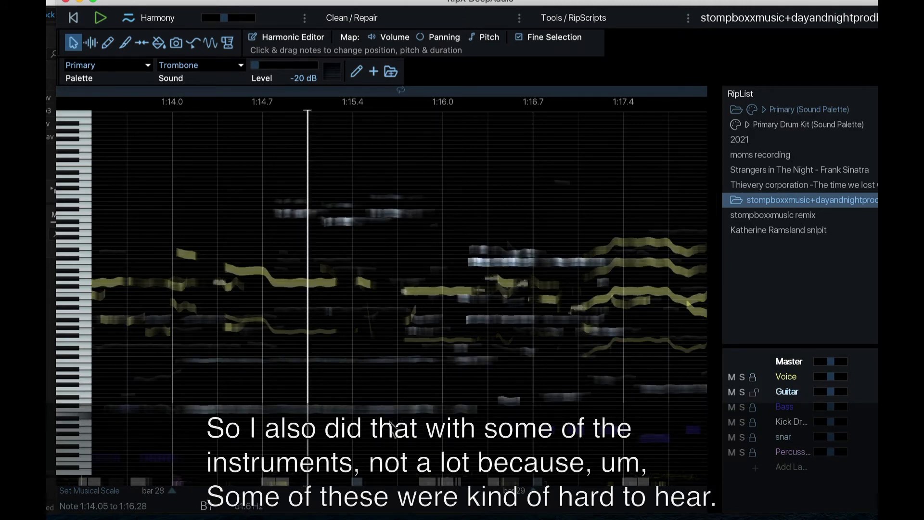
Briefly play the Guitar passage from about 1:15.7, ahead of bar 29, and stop playback
{"action": "scroll", "coordinate": [423, 234], "scroll_direction": "right", "scroll_amount": 5}
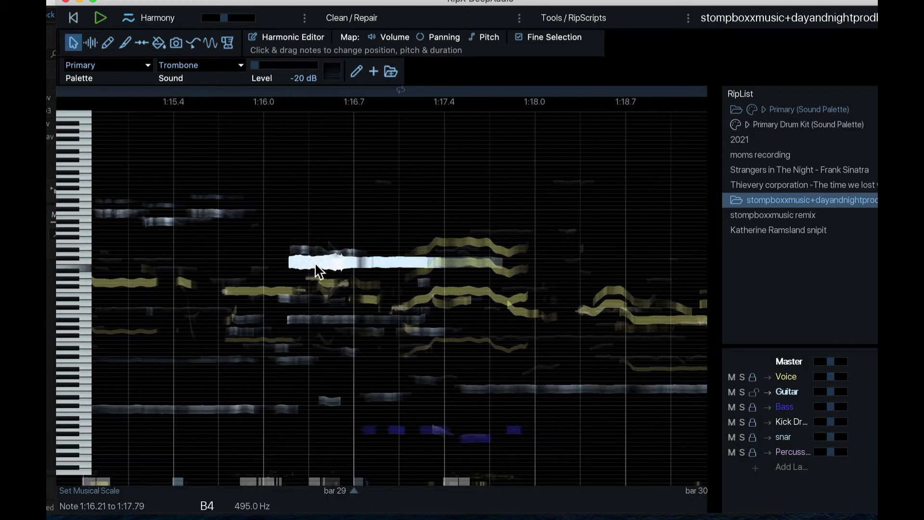
{"action": "left_click", "coordinate": [213, 241]}
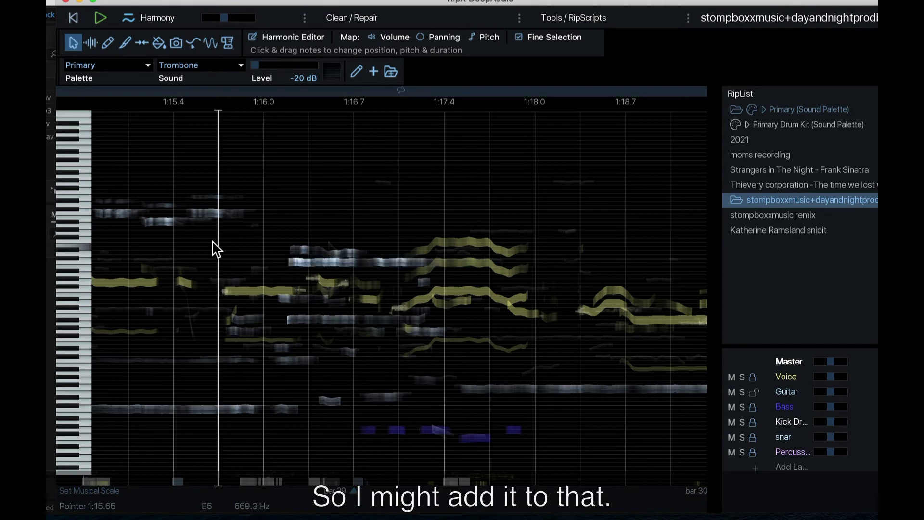
{"action": "key", "text": "space"}
{"action": "key", "text": "space"}
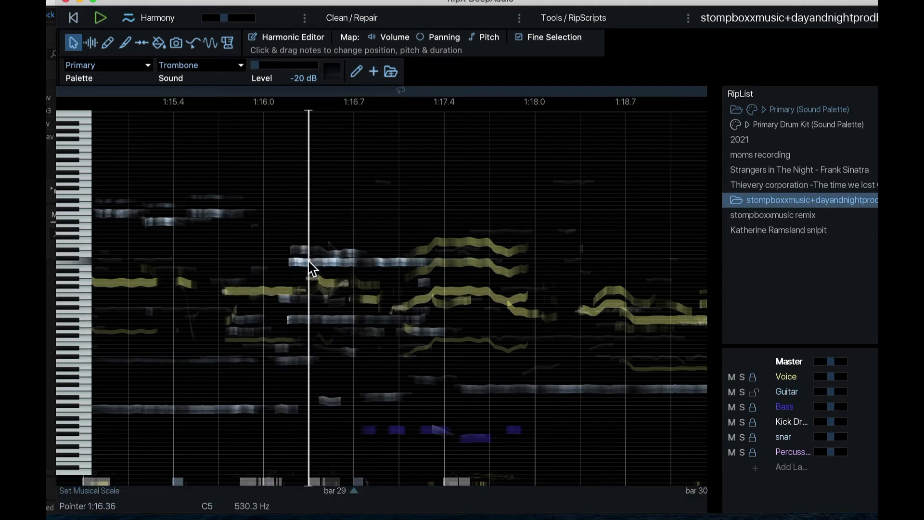
Duplicate the long Guitar B4 note starting at 1:16.20 at the same time position and move the copy up to about B6
{"action": "left_click", "coordinate": [308, 262]}
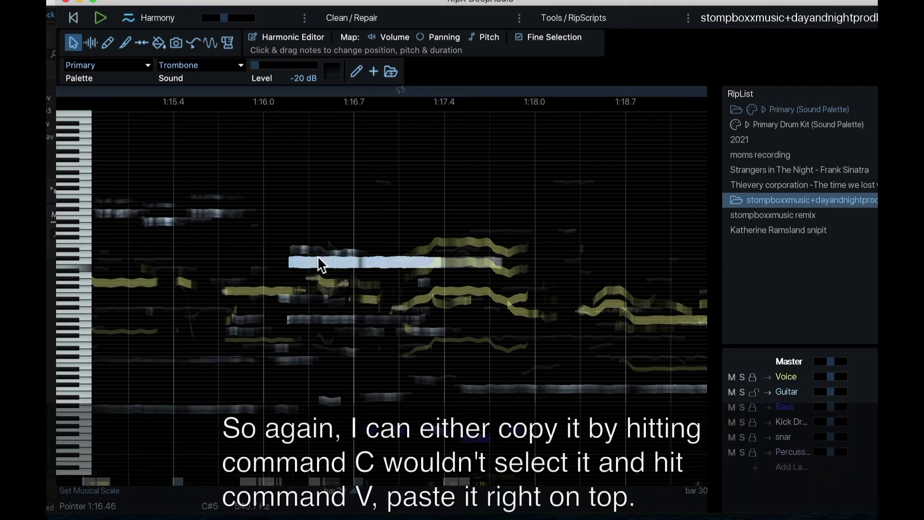
{"action": "left_click", "coordinate": [289, 221]}
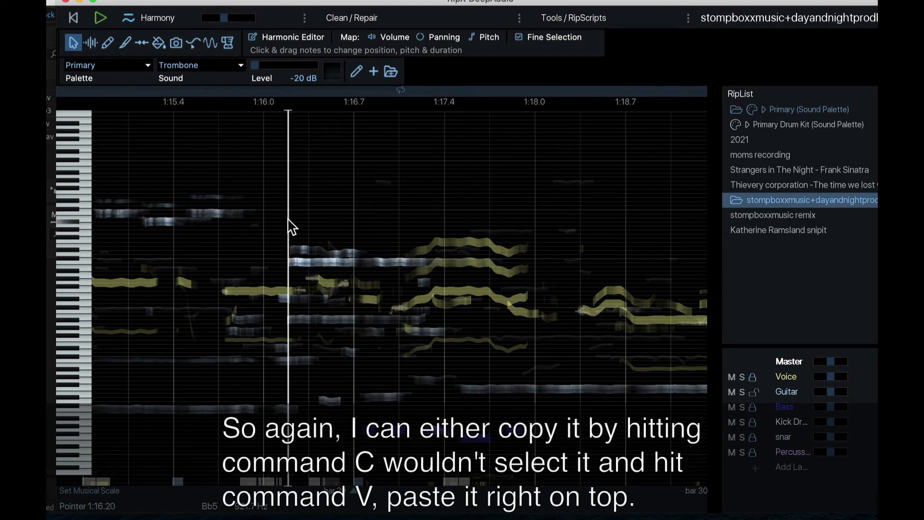
{"action": "left_click", "coordinate": [307, 259]}
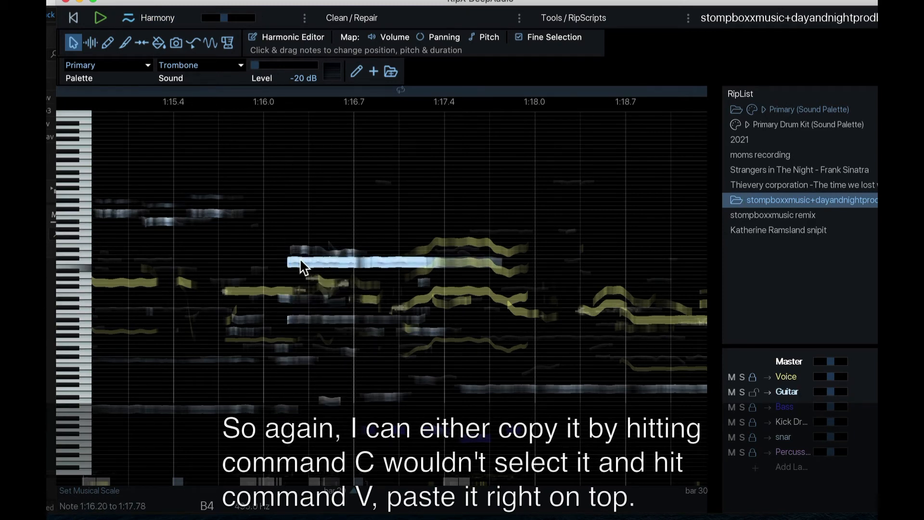
{"action": "key", "text": "super+c"}
{"action": "key", "text": "super+v"}
{"action": "left_click_drag", "start_coordinate": [304, 260], "coordinate": [304, 168]}
{"action": "left_click", "coordinate": [307, 164]}
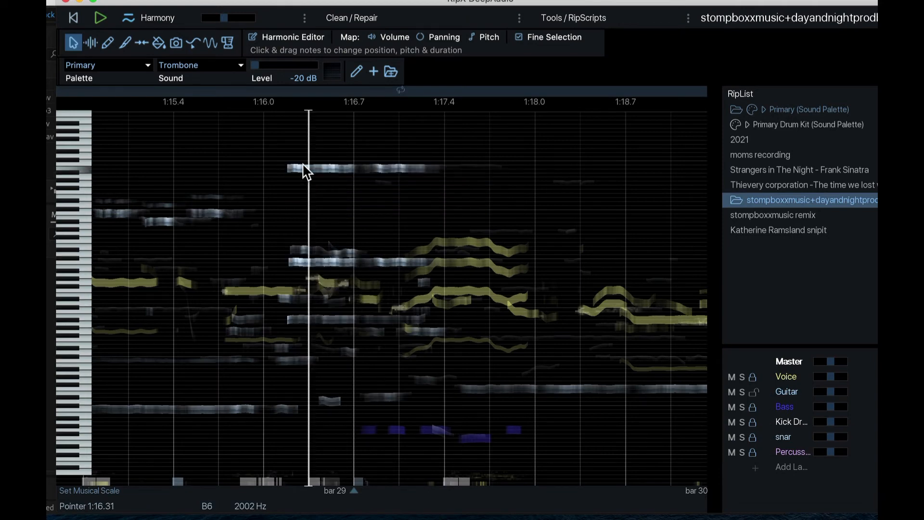
Undo the upward moves and the duplication of the long Guitar note at 1:16.20
{"action": "left_click_drag", "start_coordinate": [300, 260], "coordinate": [300, 261]}
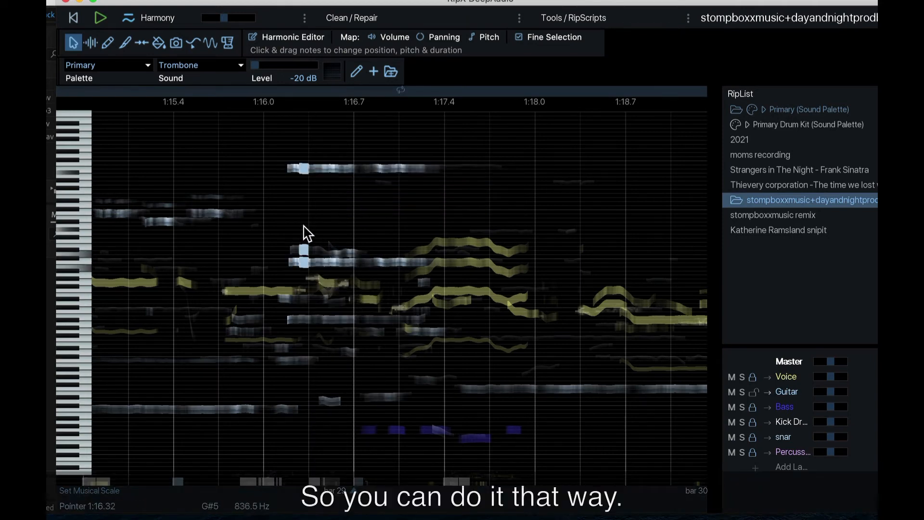
{"action": "key", "text": "super+z"}
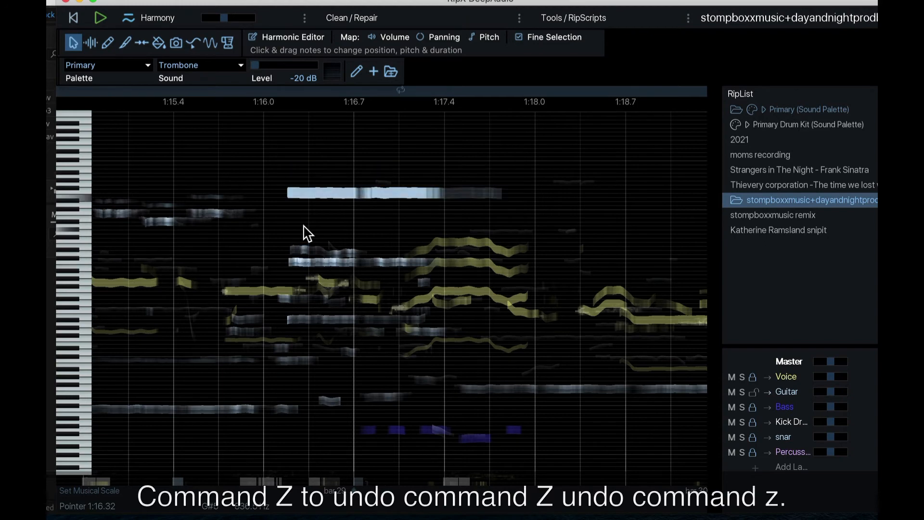
{"action": "key", "text": "super+z"}
{"action": "key", "text": "super+z"}
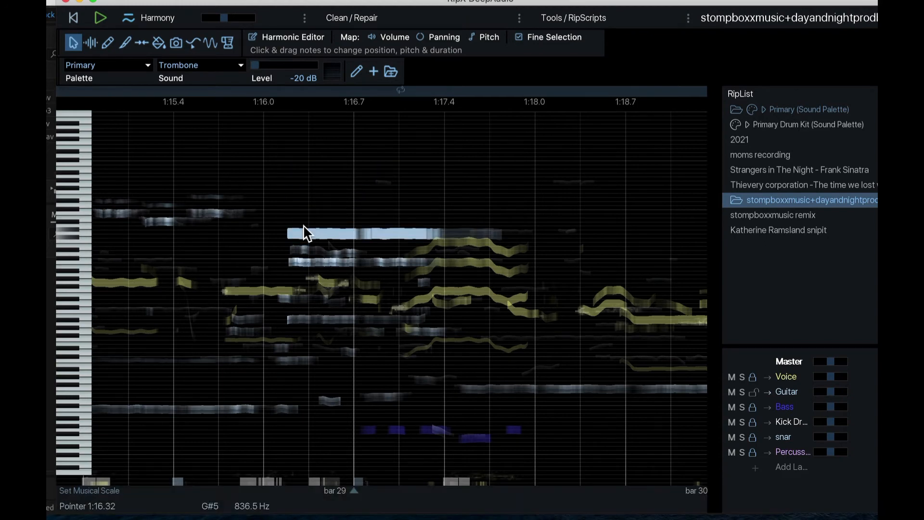
{"action": "key", "text": "super+z"}
{"action": "left_click", "coordinate": [305, 243]}
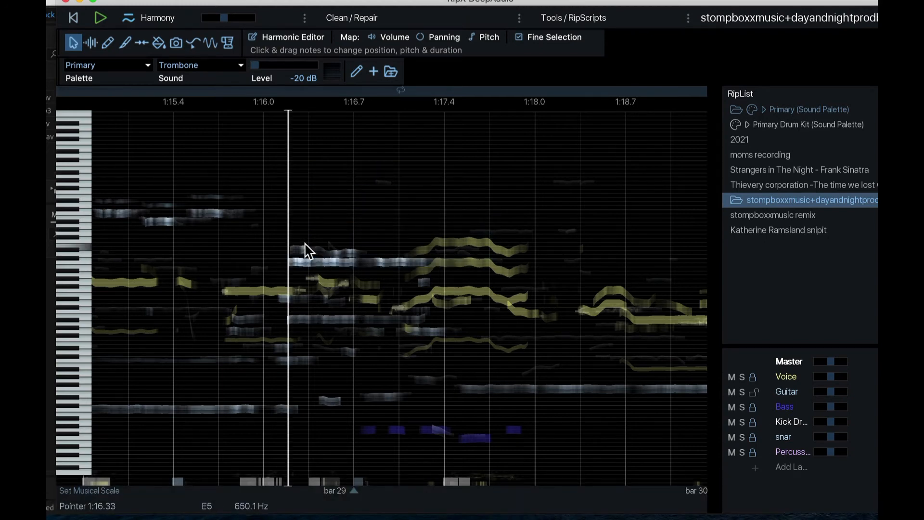
Apply a +3rd harmony to the long Guitar B4 note at 1:16.20 and play it briefly from about 1:15.9
{"action": "left_click", "coordinate": [297, 260]}
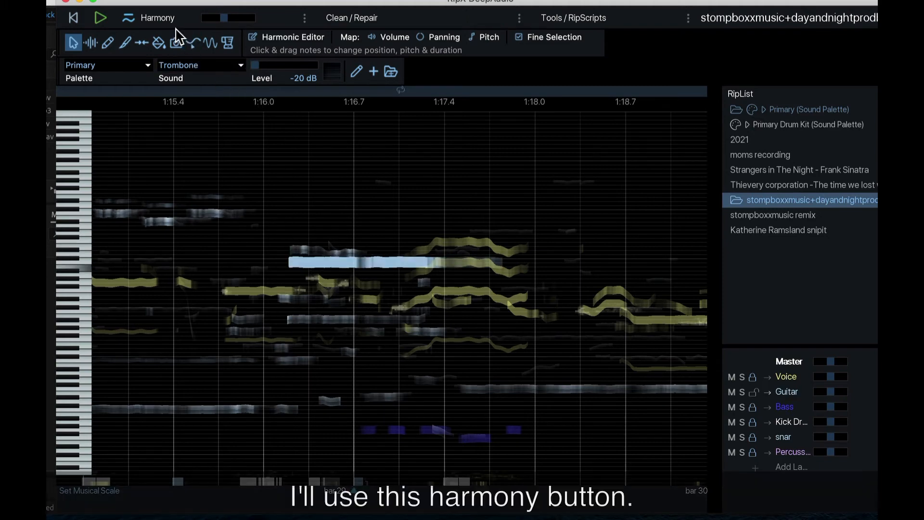
{"action": "left_click", "coordinate": [161, 24]}
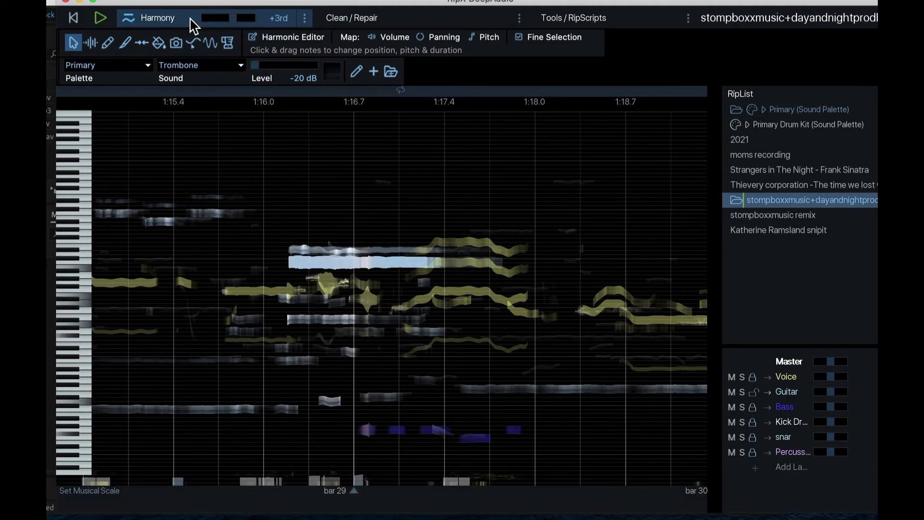
{"action": "left_click", "coordinate": [251, 169]}
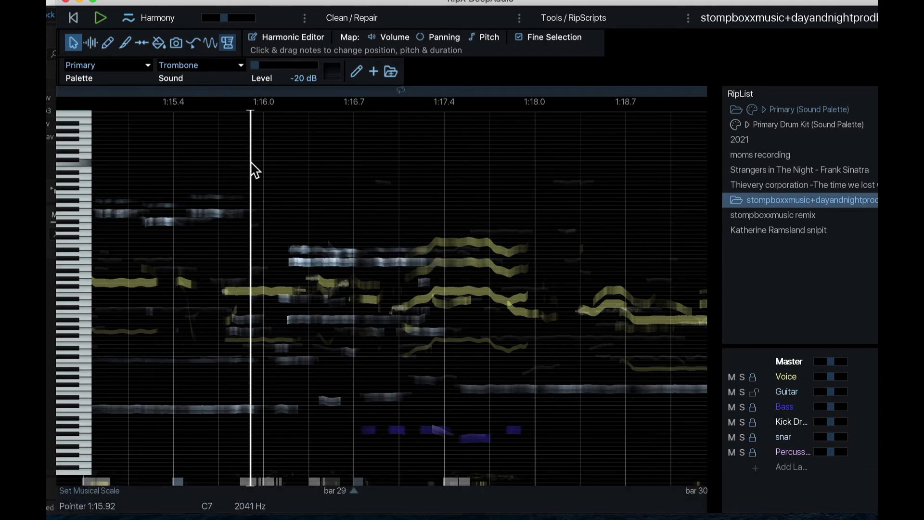
{"action": "key", "text": "space"}
{"action": "key", "text": "space"}
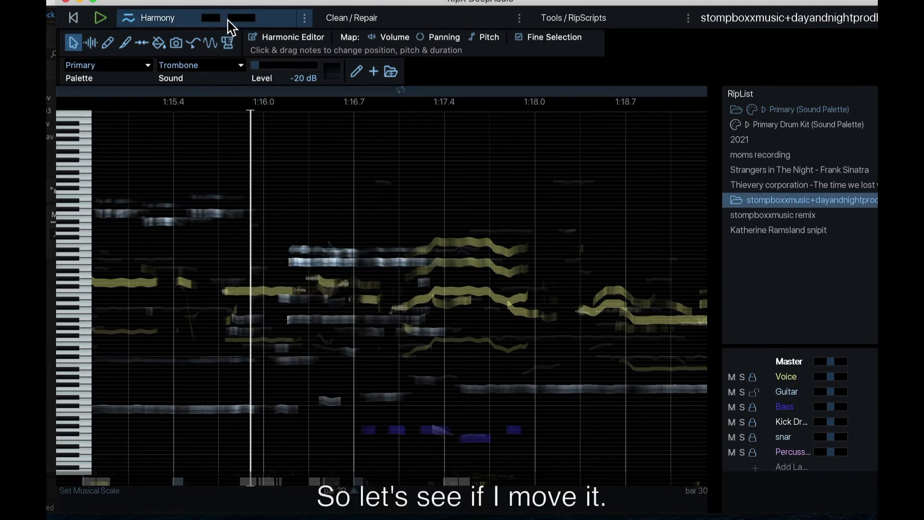
Raise the +3rd harmony slider slightly for the long Guitar B4 note and deselect the note
{"action": "left_click", "coordinate": [317, 263]}
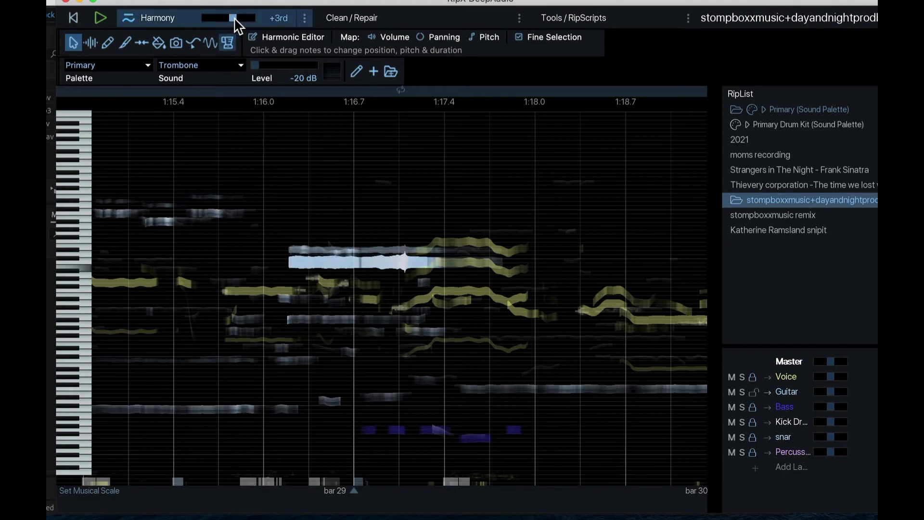
{"action": "mouse_move", "coordinate": [236, 19]}
{"action": "left_mouse_down"}
{"action": "mouse_move", "coordinate": [213, 17]}
{"action": "mouse_move", "coordinate": [233, 19]}
{"action": "left_mouse_up"}
{"action": "left_click", "coordinate": [232, 184]}
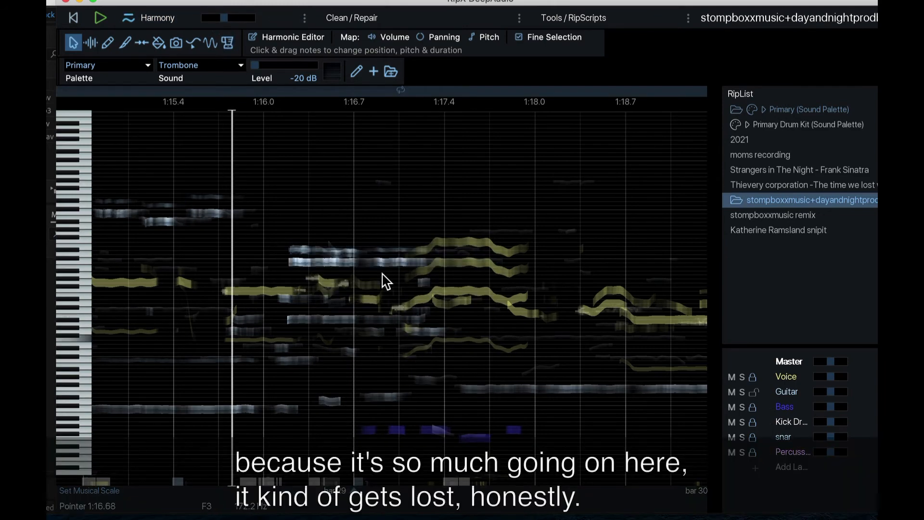
Play the harmonized Guitar passage from about 1:15.7 and stop just after the long note begins
{"action": "scroll", "coordinate": [341, 190], "scroll_direction": "left", "scroll_amount": 2}
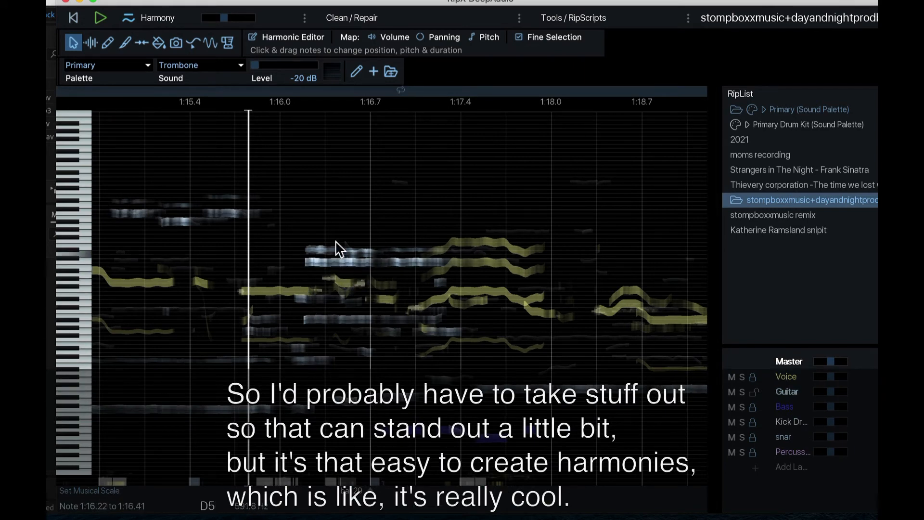
{"action": "left_click", "coordinate": [234, 173]}
{"action": "key", "text": "space"}
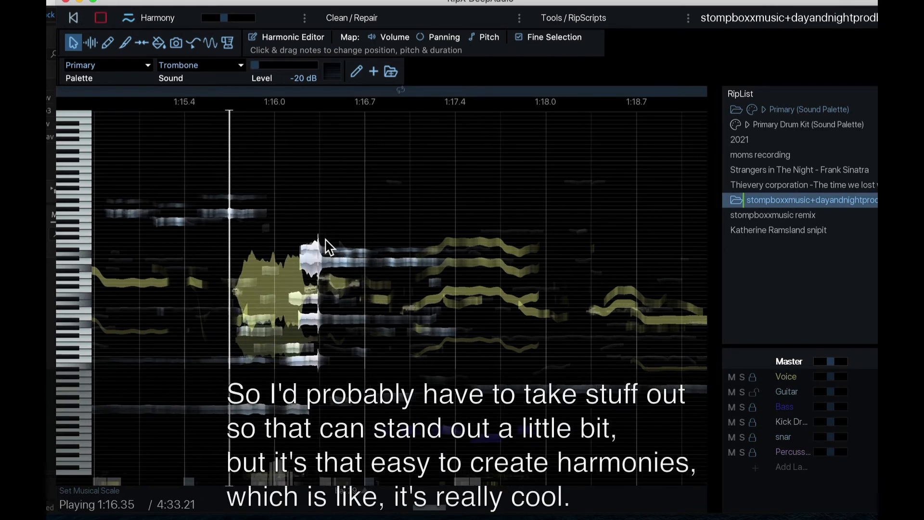
{"action": "key", "text": "space"}
Play the song from about 1:18.9, just before bar 30, through to about 1:24 and stop playback
{"action": "scroll", "coordinate": [341, 250], "scroll_direction": "right", "scroll_amount": 10}
{"action": "scroll", "coordinate": [341, 249], "scroll_direction": "down", "scroll_amount": 2}
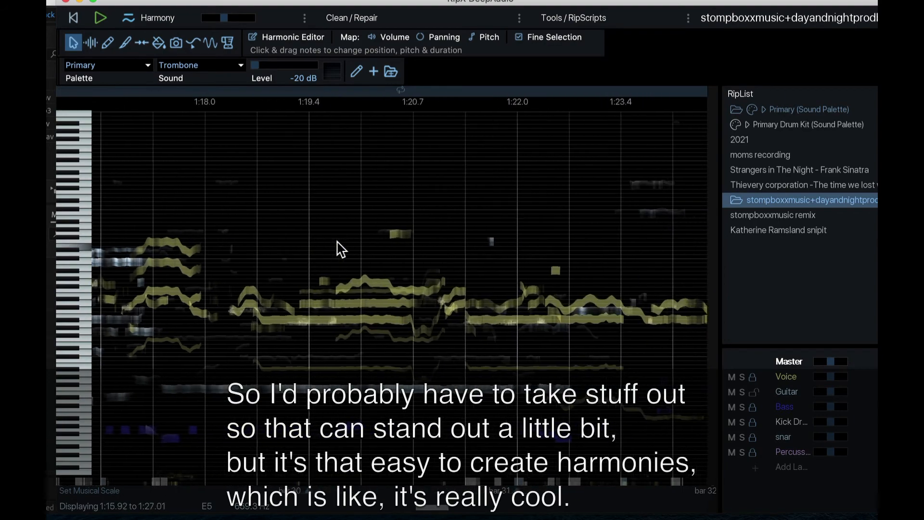
{"action": "scroll", "coordinate": [340, 249], "scroll_direction": "down", "scroll_amount": 2}
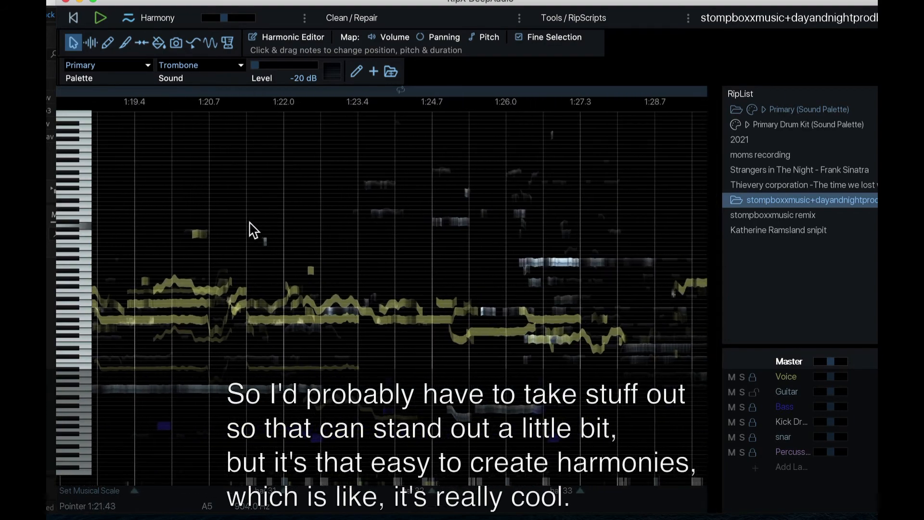
{"action": "scroll", "coordinate": [257, 244], "scroll_direction": "left", "scroll_amount": 5}
{"action": "left_click", "coordinate": [259, 238]}
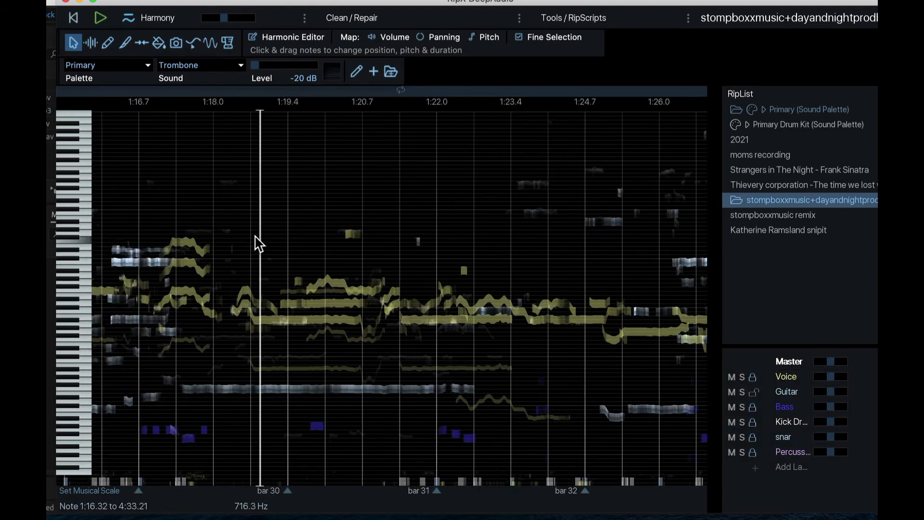
{"action": "key", "text": "space"}
{"action": "scroll", "coordinate": [466, 246], "scroll_direction": "down", "scroll_amount": 3}
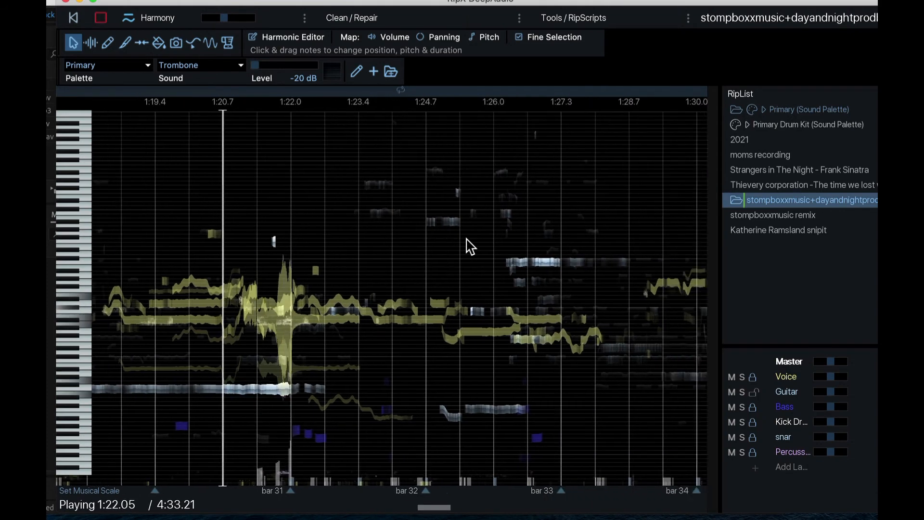
{"action": "scroll", "coordinate": [375, 264], "scroll_direction": "up", "scroll_amount": 3}
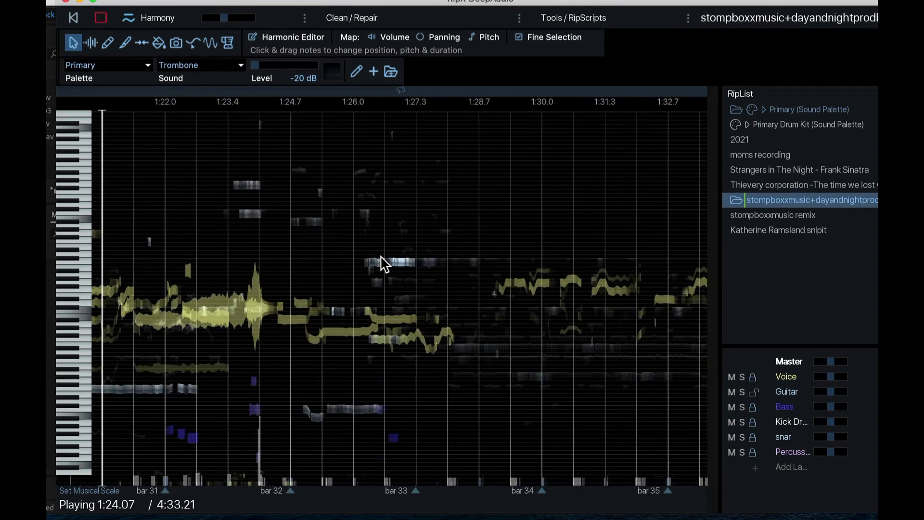
{"action": "key", "text": "space"}
Play the less crowded vocal passage from about 1:21.7 to just before bar 33 and stop playback
{"action": "scroll", "coordinate": [345, 175], "scroll_direction": "up", "scroll_amount": 3}
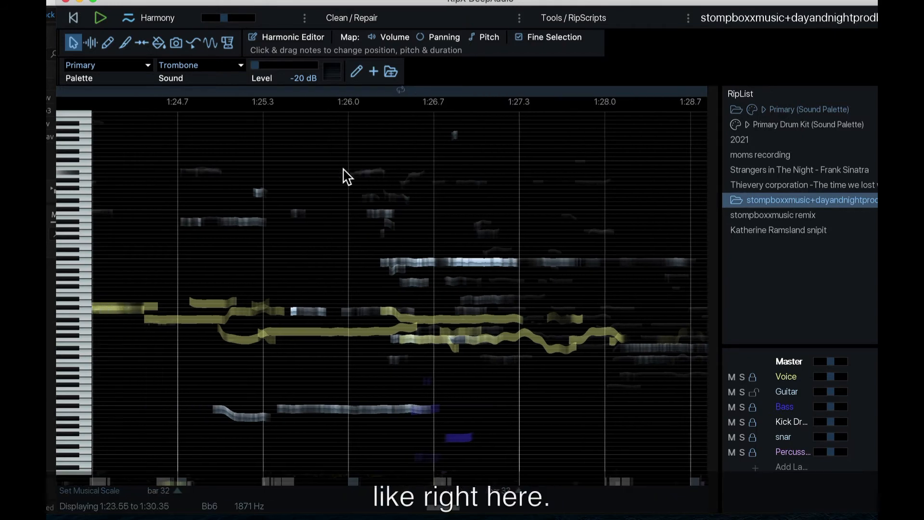
{"action": "scroll", "coordinate": [349, 174], "scroll_direction": "down", "scroll_amount": 3}
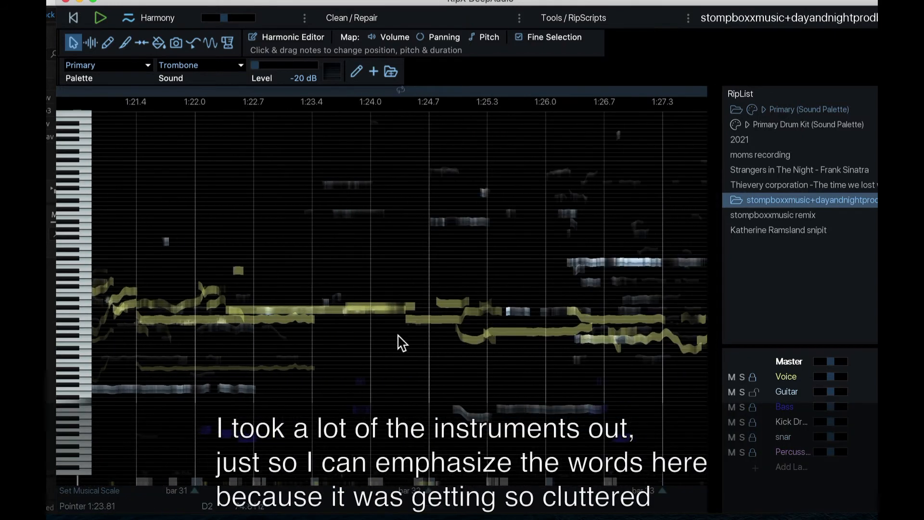
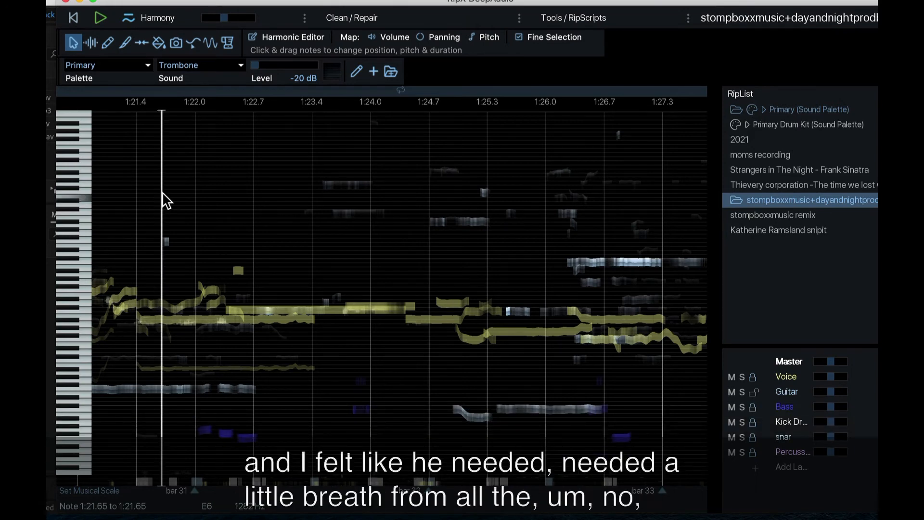
{"action": "key", "text": "space"}
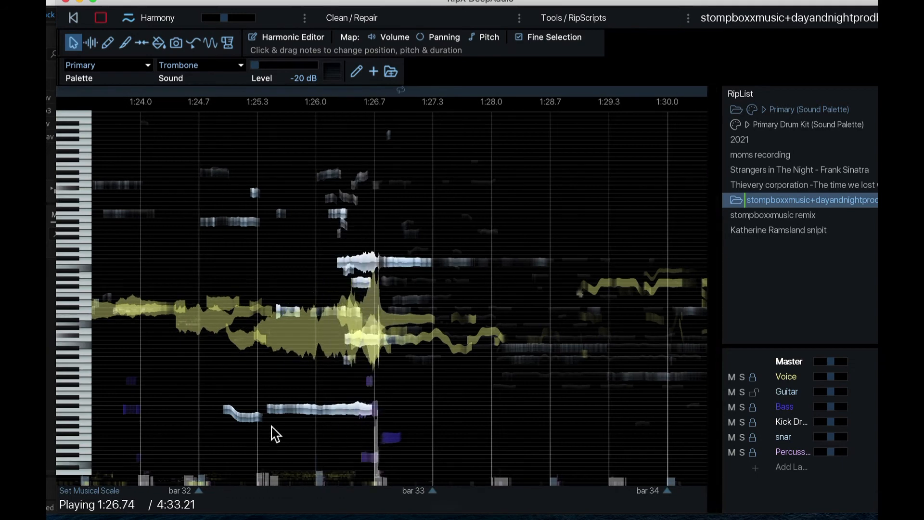
{"action": "left_click", "coordinate": [269, 433]}
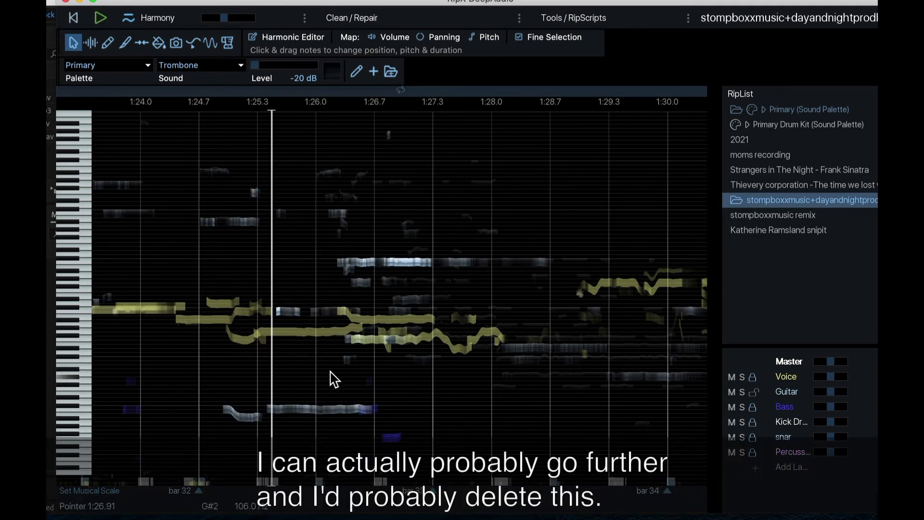
Delete the low Guitar notes between about 1:24.9 and 1:26.6, and play the passage from about 1:23.9
{"action": "left_click_drag", "start_coordinate": [215, 424], "coordinate": [336, 408]}
{"action": "left_click_drag", "start_coordinate": [394, 393], "coordinate": [355, 404]}
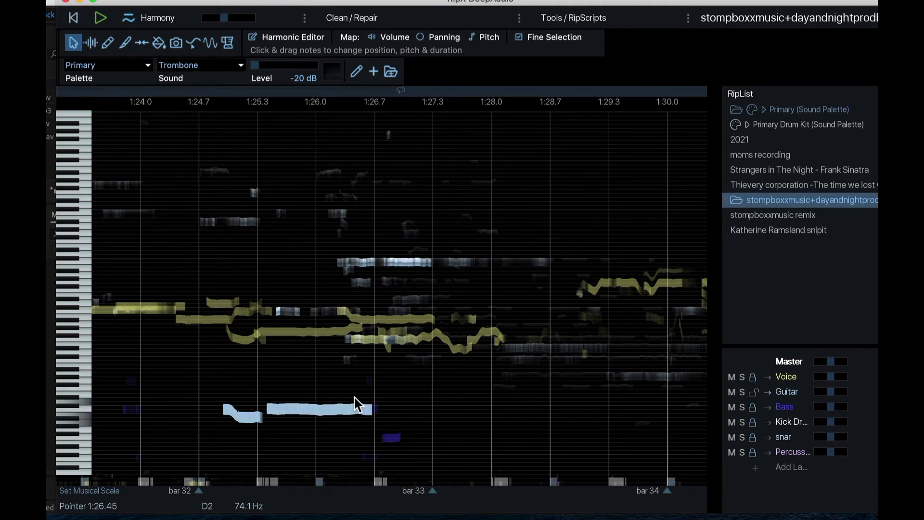
{"action": "key", "text": "Delete"}
{"action": "left_click", "coordinate": [127, 267]}
{"action": "key", "text": "space"}
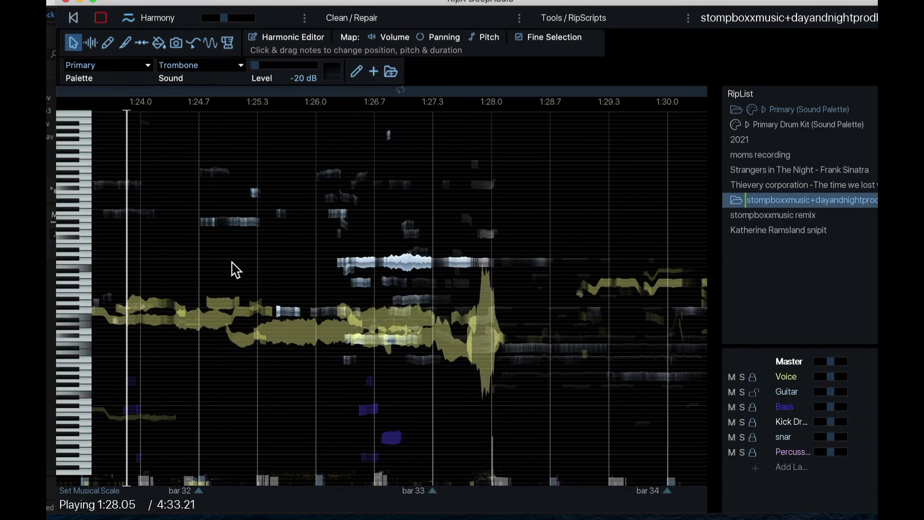
{"action": "key", "text": "space"}
Play briefly from about 1:24.6 and delete the high Guitar notes between about 1:24.7 and 1:27.2
{"action": "left_click", "coordinate": [186, 159]}
{"action": "key", "text": "space"}
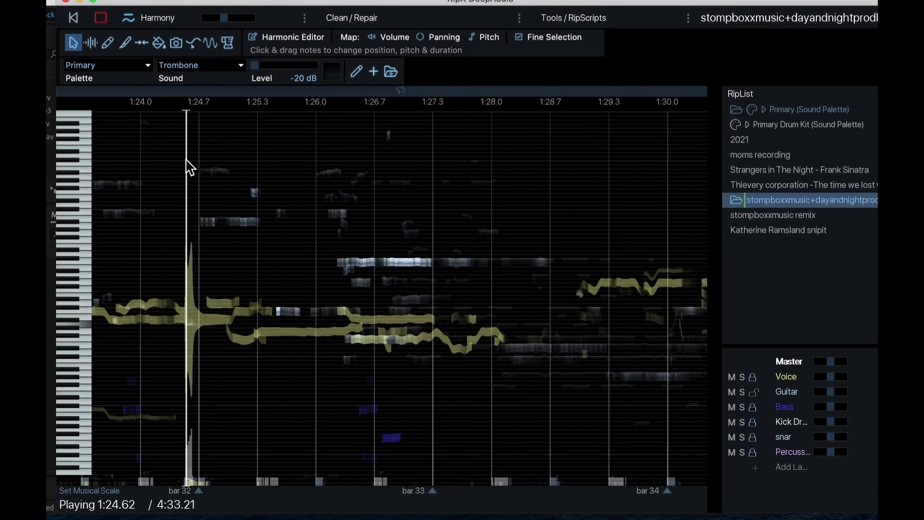
{"action": "key", "text": "space"}
{"action": "left_click", "coordinate": [173, 131]}
{"action": "left_click_drag", "start_coordinate": [200, 145], "coordinate": [421, 243]}
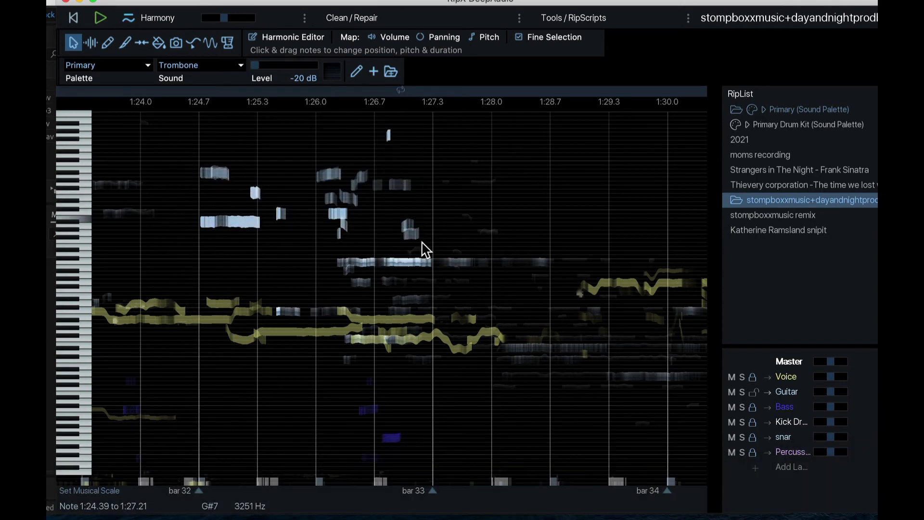
{"action": "key", "text": "Delete"}
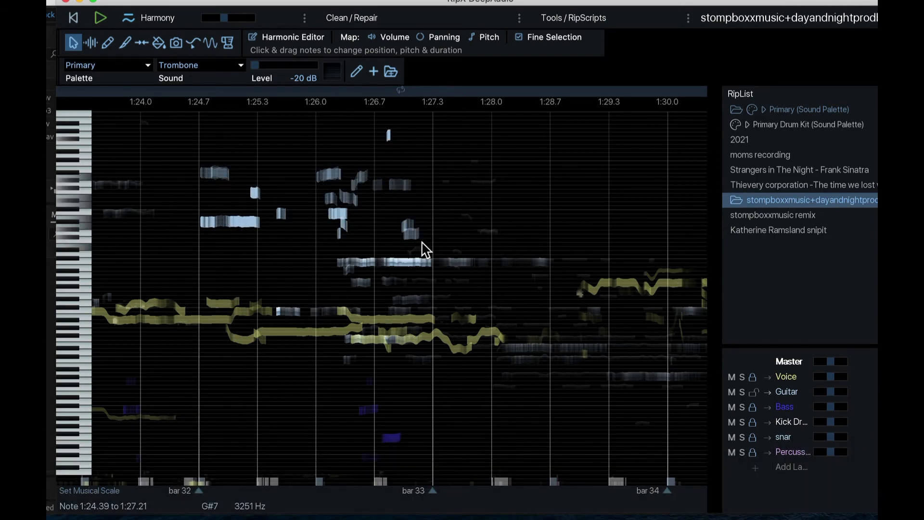
Play the thinned passage from about 1:22.9, through bar 32, and stop at about 1:26.3
{"action": "scroll", "coordinate": [414, 236], "scroll_direction": "down", "scroll_amount": 2}
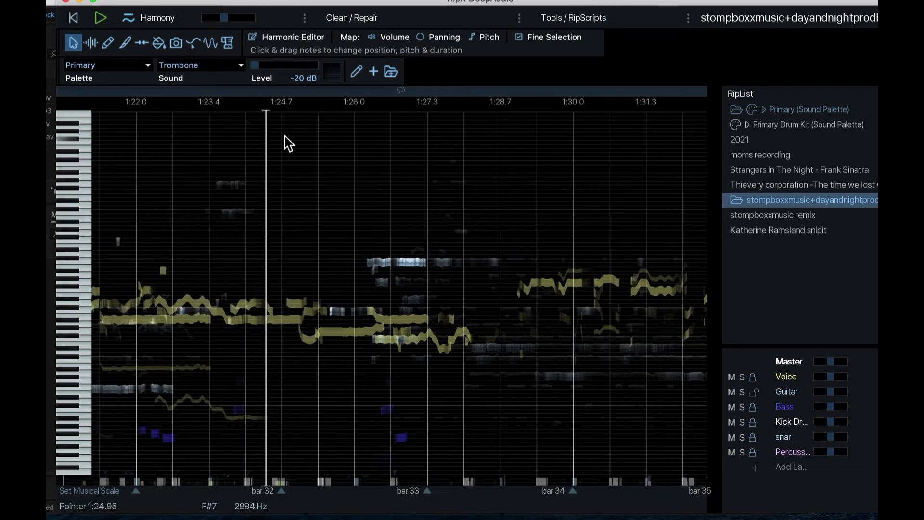
{"action": "key", "text": "space"}
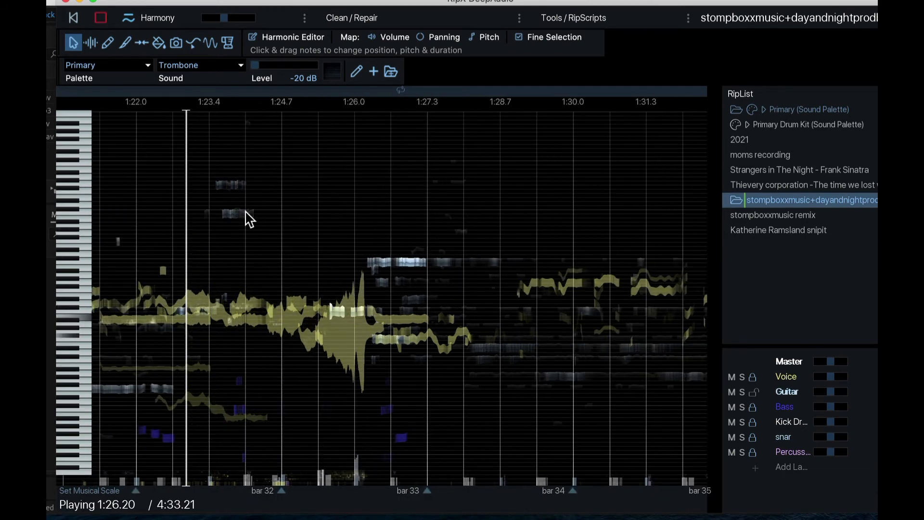
{"action": "left_click", "coordinate": [358, 243]}
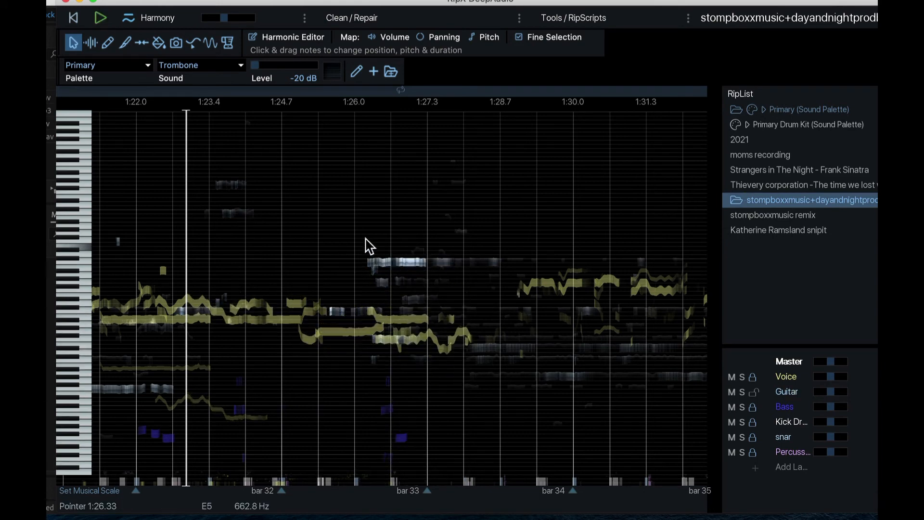
Delete the mid-range Guitar notes between about 1:25.6 and 1:27.5, and play the passage from about 1:24.0
{"action": "left_click_drag", "start_coordinate": [357, 237], "coordinate": [433, 323]}
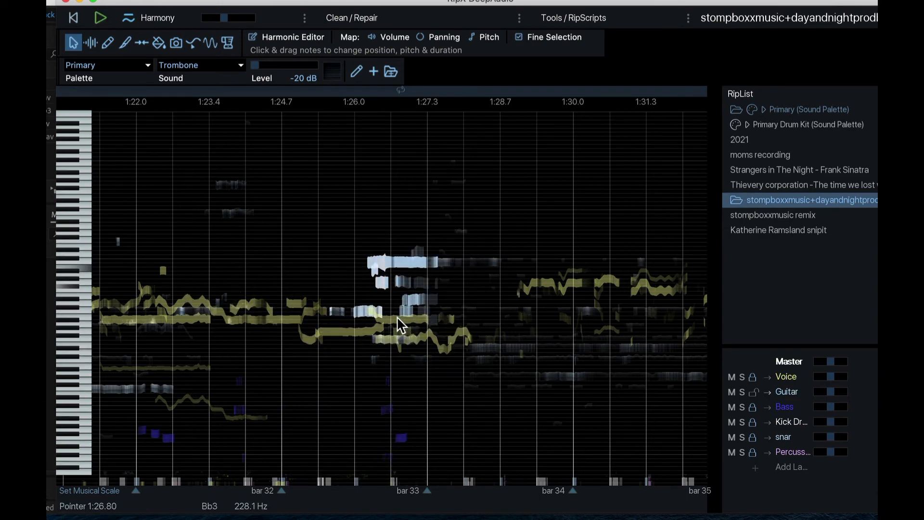
{"action": "key", "text": "Delete"}
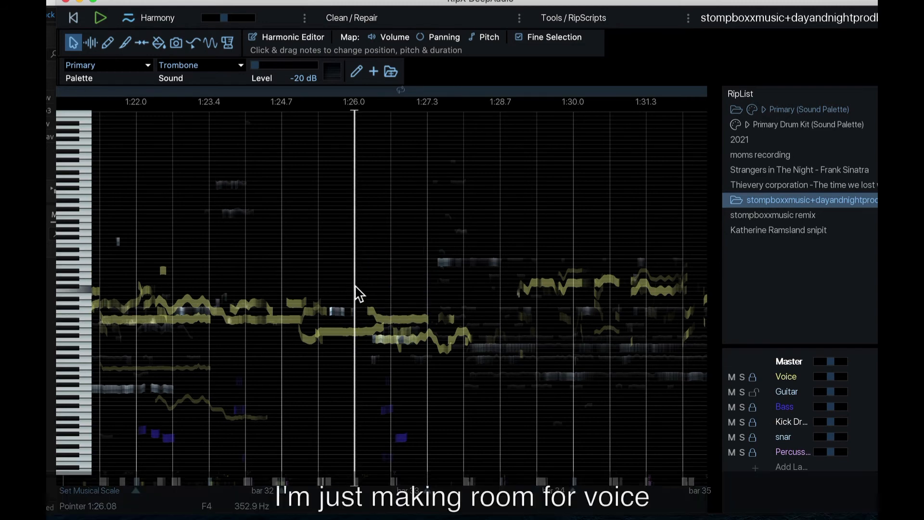
{"action": "left_click_drag", "start_coordinate": [309, 262], "coordinate": [370, 369]}
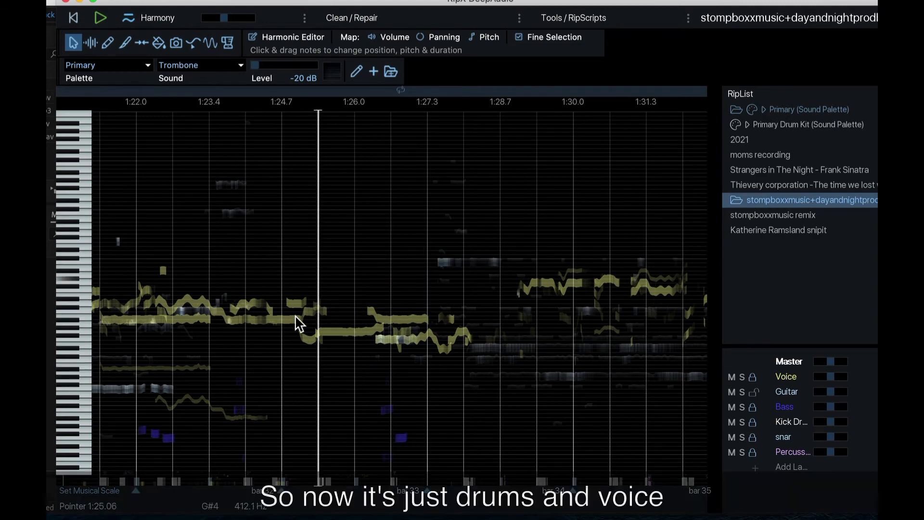
{"action": "left_click", "coordinate": [245, 268]}
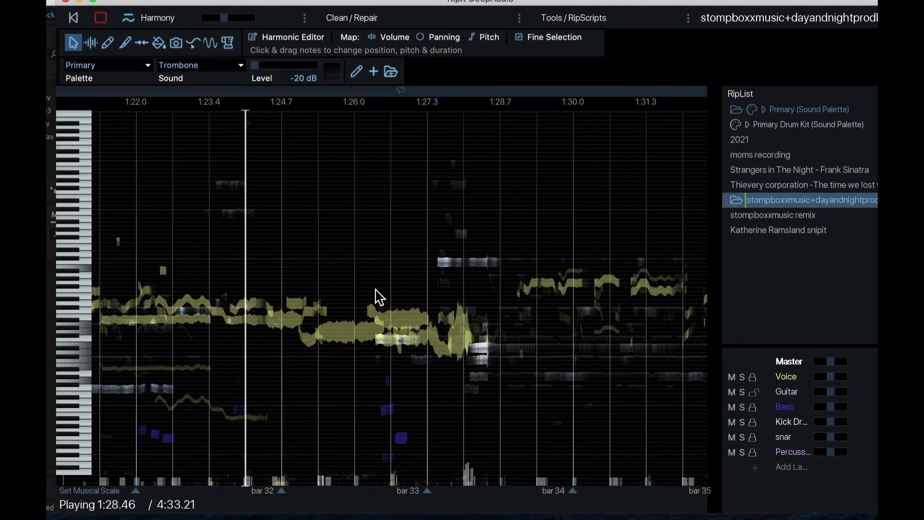
{"action": "key", "text": "space"}
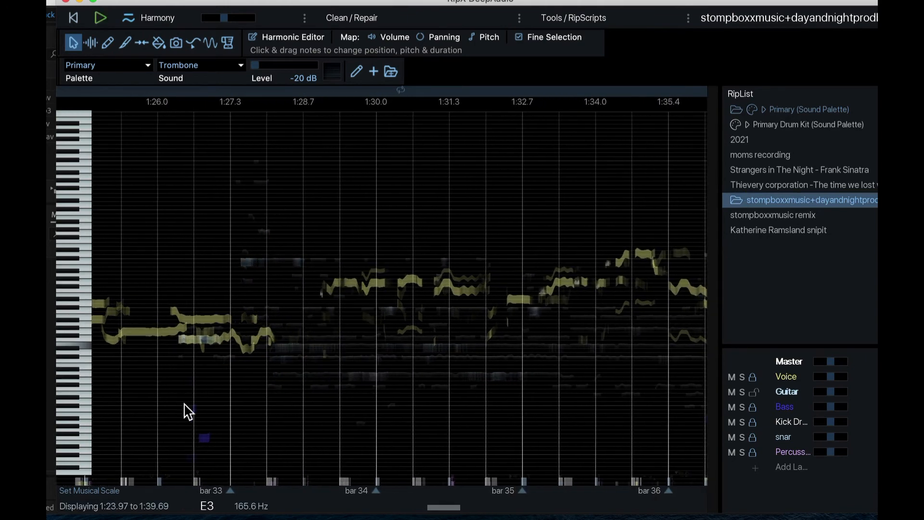
Play the thinned passage from about 1:26.7 and examine the copied Bass notes between about 1:36.0 and 1:38.3
{"action": "key", "text": "space"}
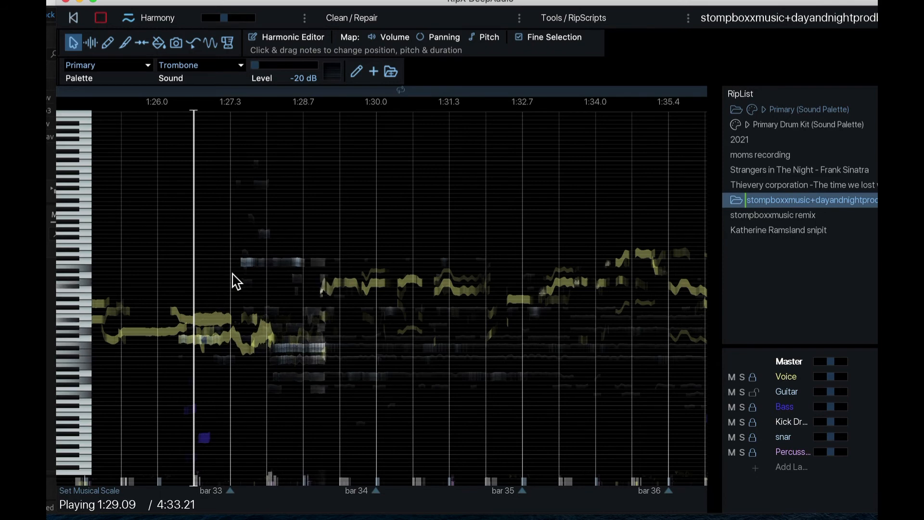
{"action": "scroll", "coordinate": [241, 276], "scroll_direction": "right", "scroll_amount": 5}
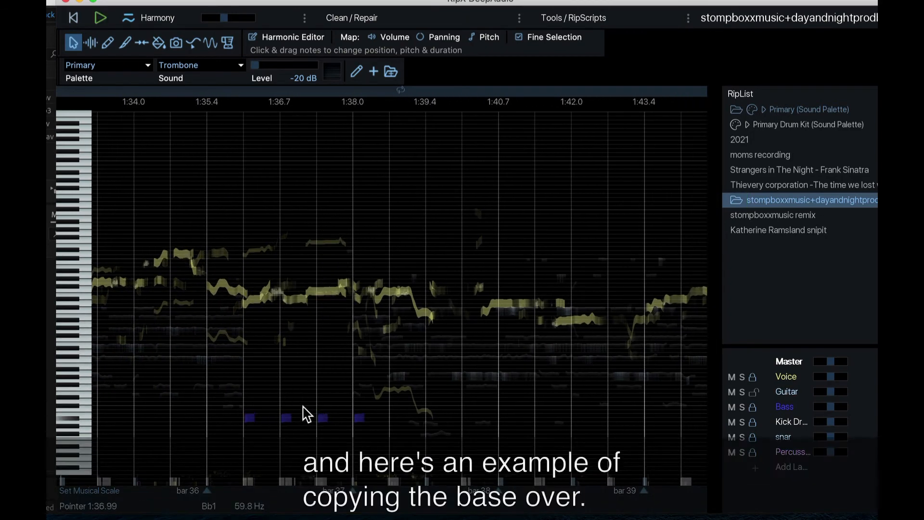
{"action": "scroll", "coordinate": [303, 415], "scroll_direction": "up", "scroll_amount": 5}
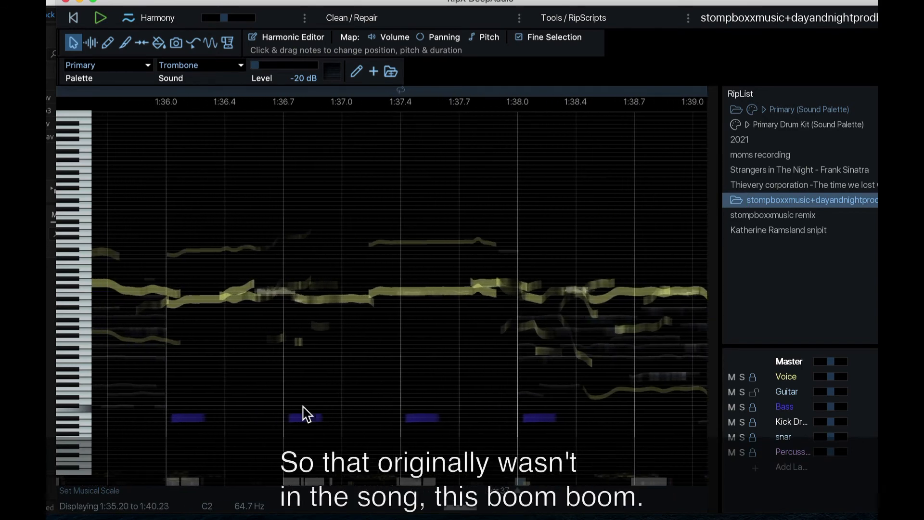
Play the copied Bass notes twice, once from about 1:35.3 and once from bar 36, stopping after bar 37 begins
{"action": "scroll", "coordinate": [302, 415], "scroll_direction": "left", "scroll_amount": 5}
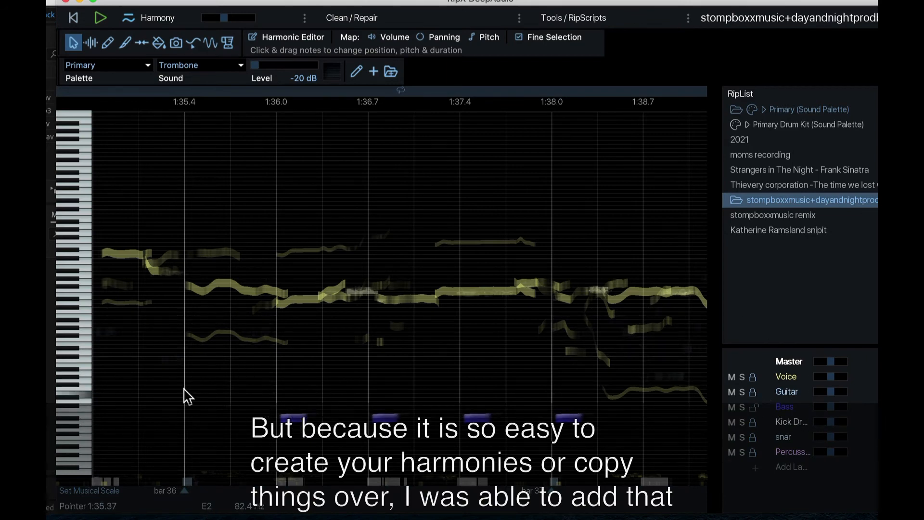
{"action": "key", "text": "space"}
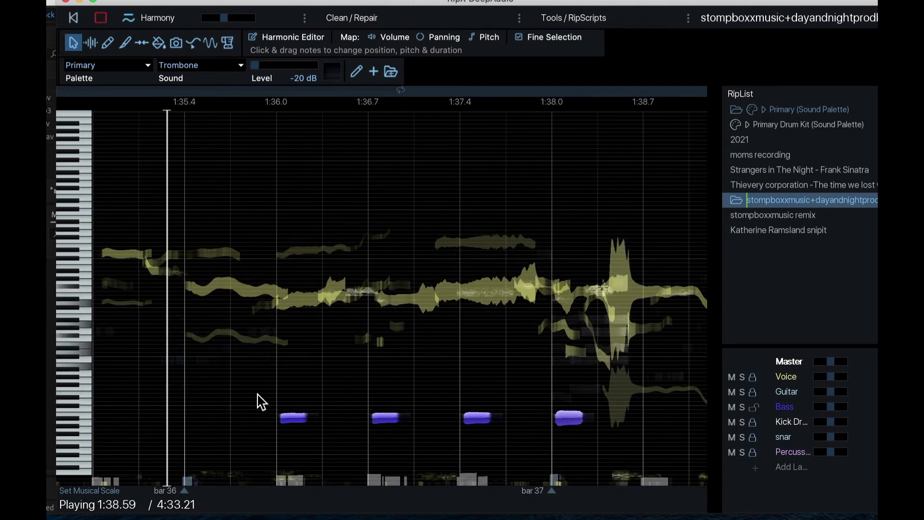
{"action": "key", "text": "space"}
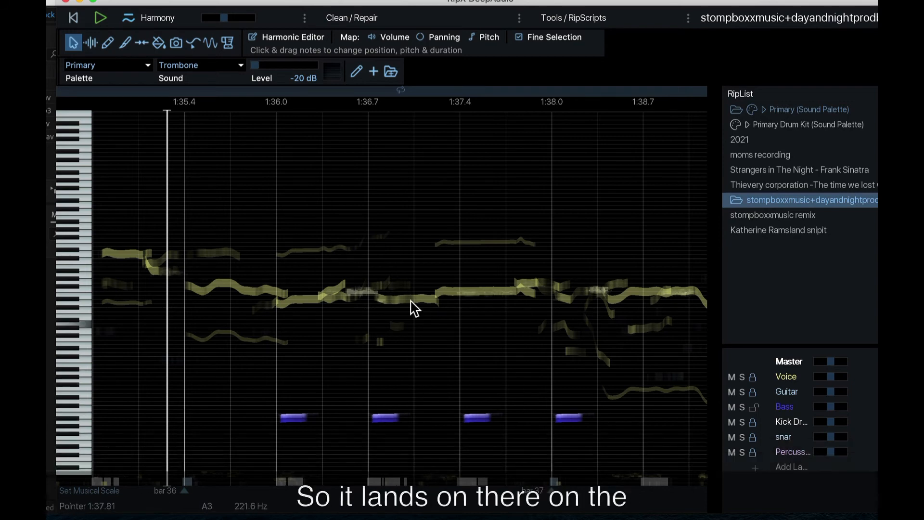
{"action": "key", "text": "space"}
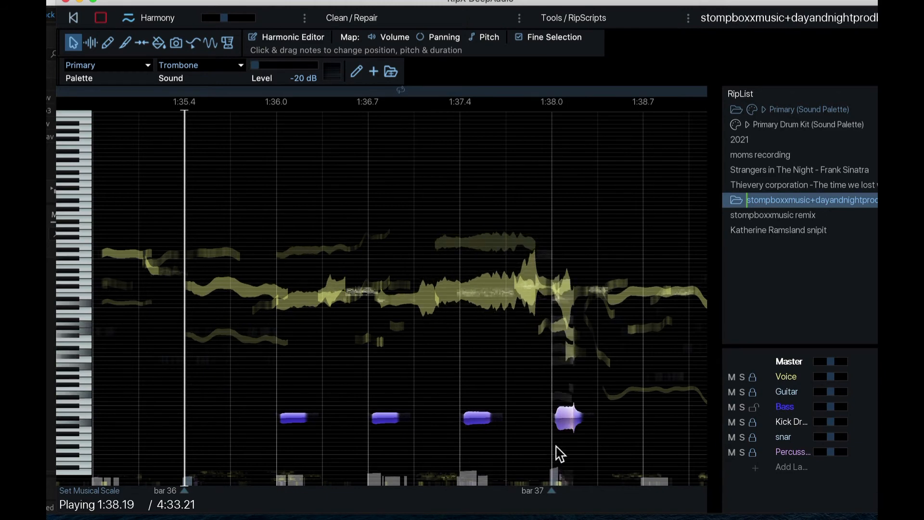
{"action": "key", "text": "space"}
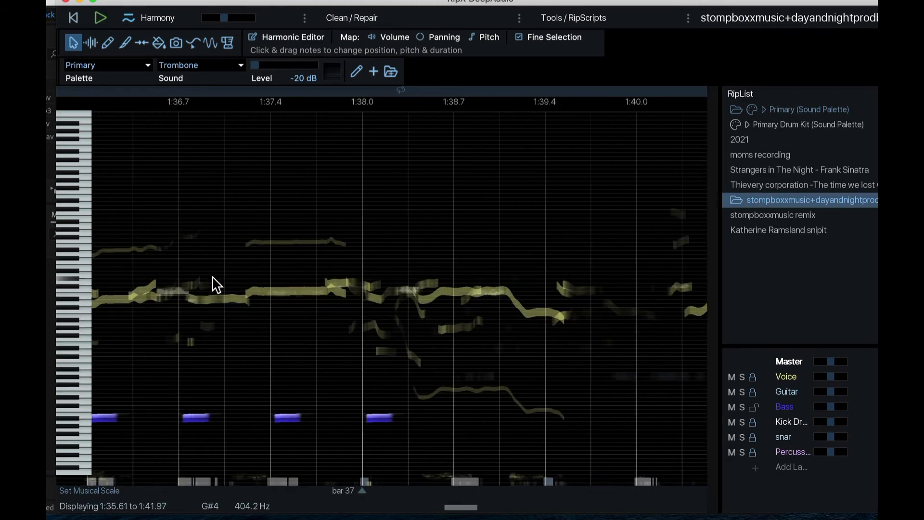
Paste copies of the Bass note into the gaps at about 1:36.4, 1:37.0 and 1:37.7
{"action": "scroll", "coordinate": [213, 278], "scroll_direction": "left", "scroll_amount": 2}
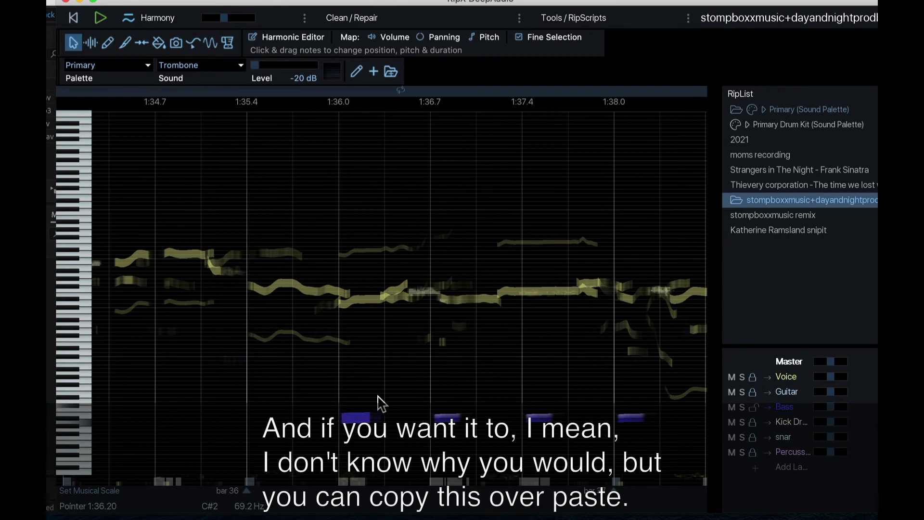
{"action": "key", "text": "super+v"}
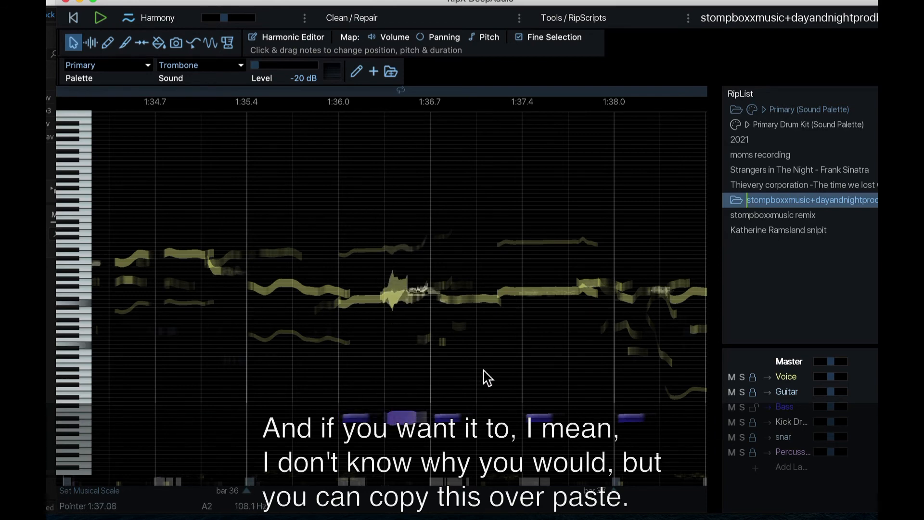
{"action": "left_click", "coordinate": [477, 369]}
{"action": "key", "text": "super+v"}
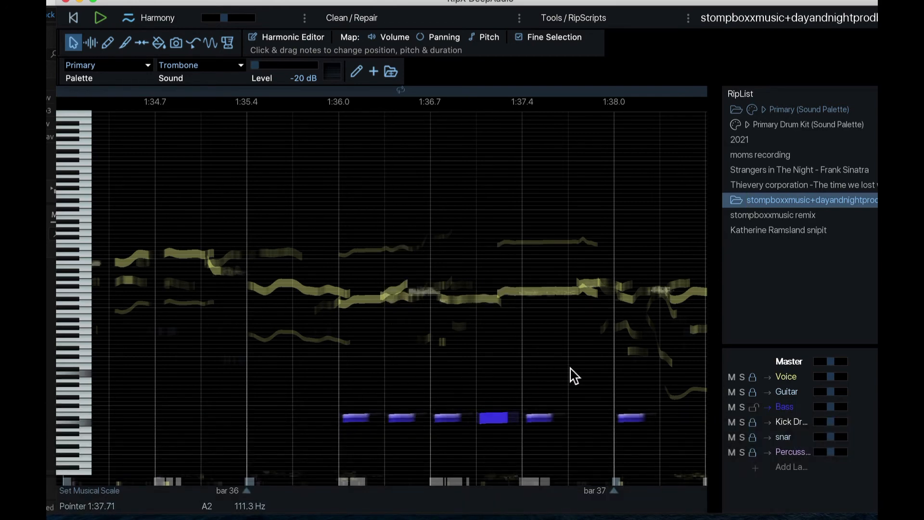
{"action": "key", "text": "super+v"}
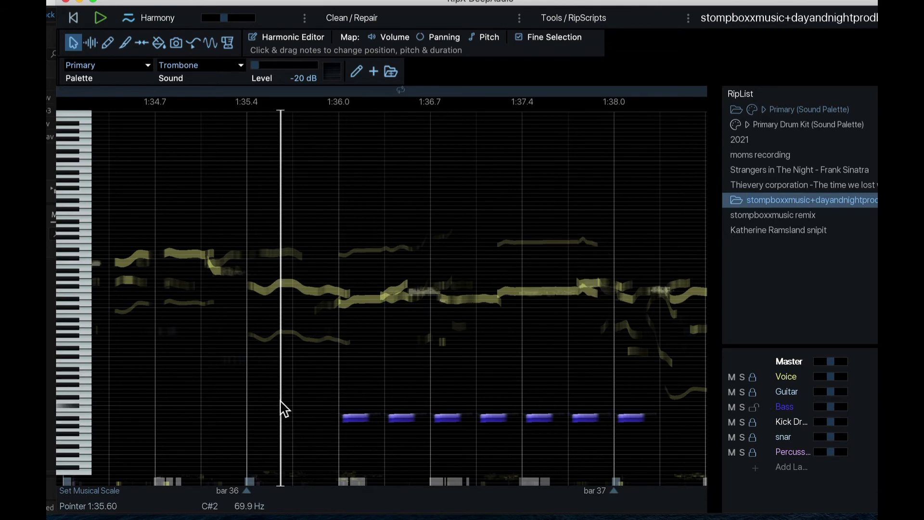
Play the passage with the added Bass notes from about 1:35.6 and stop after about 1:39.4
{"action": "key", "text": "space"}
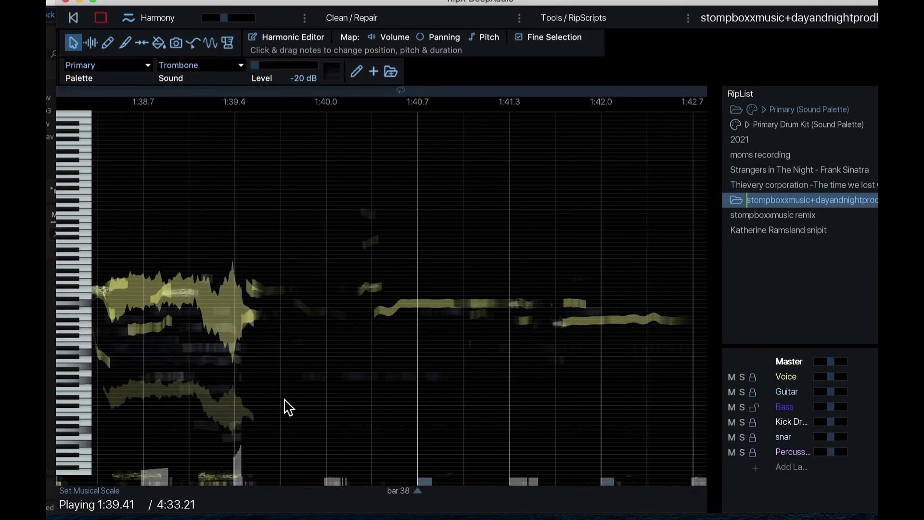
{"action": "key", "text": "space"}
{"action": "scroll", "coordinate": [282, 402], "scroll_direction": "down", "scroll_amount": 5}
{"action": "scroll", "coordinate": [282, 402], "scroll_direction": "left", "scroll_amount": 5}
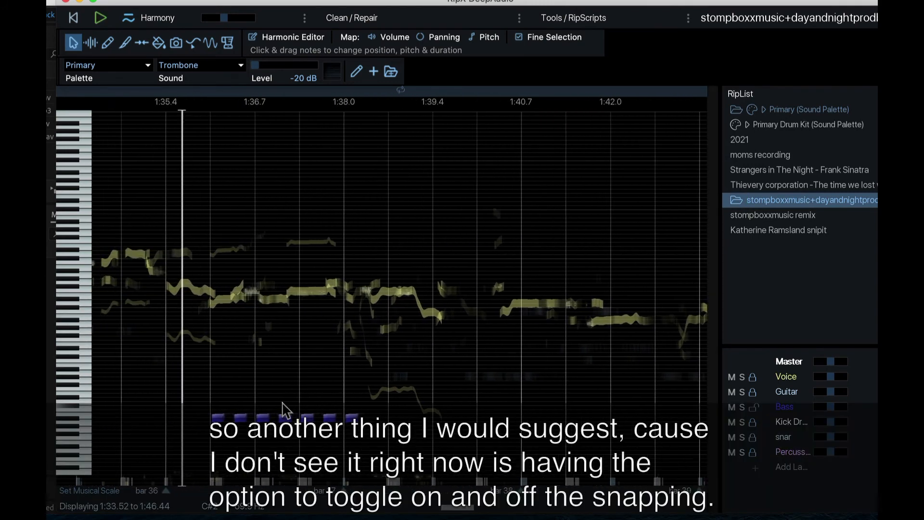
Try sliding the Bass note at about 1:36.7 slightly earlier and later in time to test the snapping
{"action": "scroll", "coordinate": [283, 408], "scroll_direction": "up", "scroll_amount": 5}
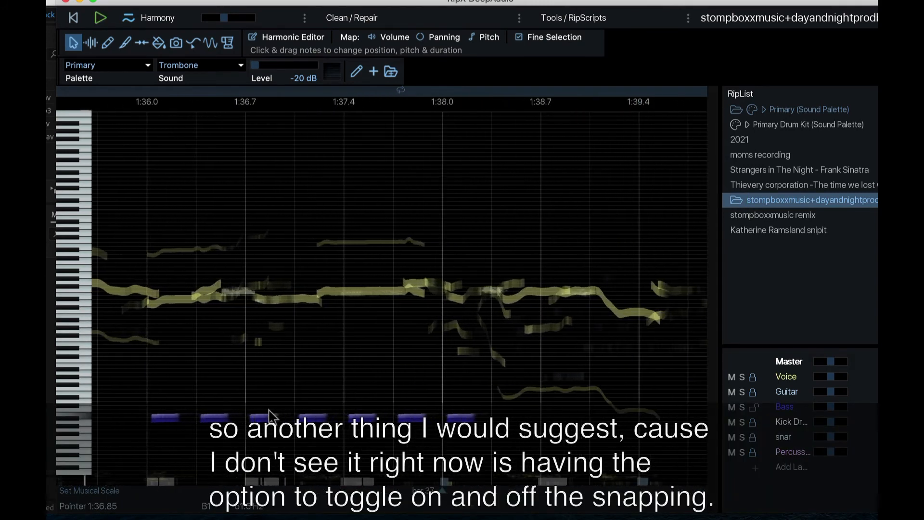
{"action": "scroll", "coordinate": [269, 413], "scroll_direction": "up", "scroll_amount": 4}
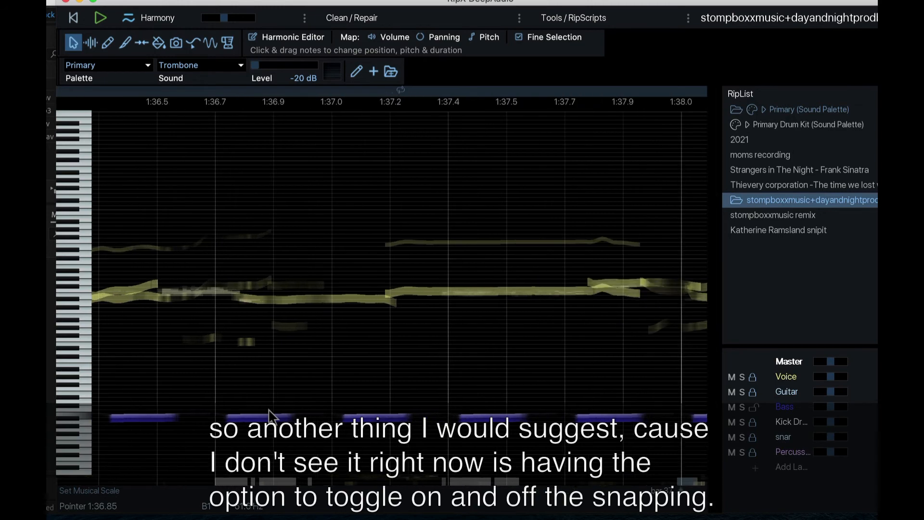
{"action": "scroll", "coordinate": [270, 412], "scroll_direction": "left", "scroll_amount": 3}
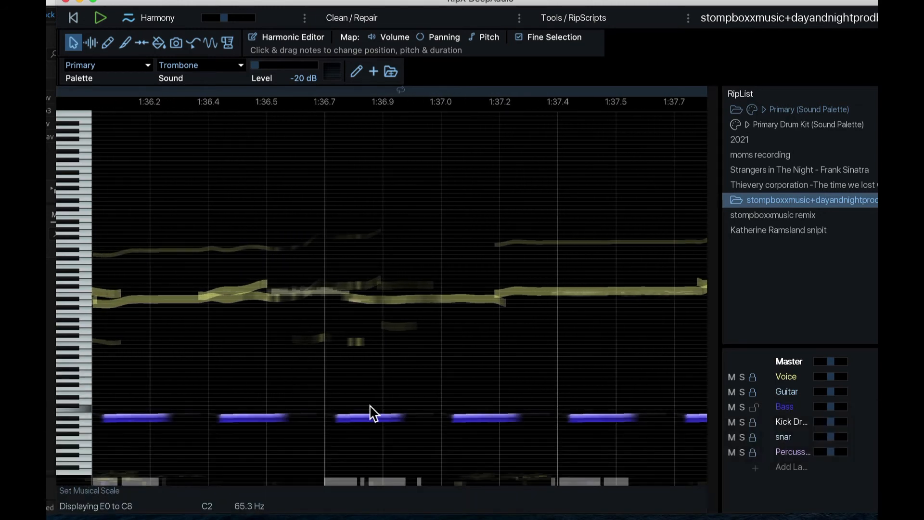
{"action": "scroll", "coordinate": [371, 413], "scroll_direction": "up", "scroll_amount": 3}
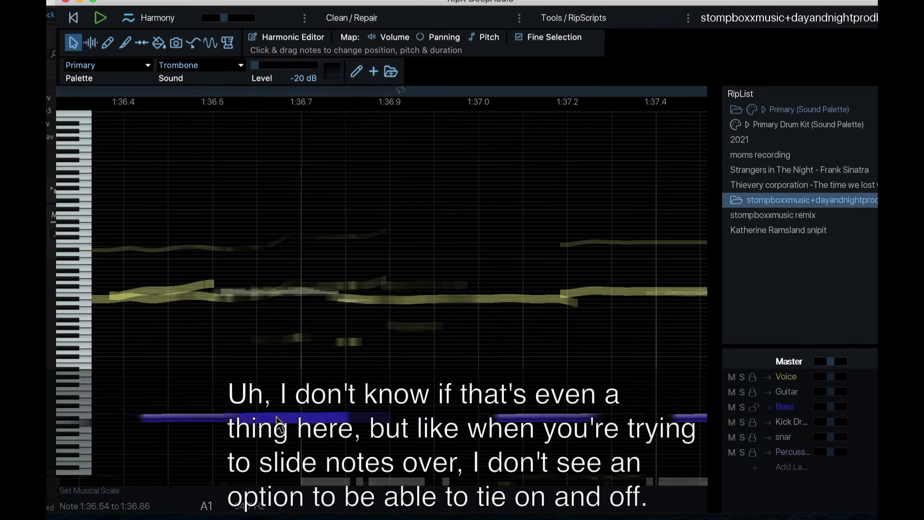
{"action": "left_click_drag", "start_coordinate": [278, 416], "coordinate": [340, 420]}
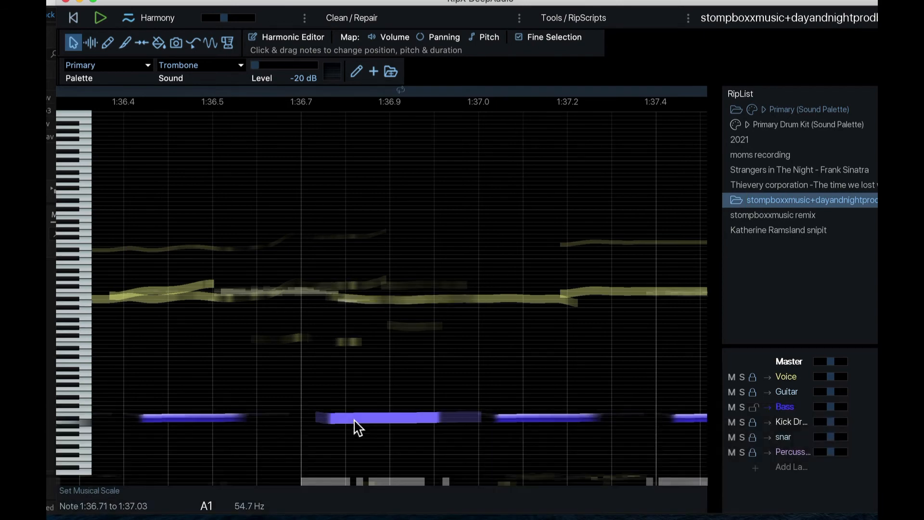
{"action": "left_click", "coordinate": [341, 428]}
{"action": "left_click_drag", "start_coordinate": [322, 426], "coordinate": [347, 421]}
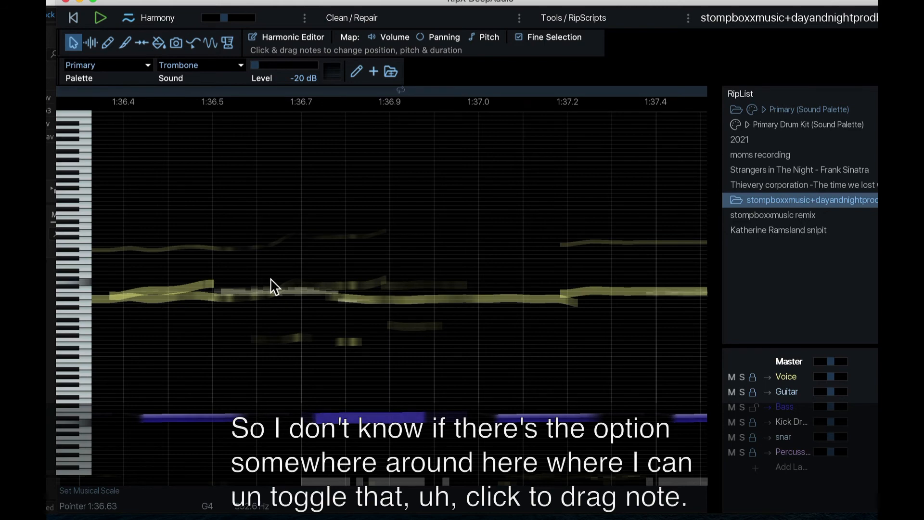
{"action": "scroll", "coordinate": [275, 288], "scroll_direction": "up", "scroll_amount": 3}
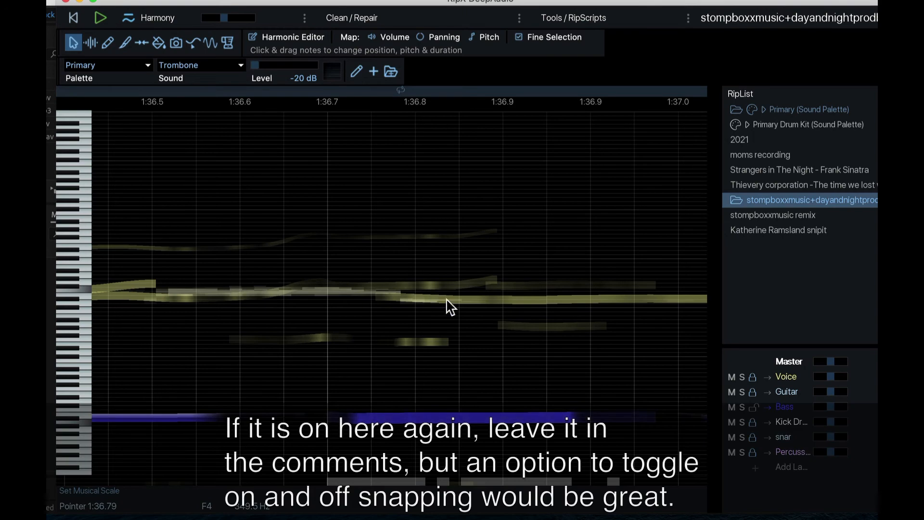
{"action": "scroll", "coordinate": [326, 412], "scroll_direction": "left", "scroll_amount": 3}
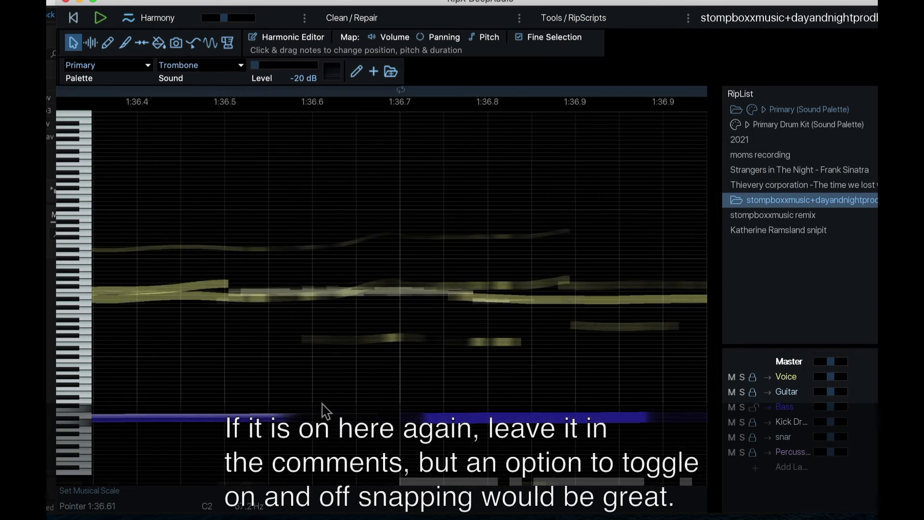
{"action": "scroll", "coordinate": [224, 401], "scroll_direction": "left", "scroll_amount": 5}
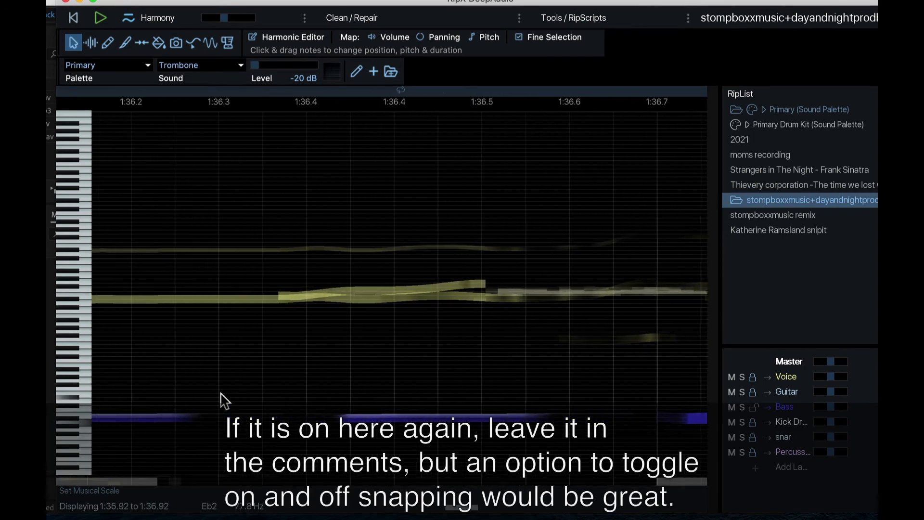
Play the song from about 1:50, through bar 42, and stop at about 1:54
{"action": "scroll", "coordinate": [298, 389], "scroll_direction": "down", "scroll_amount": 4}
{"action": "scroll", "coordinate": [295, 388], "scroll_direction": "down", "scroll_amount": 4}
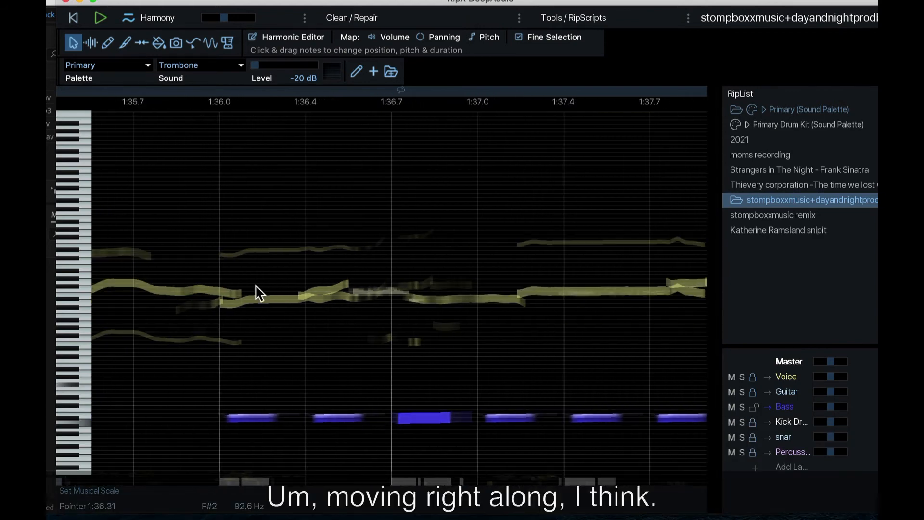
{"action": "scroll", "coordinate": [327, 241], "scroll_direction": "down", "scroll_amount": 10}
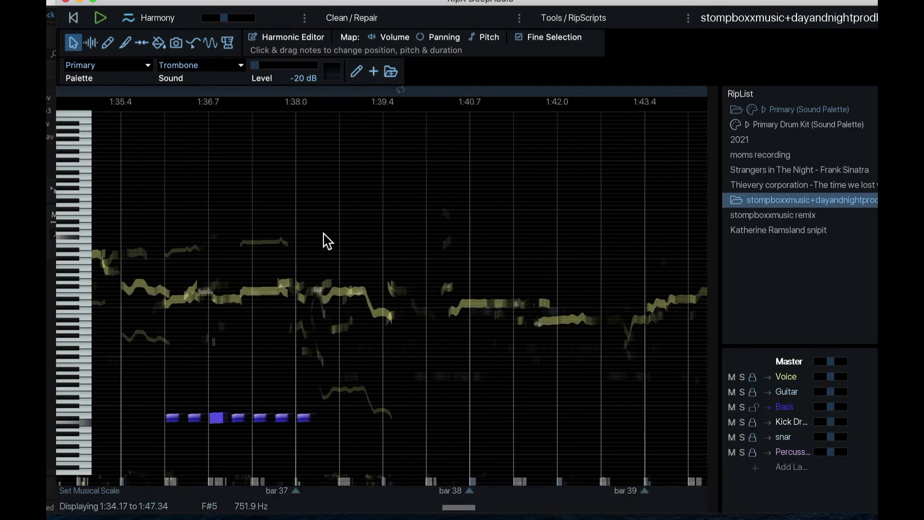
{"action": "scroll", "coordinate": [327, 241], "scroll_direction": "right", "scroll_amount": 5}
{"action": "key", "text": "space"}
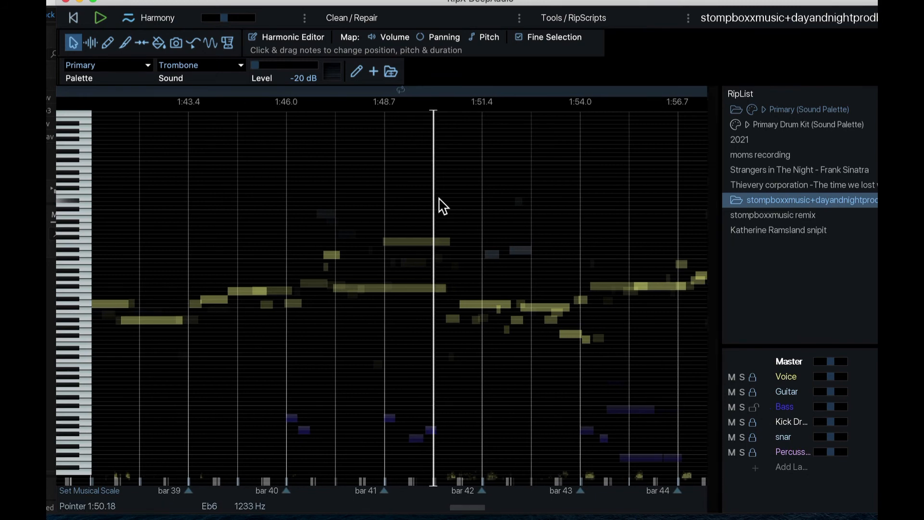
{"action": "scroll", "coordinate": [491, 262], "scroll_direction": "down", "scroll_amount": 5}
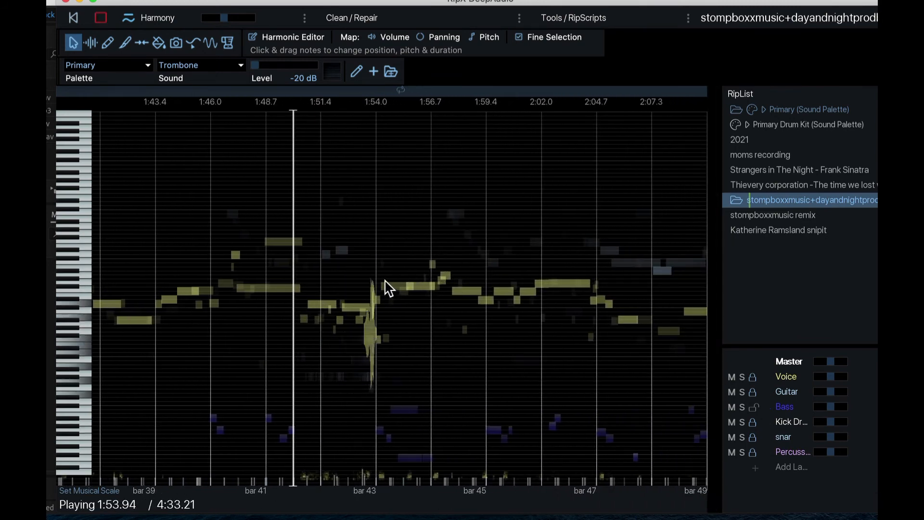
{"action": "key", "text": "space"}
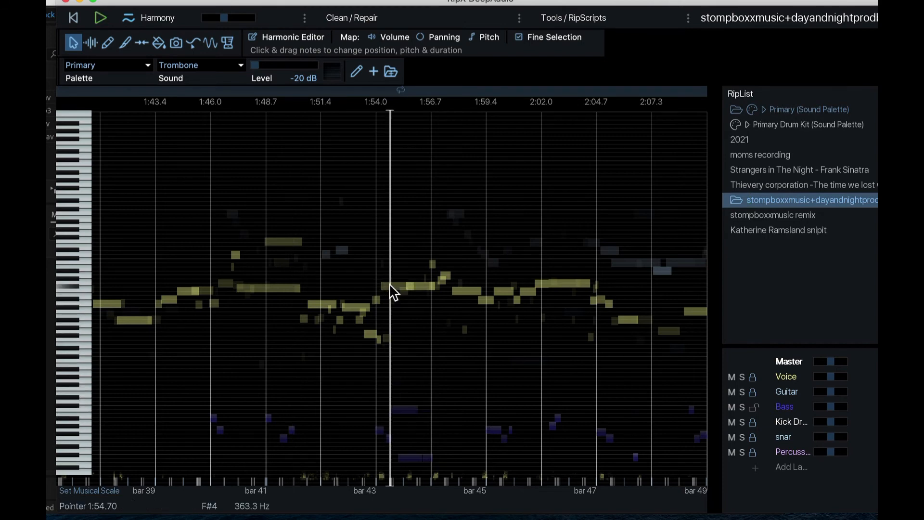
Unlock the Voice layer and select its long note starting at about 1:54.3
{"action": "scroll", "coordinate": [389, 285], "scroll_direction": "up", "scroll_amount": 5}
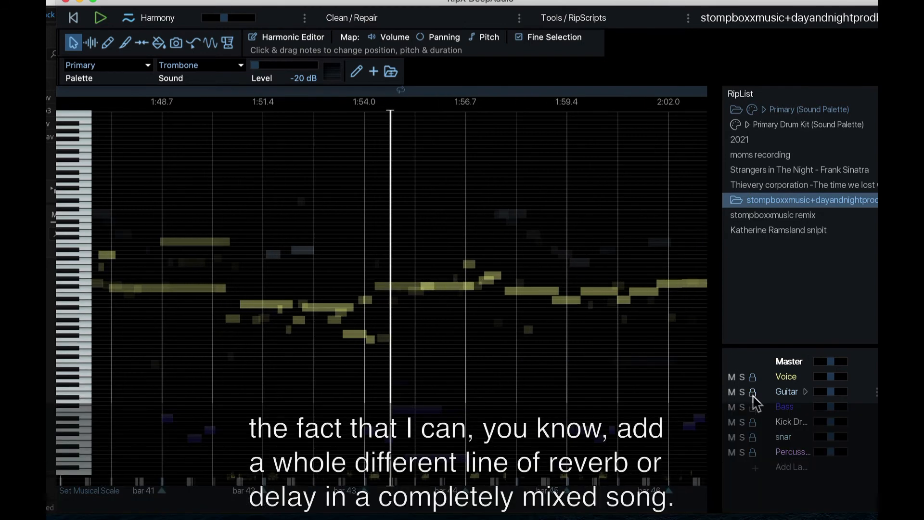
{"action": "left_click", "coordinate": [752, 376]}
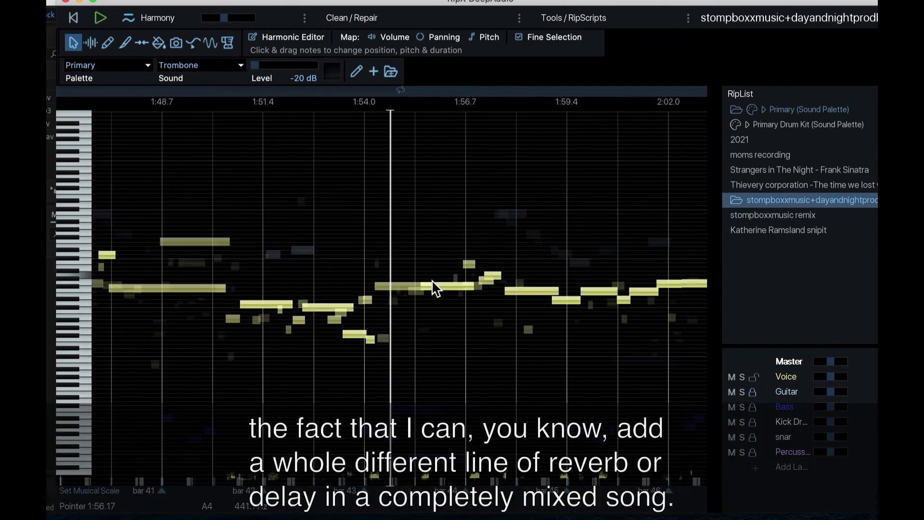
{"action": "scroll", "coordinate": [409, 292], "scroll_direction": "up", "scroll_amount": 10}
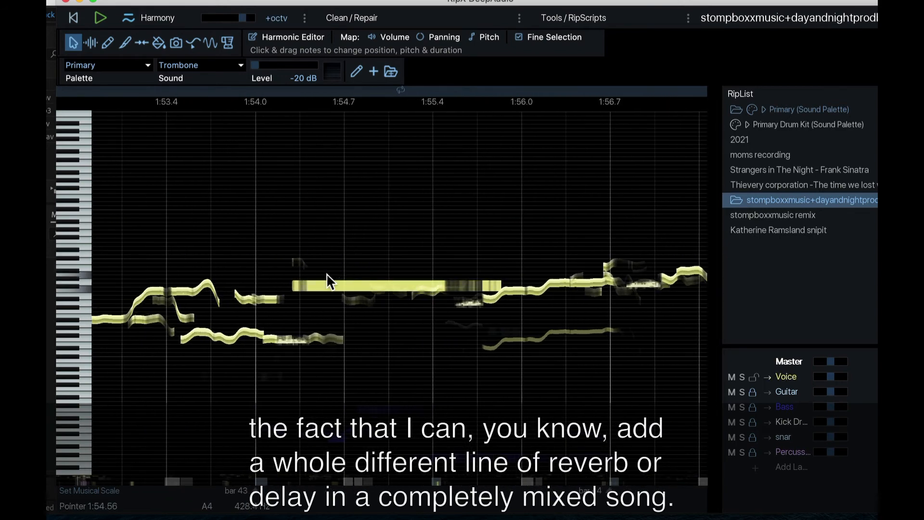
{"action": "scroll", "coordinate": [322, 275], "scroll_direction": "up", "scroll_amount": 6}
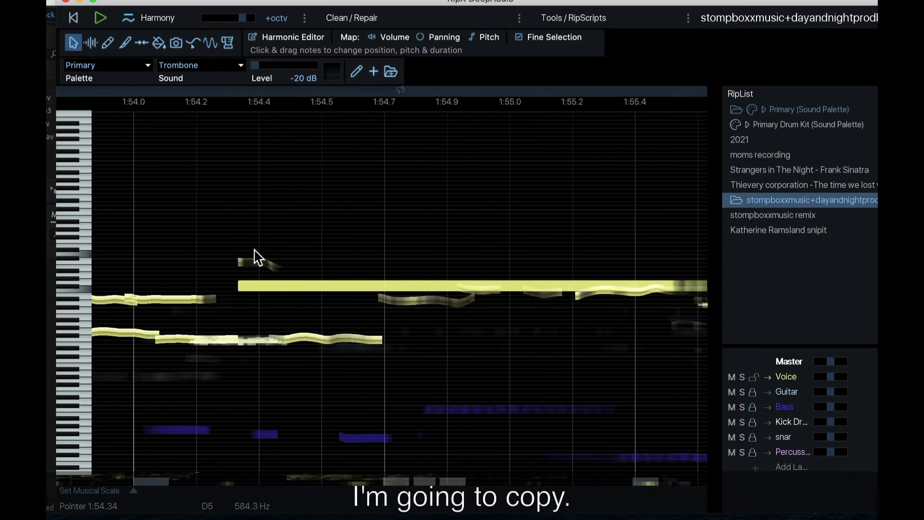
Select all notes of the Voice layer, and narrow the selection to the long F4 note from about 1:54.3 to 1:55.9
{"action": "left_click", "coordinate": [262, 284]}
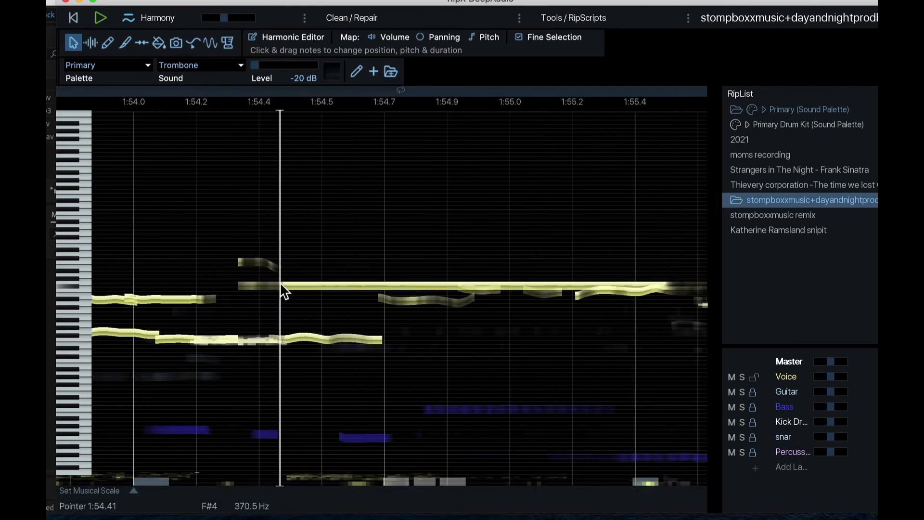
{"action": "left_click", "coordinate": [789, 382]}
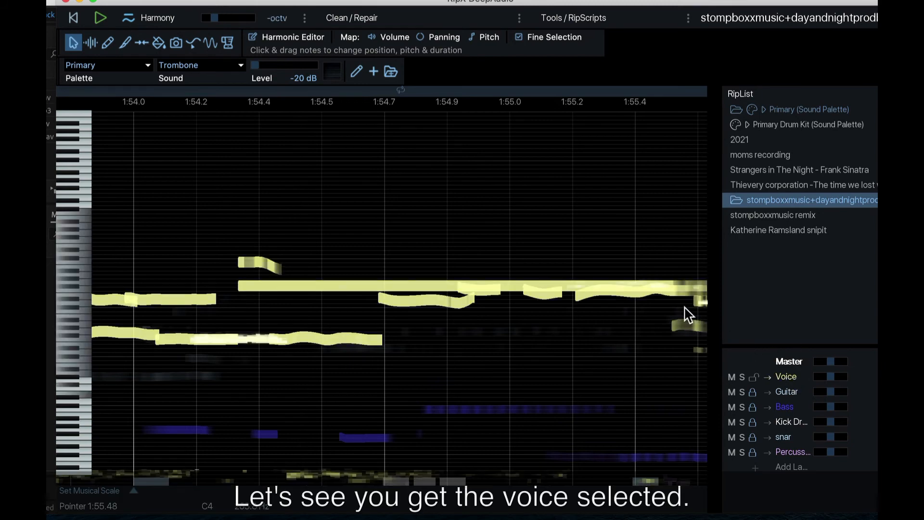
{"action": "left_click", "coordinate": [439, 281]}
{"action": "left_click", "coordinate": [436, 283]}
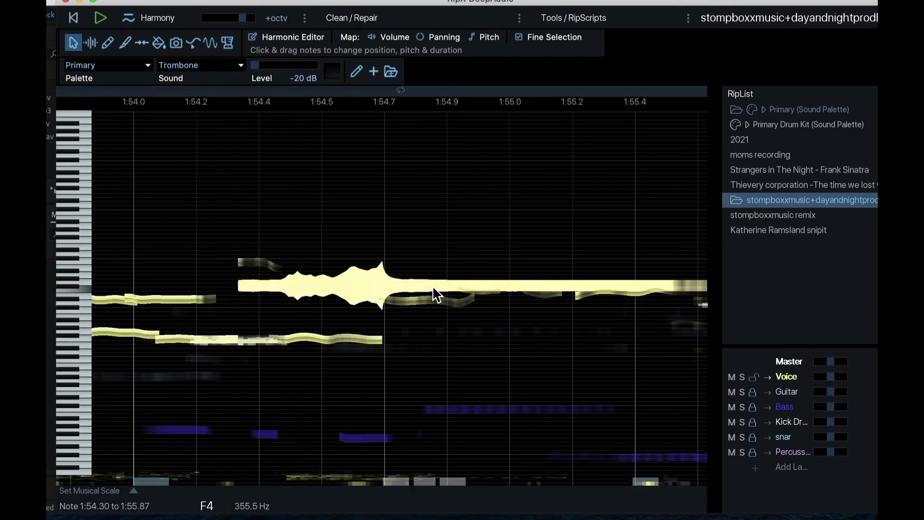
Try a harmony of +2 octaves on the selected F4 Voice note, reduce it to +1 octave and preview it
{"action": "left_click", "coordinate": [272, 17]}
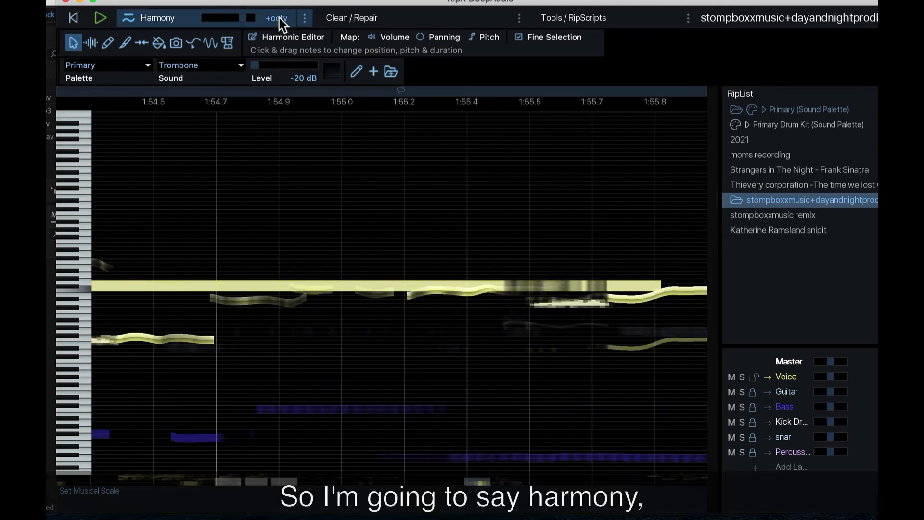
{"action": "left_click_drag", "start_coordinate": [242, 18], "coordinate": [250, 20]}
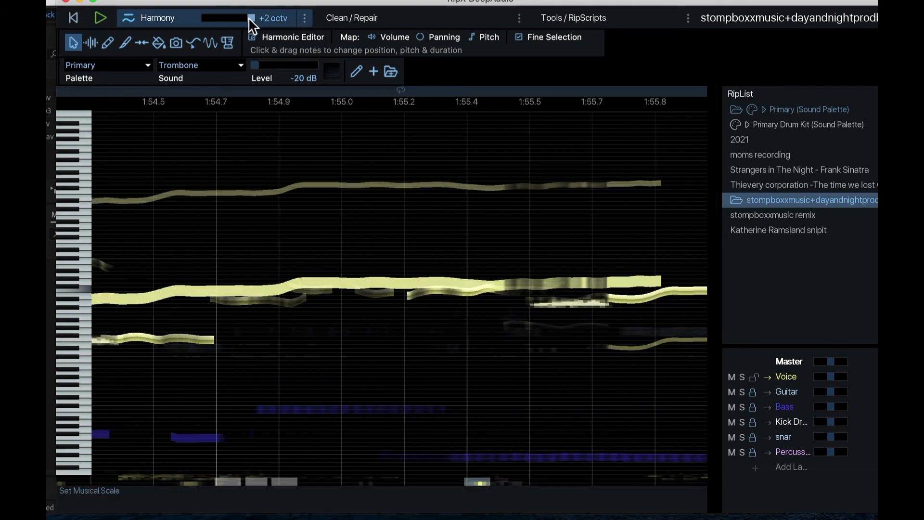
{"action": "key", "text": "space"}
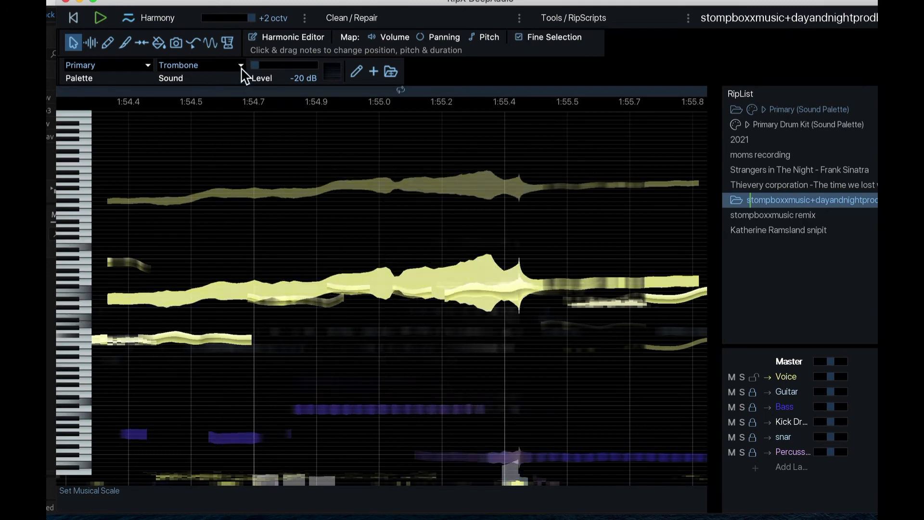
{"action": "key", "text": "space"}
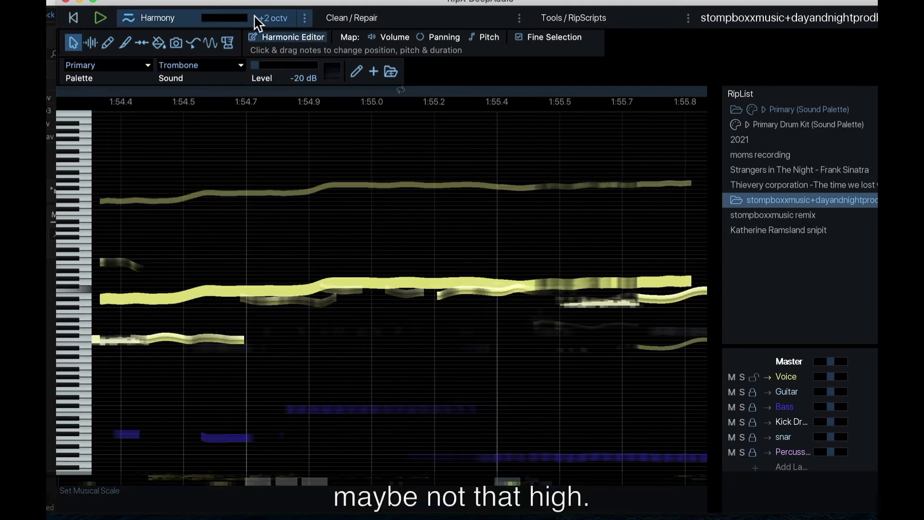
{"action": "left_click_drag", "start_coordinate": [250, 19], "coordinate": [241, 19]}
{"action": "key", "text": "space"}
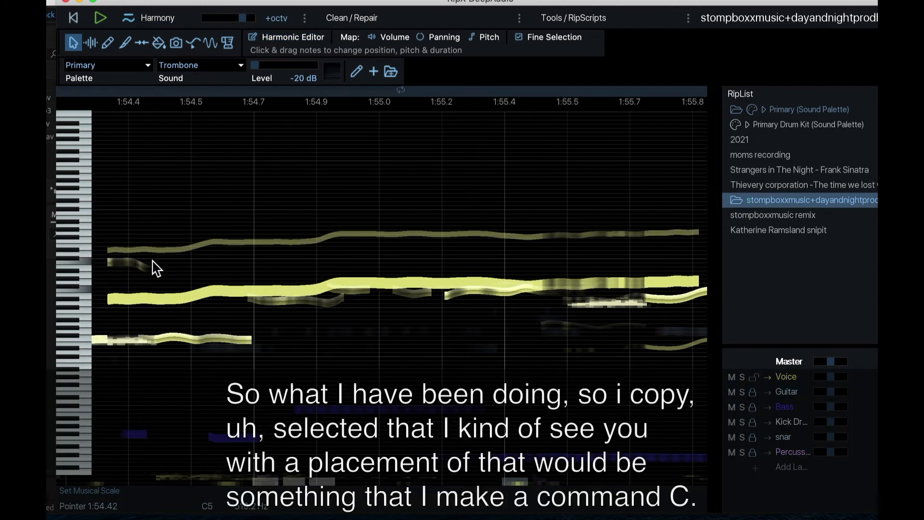
Paste a copy of the long F4 Voice note at about 1:54.3 and raise it one octave to F5
{"action": "scroll", "coordinate": [152, 261], "scroll_direction": "left", "scroll_amount": 4}
{"action": "scroll", "coordinate": [153, 261], "scroll_direction": "left", "scroll_amount": 3}
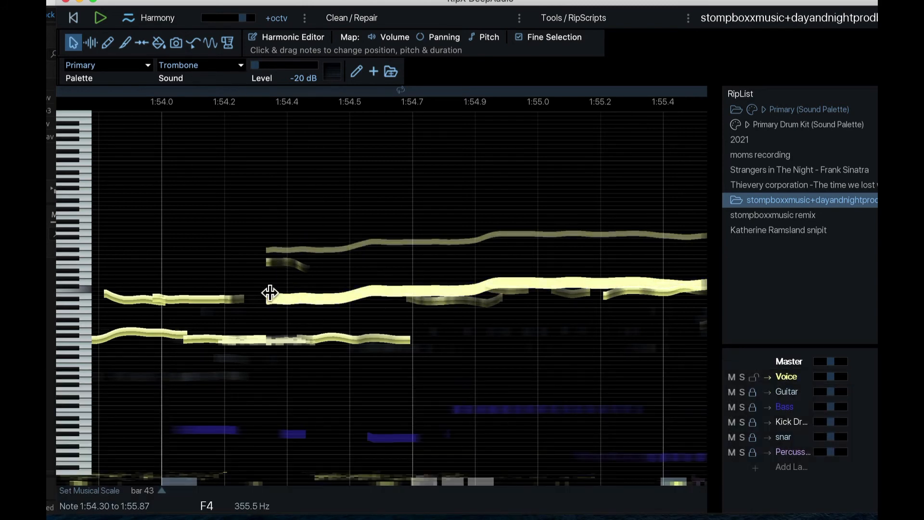
{"action": "left_click", "coordinate": [267, 290]}
{"action": "key", "text": "super+v"}
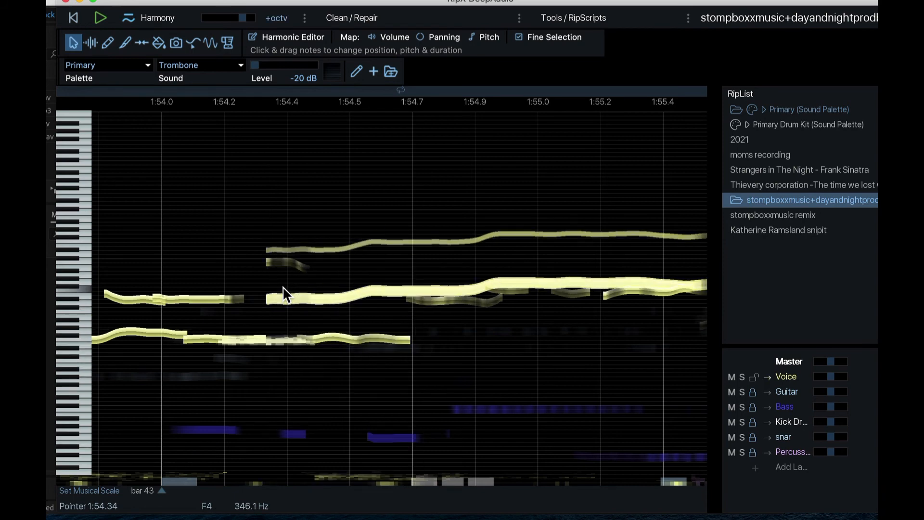
{"action": "left_click_drag", "start_coordinate": [292, 287], "coordinate": [291, 250]}
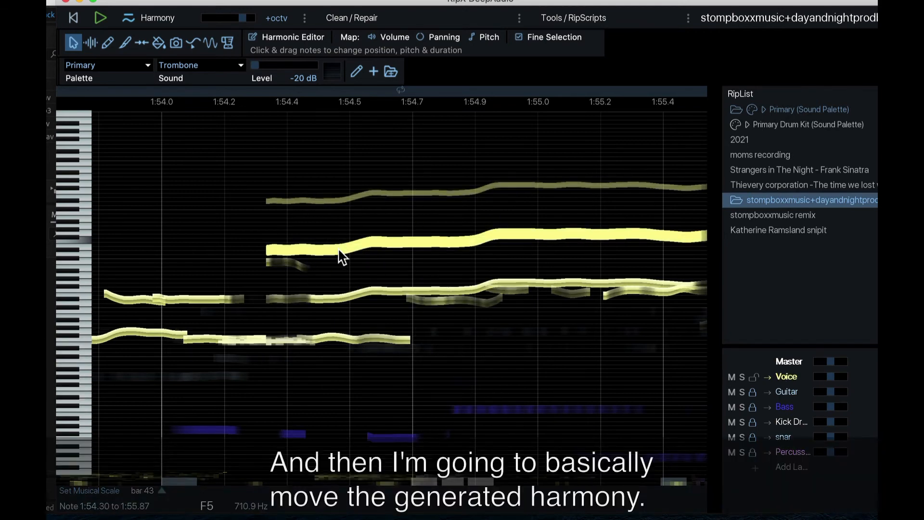
Remove the harmony effect from both the F5 copy and the original F4 Voice note
{"action": "left_click_drag", "start_coordinate": [243, 18], "coordinate": [228, 17]}
{"action": "scroll", "coordinate": [162, 250], "scroll_direction": "left", "scroll_amount": 2}
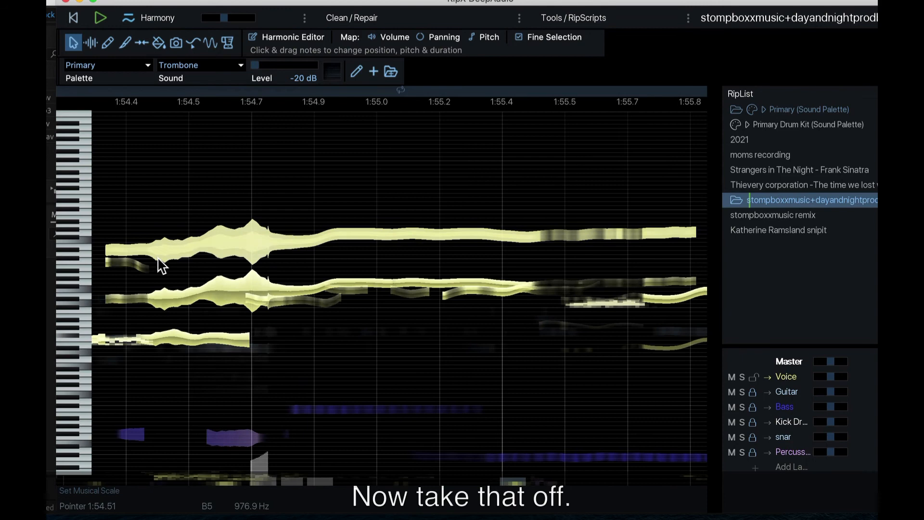
{"action": "left_click", "coordinate": [162, 294]}
{"action": "left_click_drag", "start_coordinate": [241, 19], "coordinate": [226, 18]}
{"action": "scroll", "coordinate": [212, 271], "scroll_direction": "left", "scroll_amount": 3}
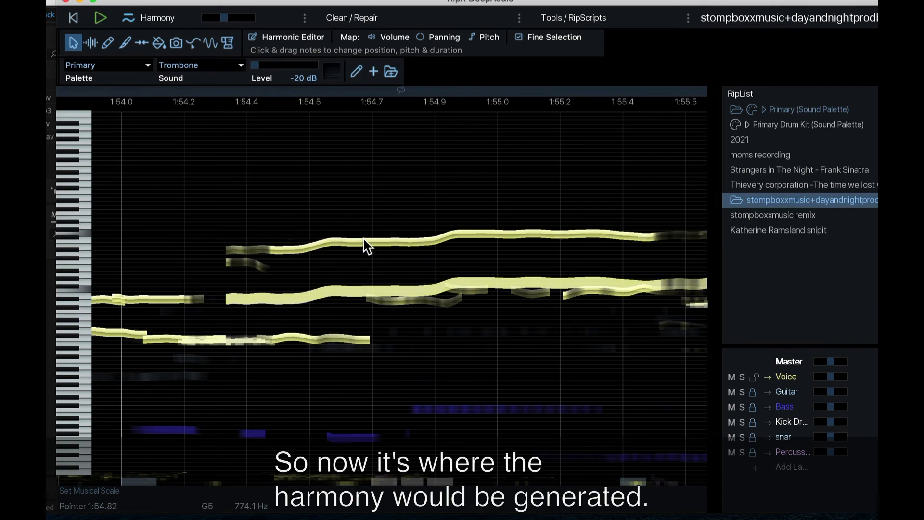
Play the Voice notes from about 1:54.2 to hear the octave-up copy with the original
{"action": "scroll", "coordinate": [366, 245], "scroll_direction": "down", "scroll_amount": 3}
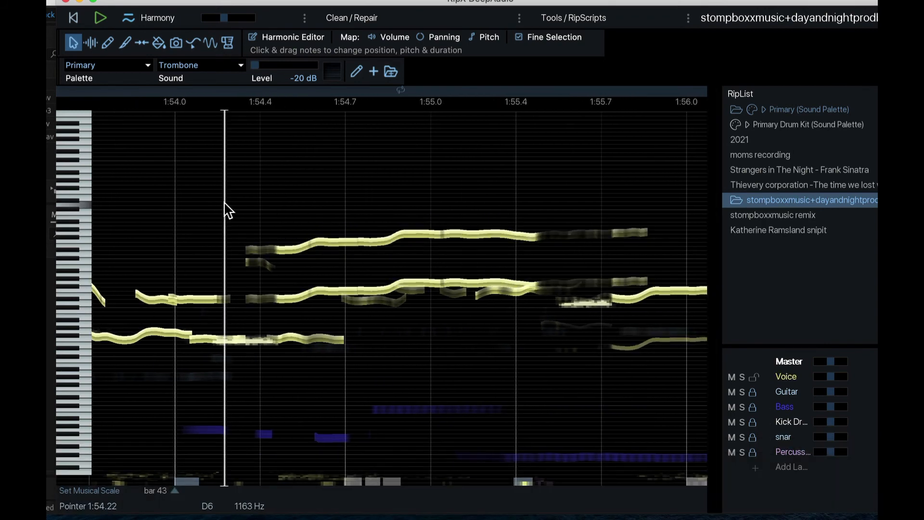
{"action": "key", "text": "space"}
{"action": "key", "text": "space"}
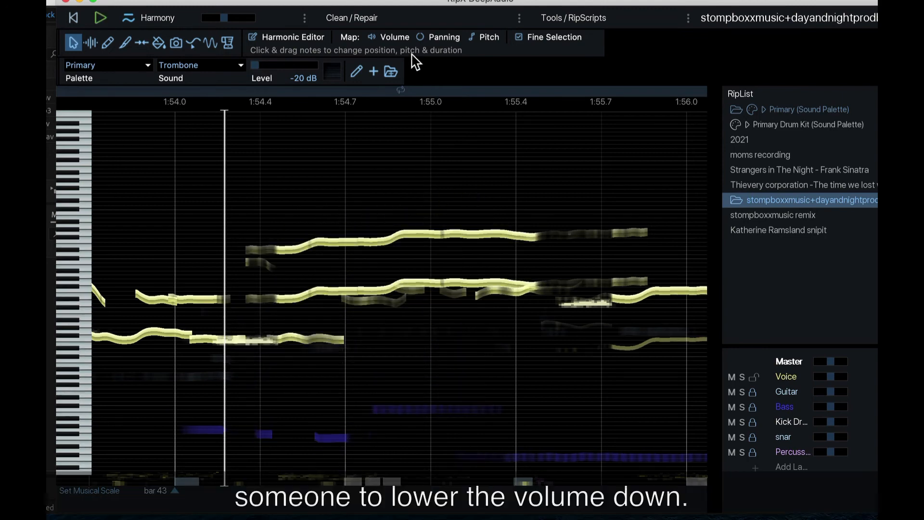
Try to apply the custom reduced-volume mapping in the Volume Mapper, close it and replay from about 1:54.2
{"action": "left_click", "coordinate": [393, 37]}
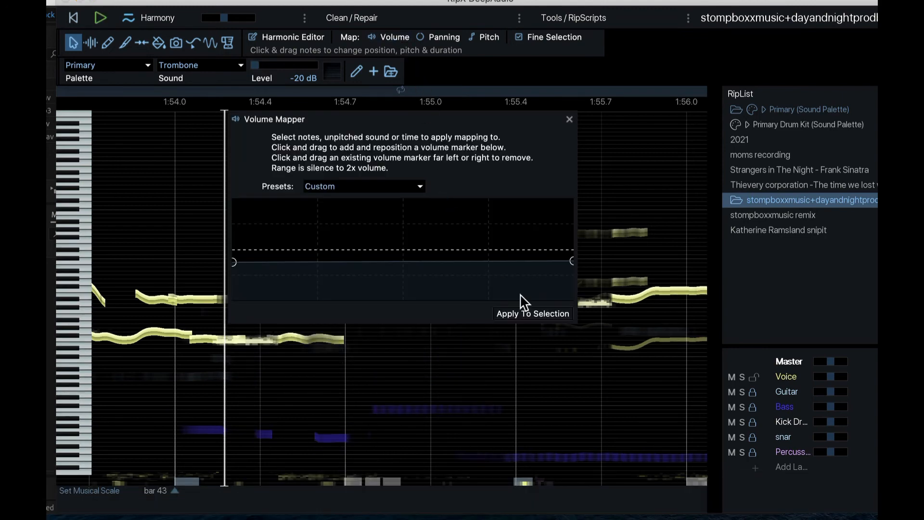
{"action": "left_click_drag", "start_coordinate": [563, 119], "coordinate": [721, 83]}
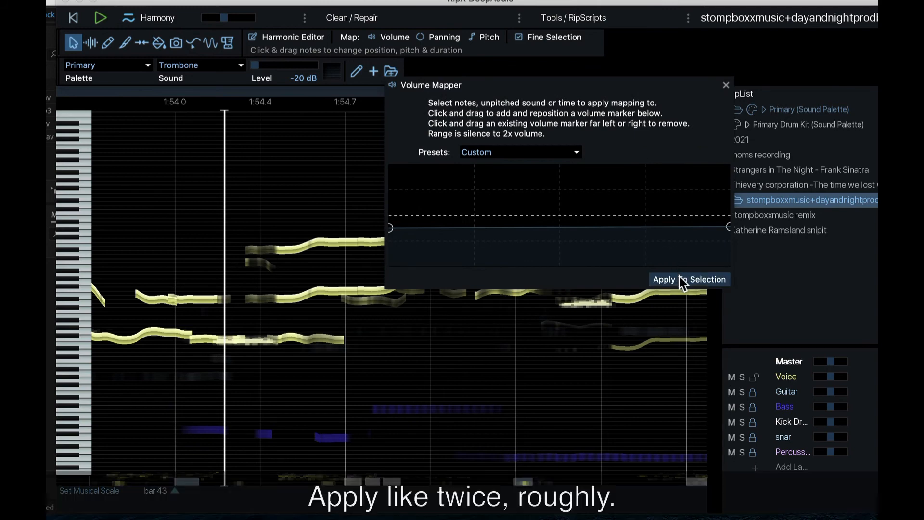
{"action": "left_click", "coordinate": [681, 279]}
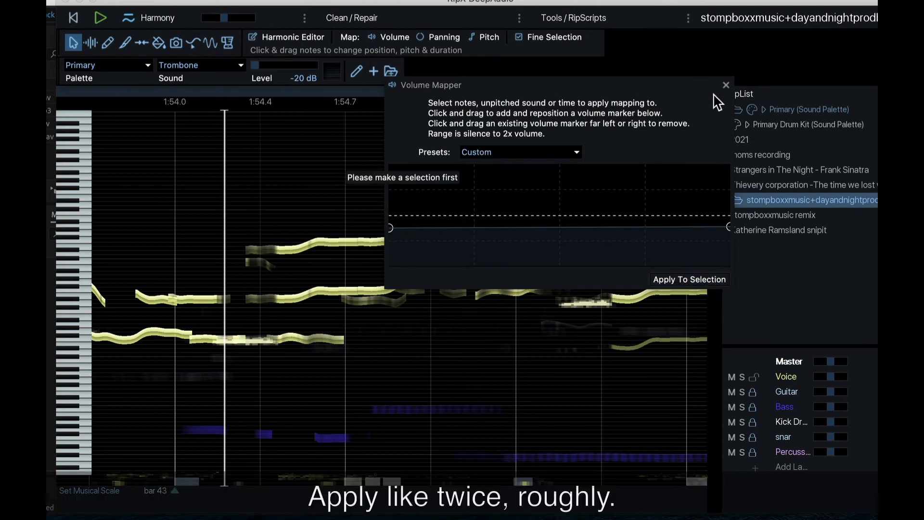
{"action": "left_click", "coordinate": [725, 85]}
{"action": "key", "text": "space"}
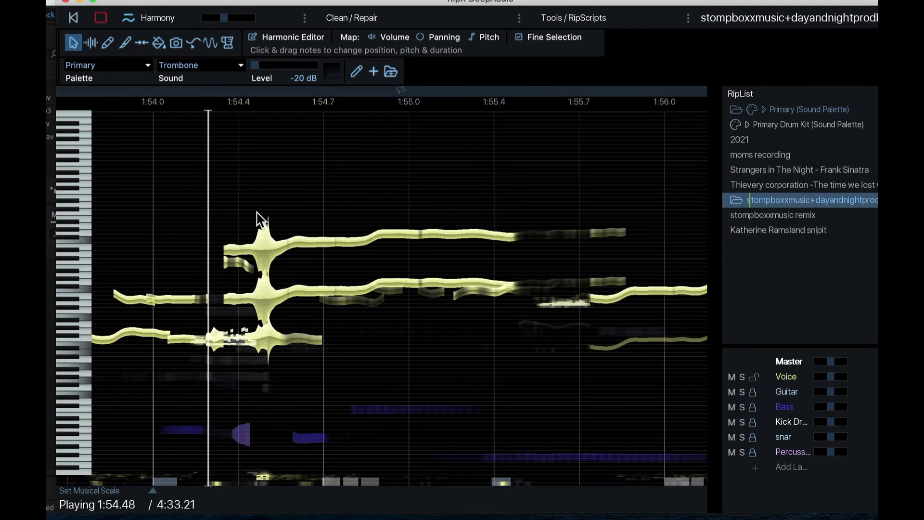
{"action": "key", "text": "space"}
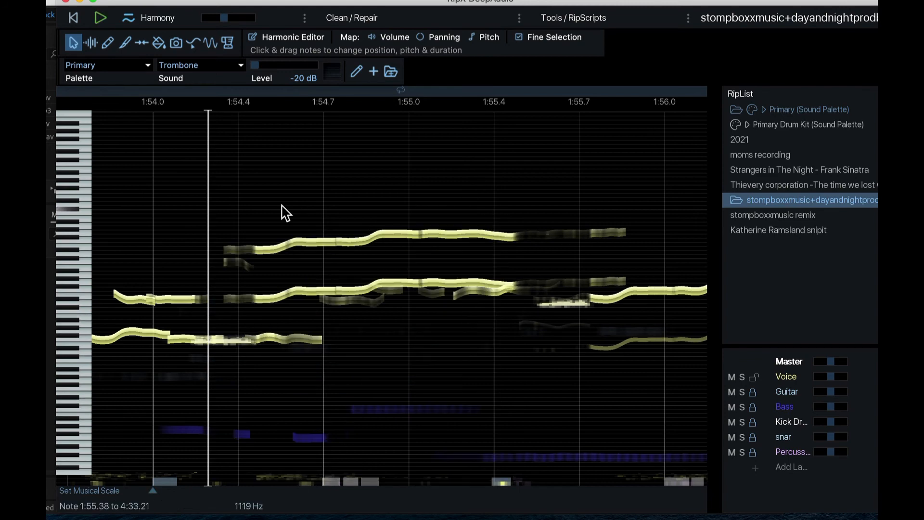
Select the F5 Voice copy and add a 1/4 Delay effect to it
{"action": "left_click", "coordinate": [297, 15]}
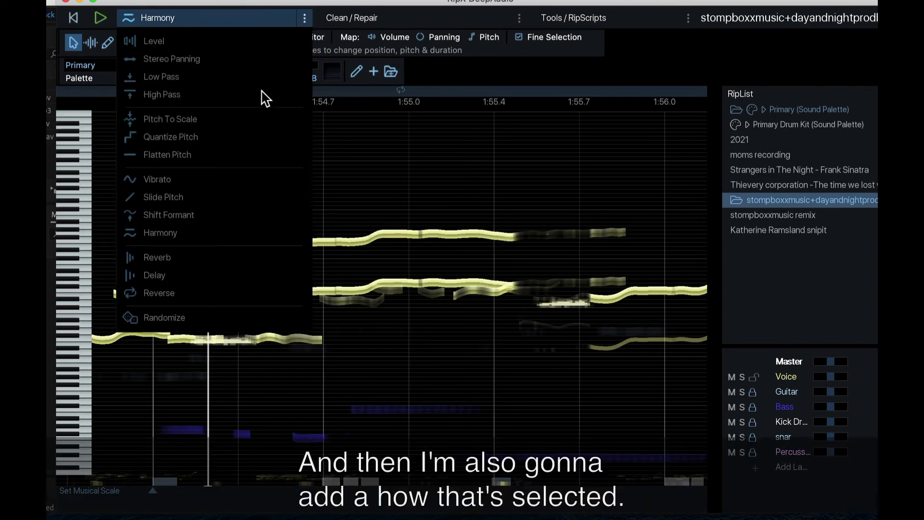
{"action": "left_click", "coordinate": [375, 232]}
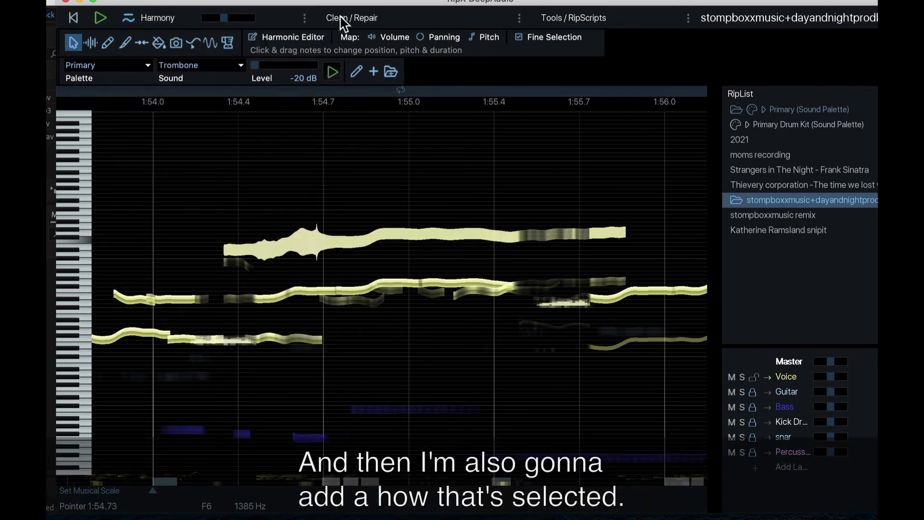
{"action": "left_click", "coordinate": [303, 19]}
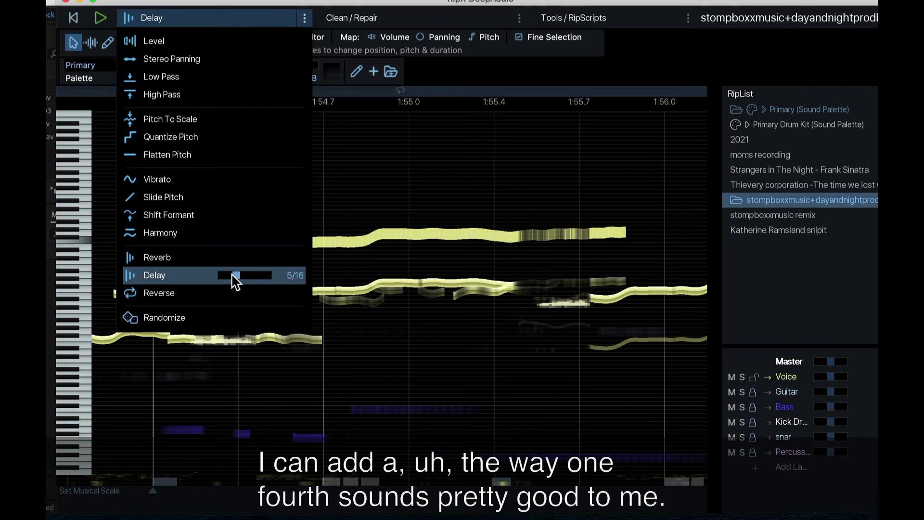
{"action": "key", "text": "space"}
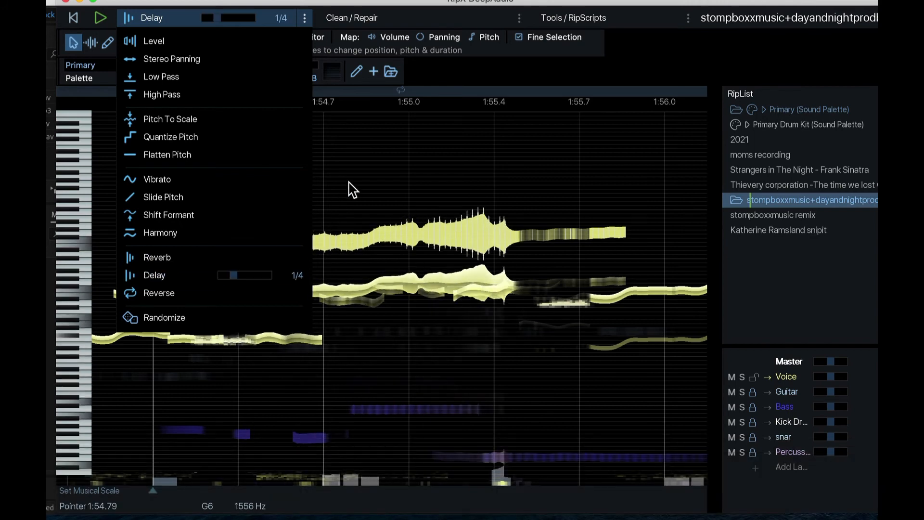
{"action": "left_click", "coordinate": [349, 188]}
Play the song from about 1:54.4 to hear the delayed F5 copy, and stop after bar 43
{"action": "left_click", "coordinate": [240, 198]}
{"action": "key", "text": "space"}
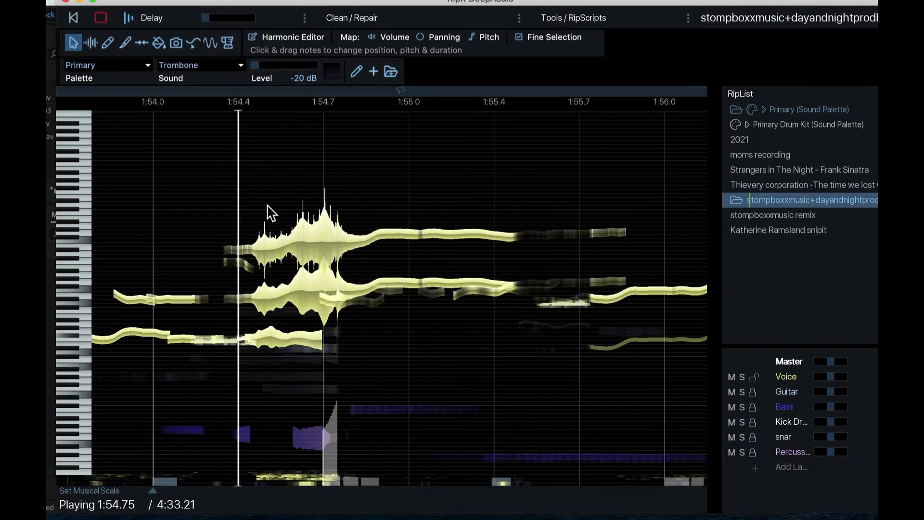
{"action": "key", "text": "space"}
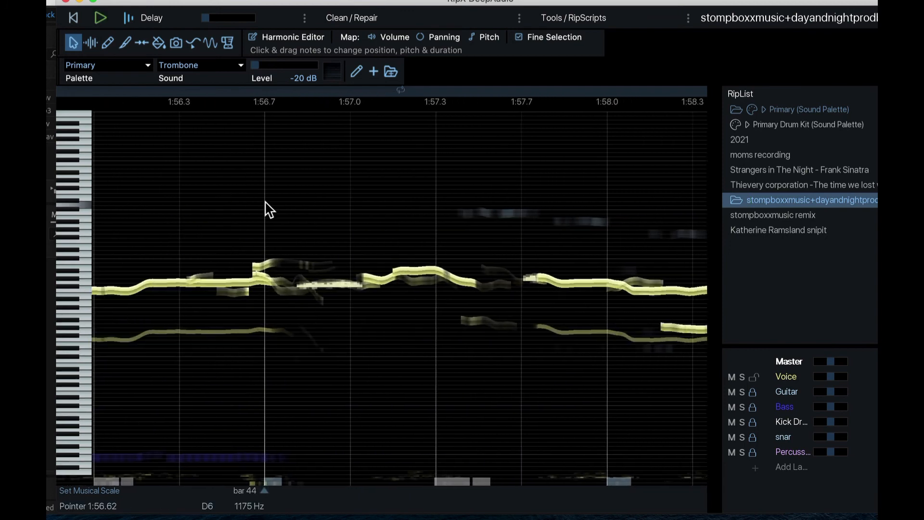
Pan the F5 Voice copy with the Panning Mapper's Center Right 22.5° preset, and preview it from about 1:54.3
{"action": "scroll", "coordinate": [302, 214], "scroll_direction": "left", "scroll_amount": 5}
{"action": "left_click", "coordinate": [289, 247]}
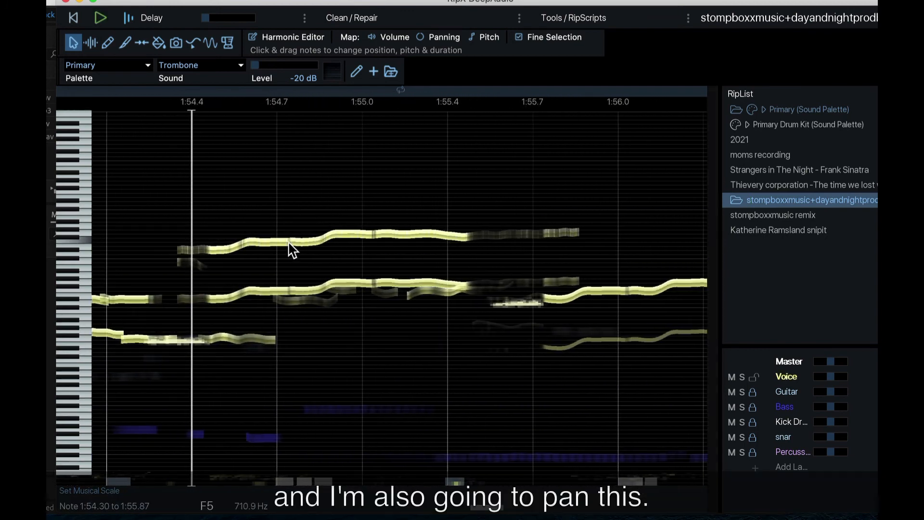
{"action": "left_click", "coordinate": [440, 42]}
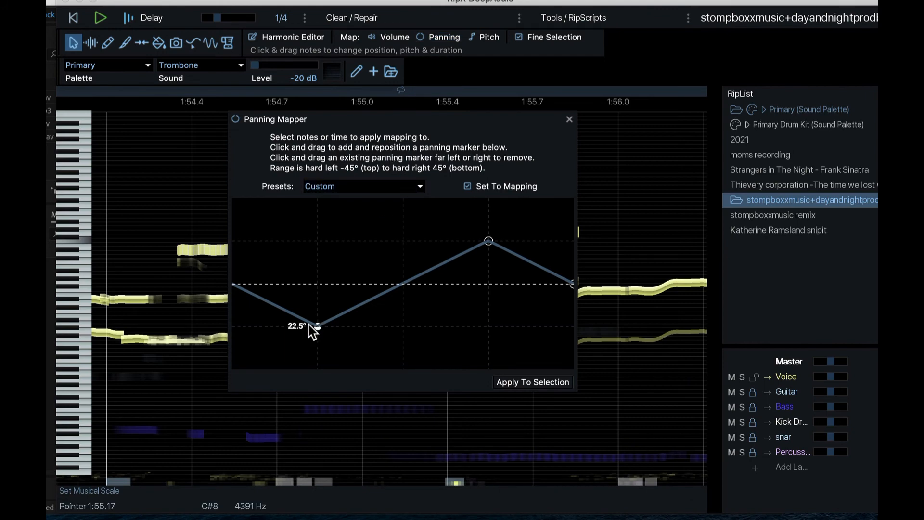
{"action": "left_click_drag", "start_coordinate": [308, 324], "coordinate": [169, 315]}
{"action": "left_click_drag", "start_coordinate": [494, 242], "coordinate": [615, 241]}
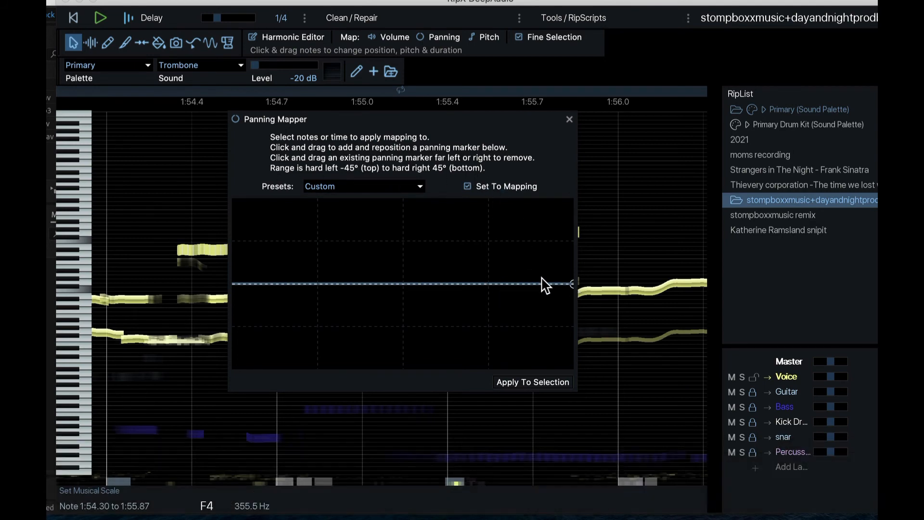
{"action": "left_click", "coordinate": [421, 187]}
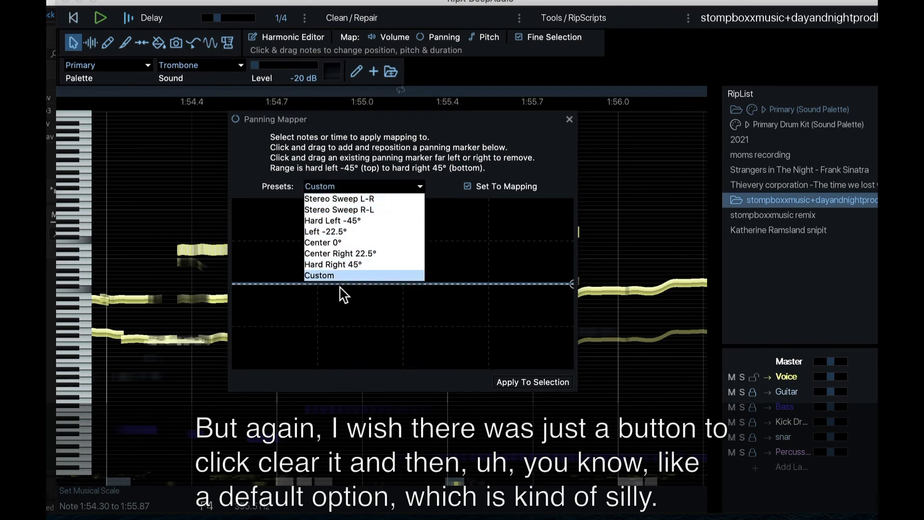
{"action": "left_click", "coordinate": [349, 250]}
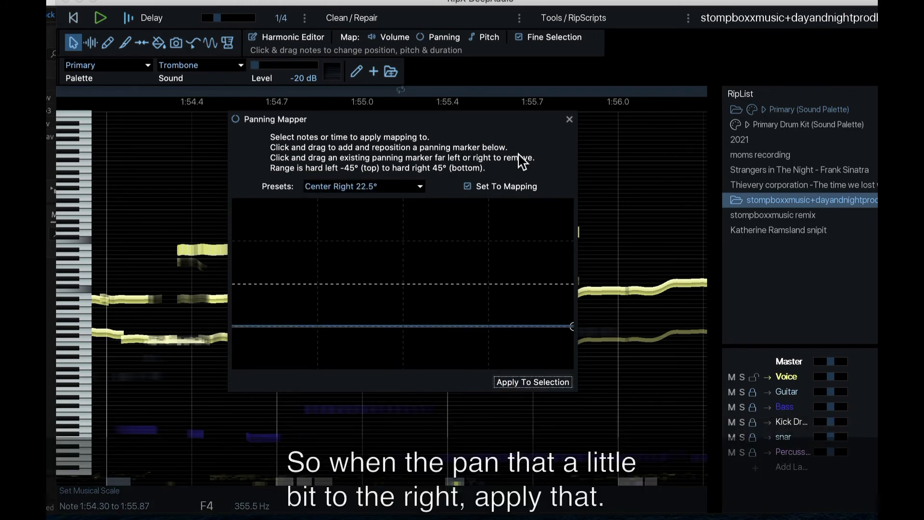
{"action": "left_click", "coordinate": [570, 120]}
{"action": "key", "text": "space"}
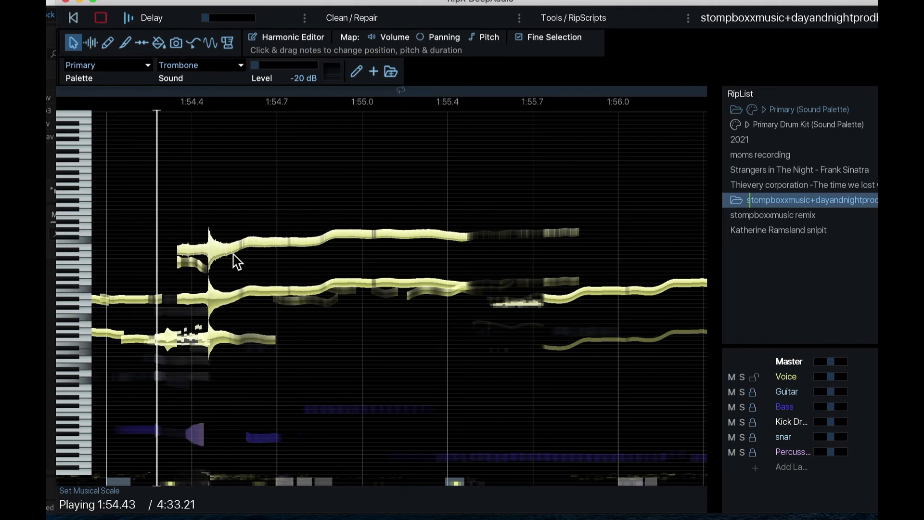
{"action": "key", "text": "space"}
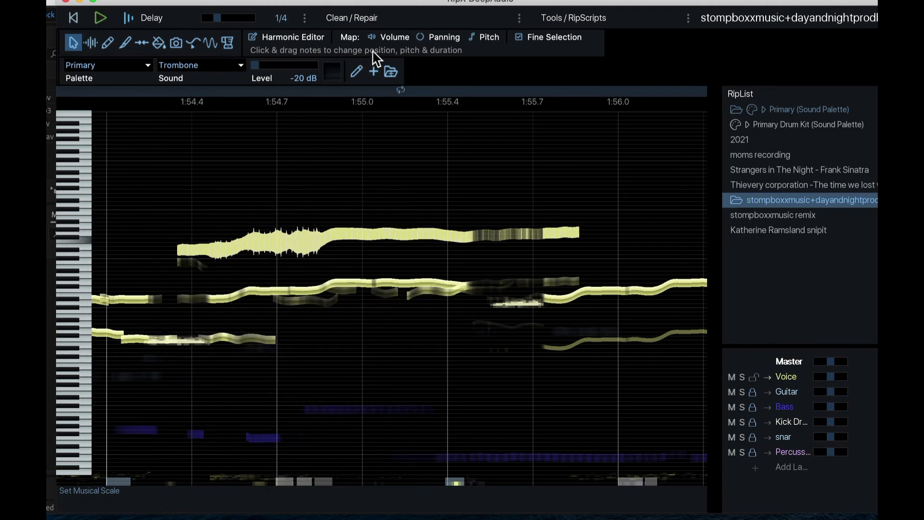
Lower the F5 Voice copy's volume by applying the custom reduced-volume mapping, and close the Volume Mapper
{"action": "left_click", "coordinate": [391, 39]}
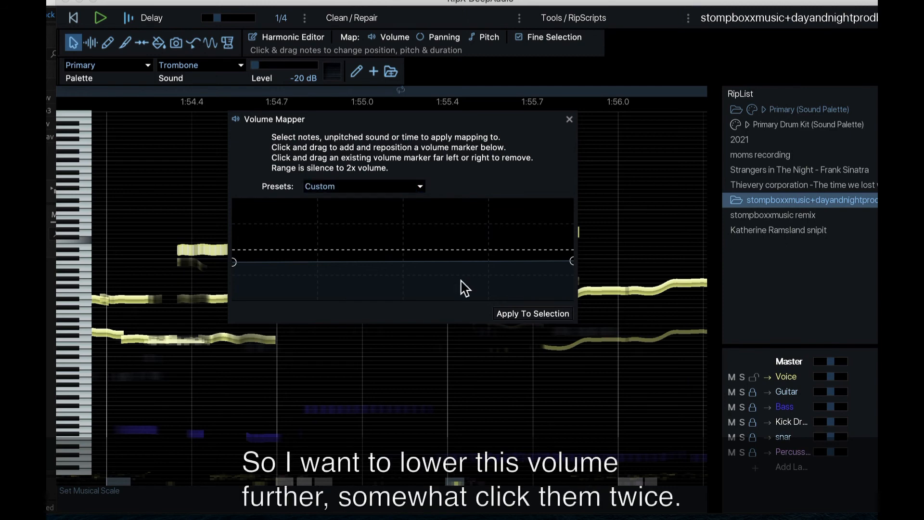
{"action": "left_click", "coordinate": [515, 315]}
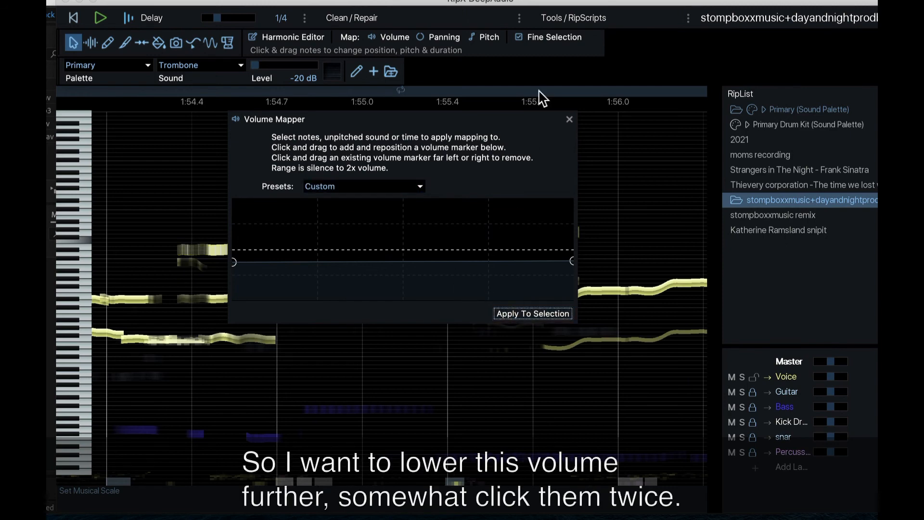
{"action": "left_click", "coordinate": [567, 120]}
Play the song from about 1:54.6 to check the quieter F5 copy, and return the view to bar 43
{"action": "left_click", "coordinate": [243, 196]}
{"action": "key", "text": "space"}
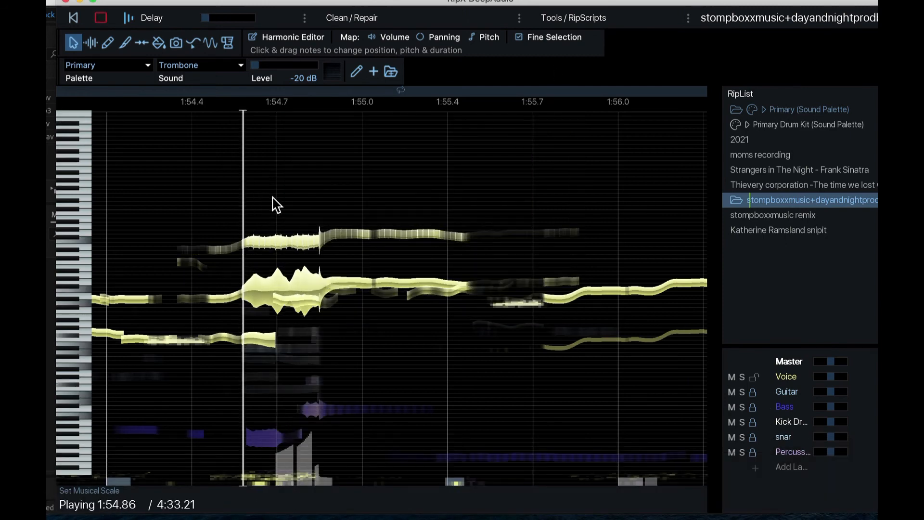
{"action": "key", "text": "space"}
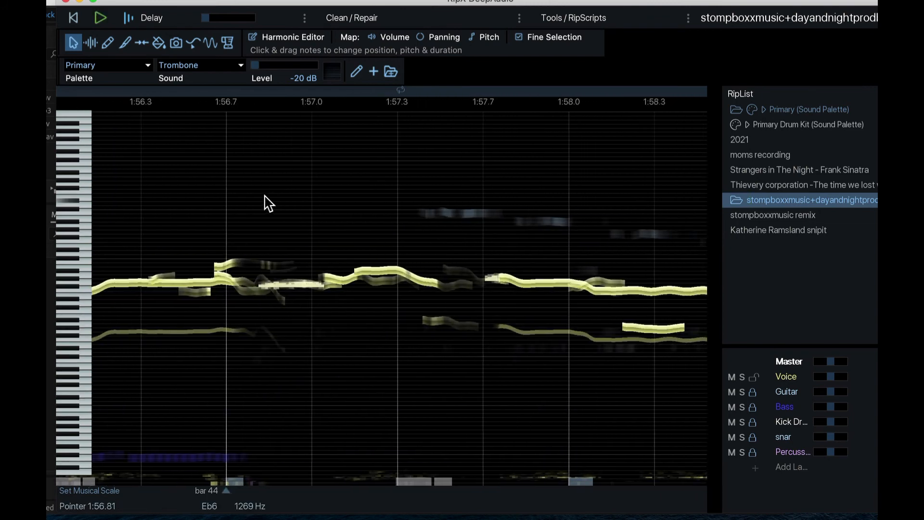
{"action": "scroll", "coordinate": [279, 195], "scroll_direction": "left", "scroll_amount": 3}
{"action": "scroll", "coordinate": [280, 195], "scroll_direction": "down", "scroll_amount": 5}
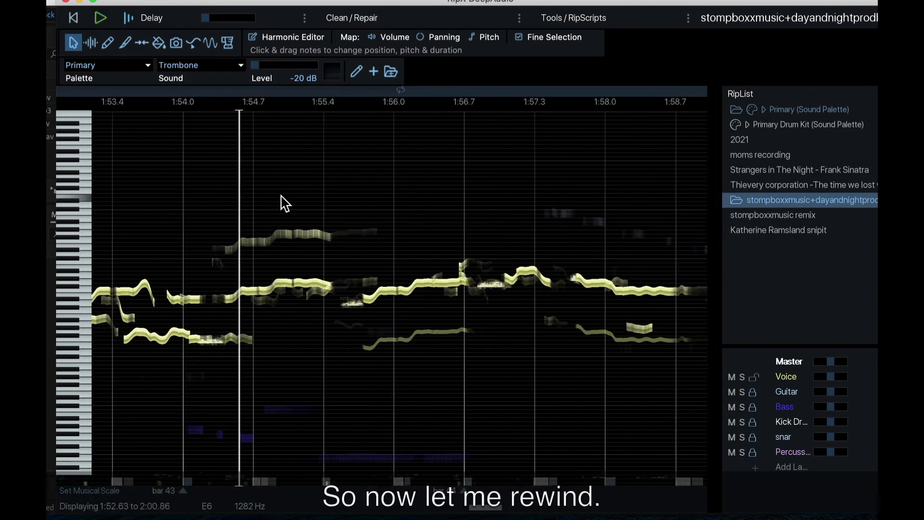
Play the song from about 1:53.2 to hear the quieter F5 copy in context, and stop in bar 43
{"action": "scroll", "coordinate": [280, 195], "scroll_direction": "left", "scroll_amount": 2}
{"action": "left_click", "coordinate": [131, 207]}
{"action": "key", "text": "space"}
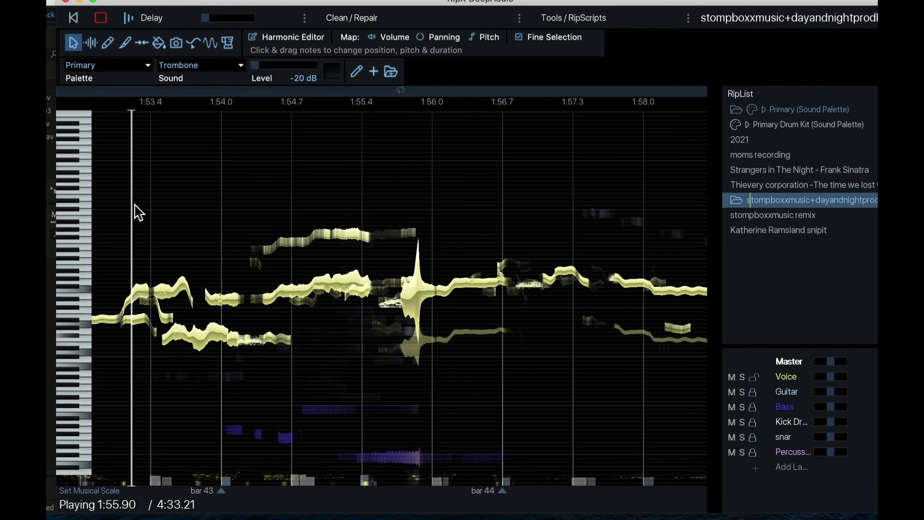
{"action": "key", "text": "space"}
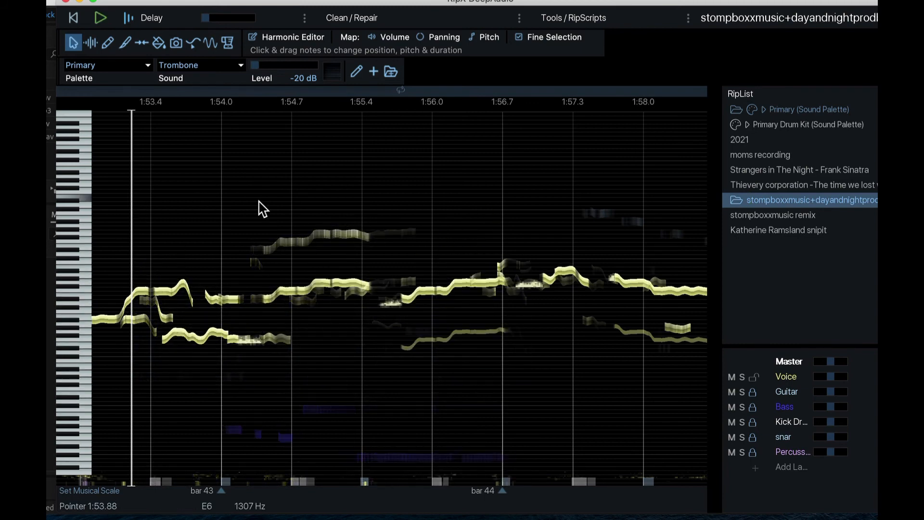
Try the Vibrato effect at 31% on the F5 Voice copy
{"action": "left_click", "coordinate": [296, 246]}
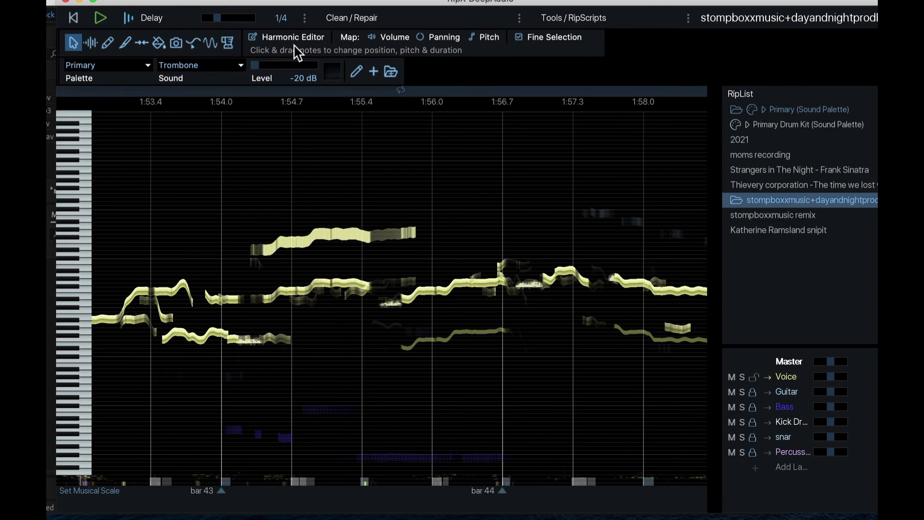
{"action": "left_click", "coordinate": [304, 19]}
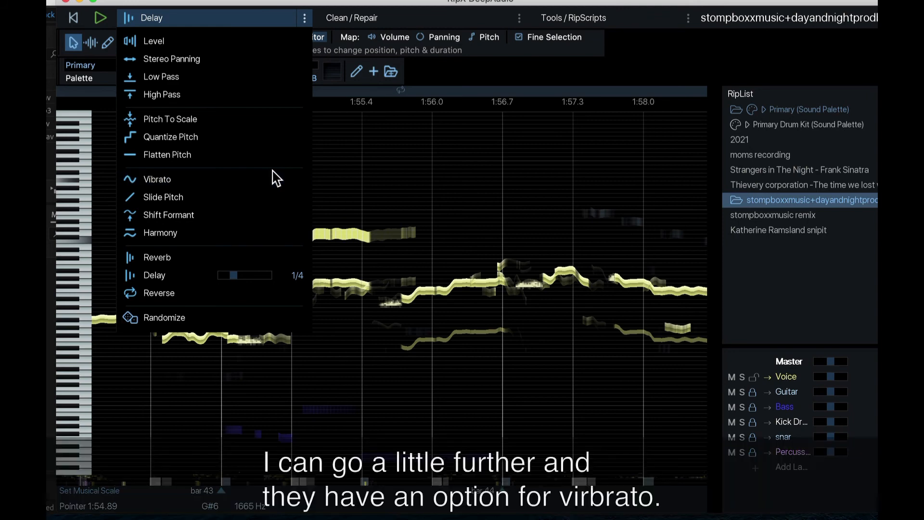
{"action": "left_click", "coordinate": [179, 180]}
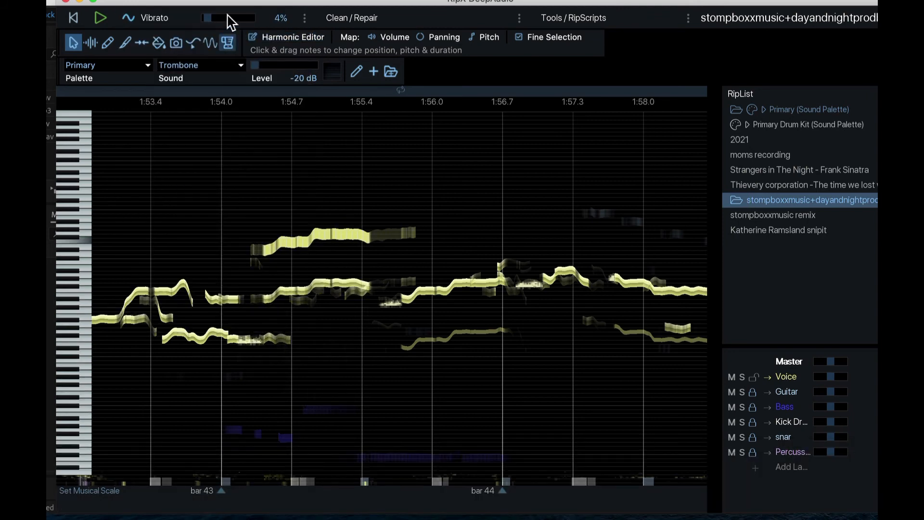
{"action": "left_click_drag", "start_coordinate": [206, 18], "coordinate": [213, 16]}
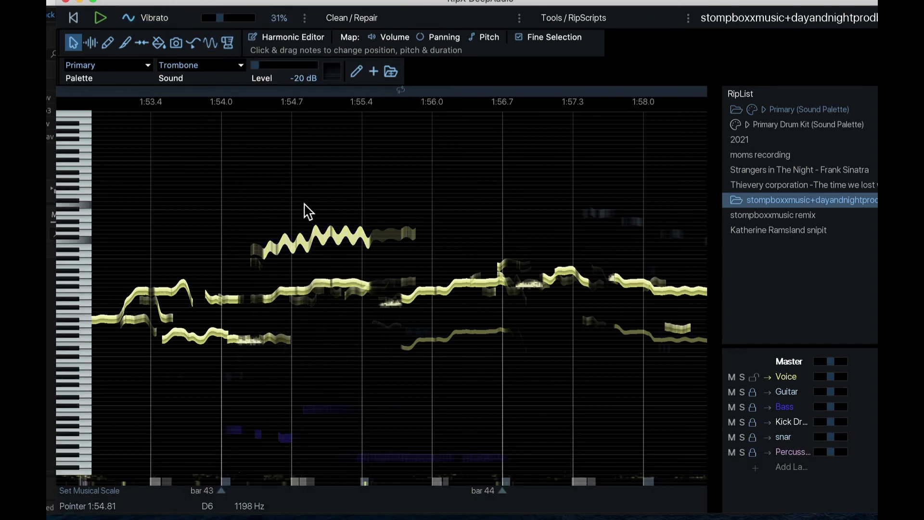
Preview the F5 copy's vibrato from about 1:54.5, and undo the effect
{"action": "left_click", "coordinate": [274, 203]}
{"action": "key", "text": "space"}
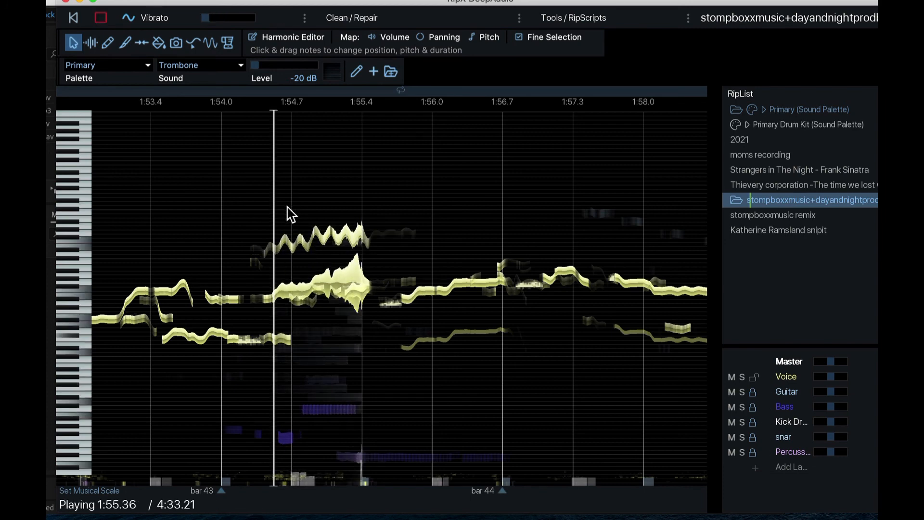
{"action": "key", "text": "space"}
{"action": "key", "text": "super+z"}
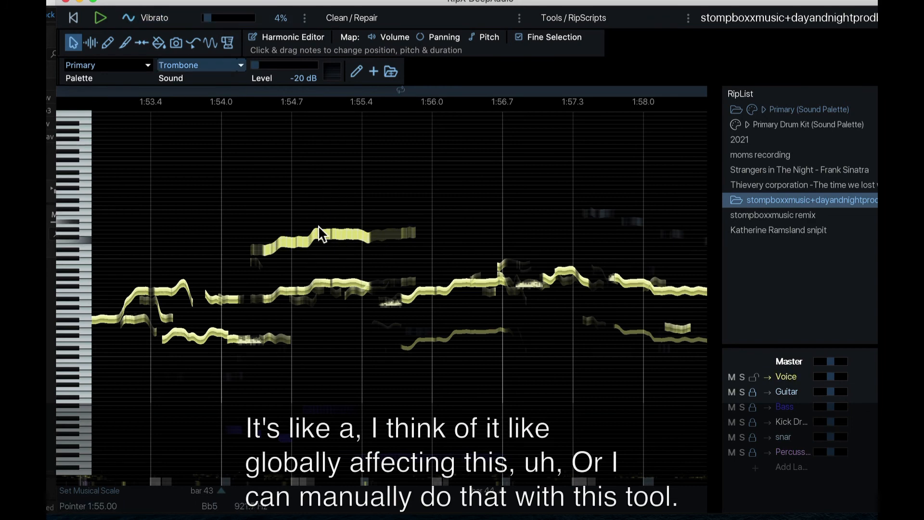
Paint a sine pitch wave over the F5 copy from about 1:55.0, using 0.5 semitones, a 0.10 s period and a 0.28 s brush
{"action": "left_click", "coordinate": [210, 44]}
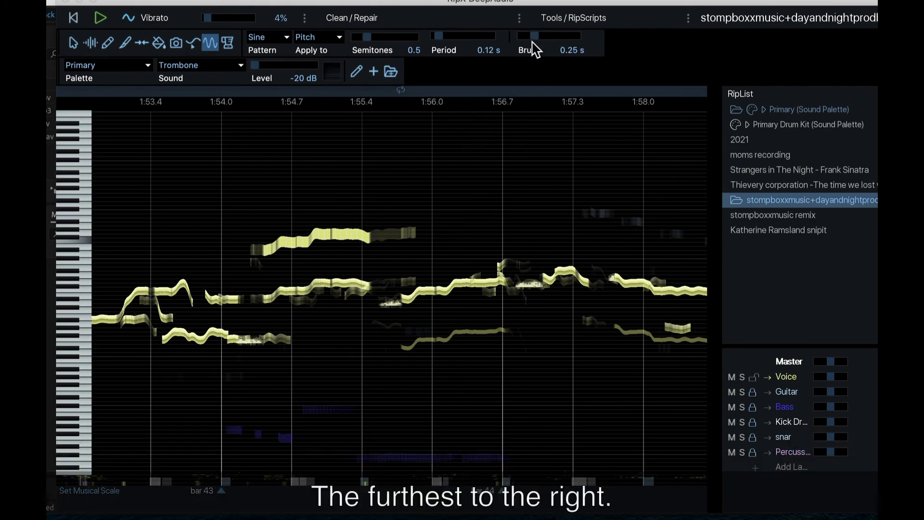
{"action": "mouse_move", "coordinate": [534, 38]}
{"action": "left_mouse_down"}
{"action": "mouse_move", "coordinate": [571, 43]}
{"action": "mouse_move", "coordinate": [538, 42]}
{"action": "left_mouse_up"}
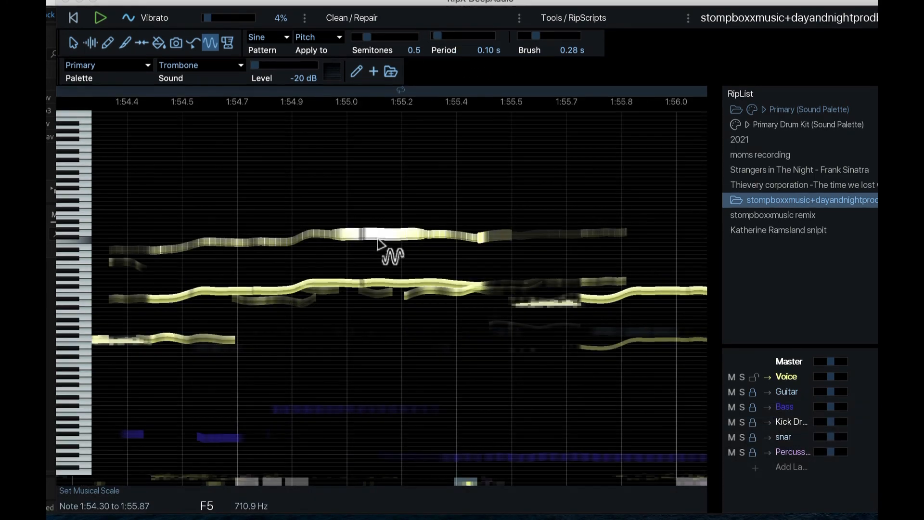
{"action": "left_click_drag", "start_coordinate": [339, 238], "coordinate": [612, 253]}
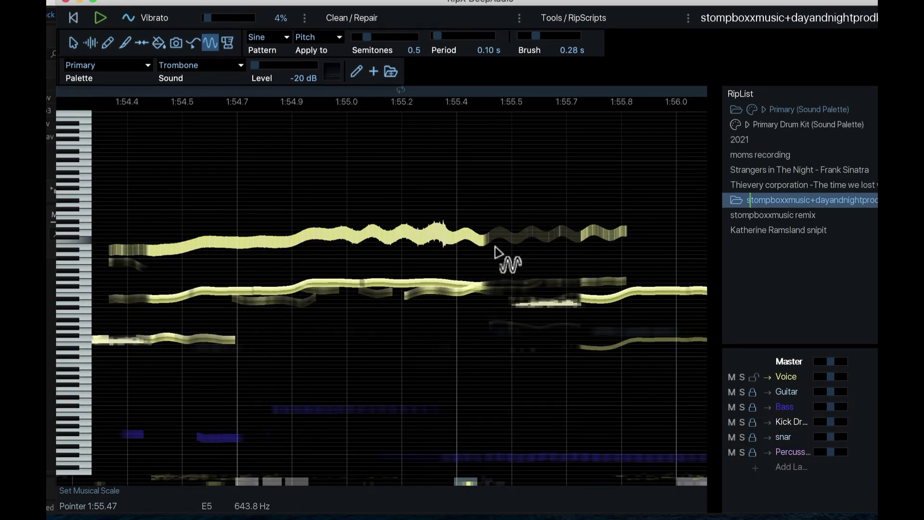
{"action": "scroll", "coordinate": [423, 269], "scroll_direction": "down", "scroll_amount": 2}
{"action": "scroll", "coordinate": [423, 270], "scroll_direction": "down", "scroll_amount": 2}
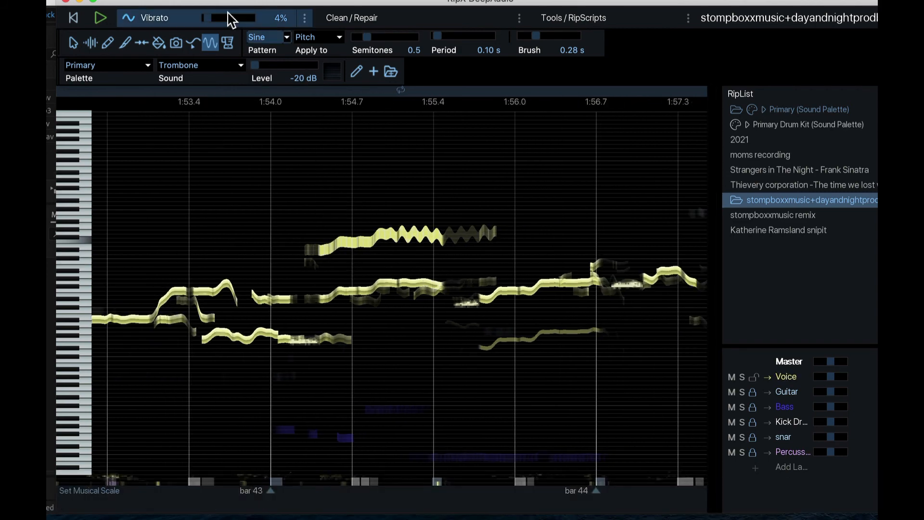
Apply the Low Pass effect to the F5 Voice copy with a 2.0 kHz cutoff
{"action": "left_click", "coordinate": [306, 20]}
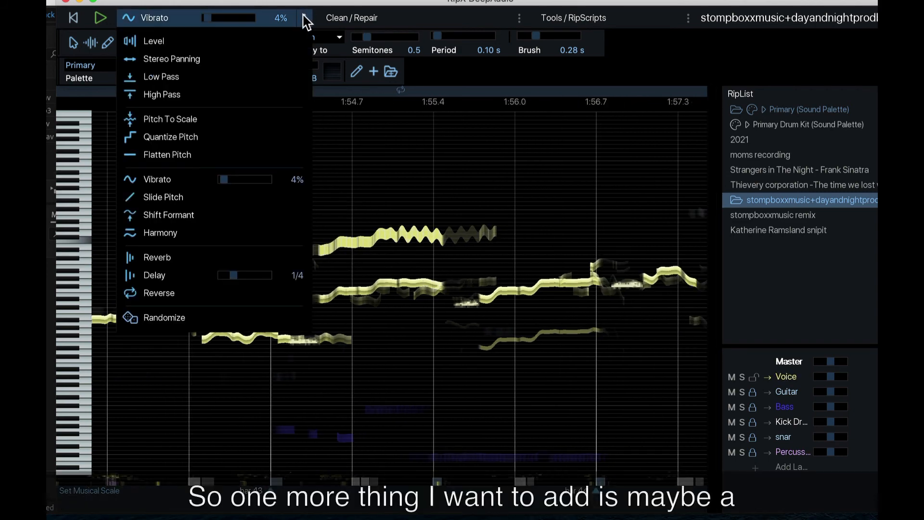
{"action": "left_click", "coordinate": [211, 22]}
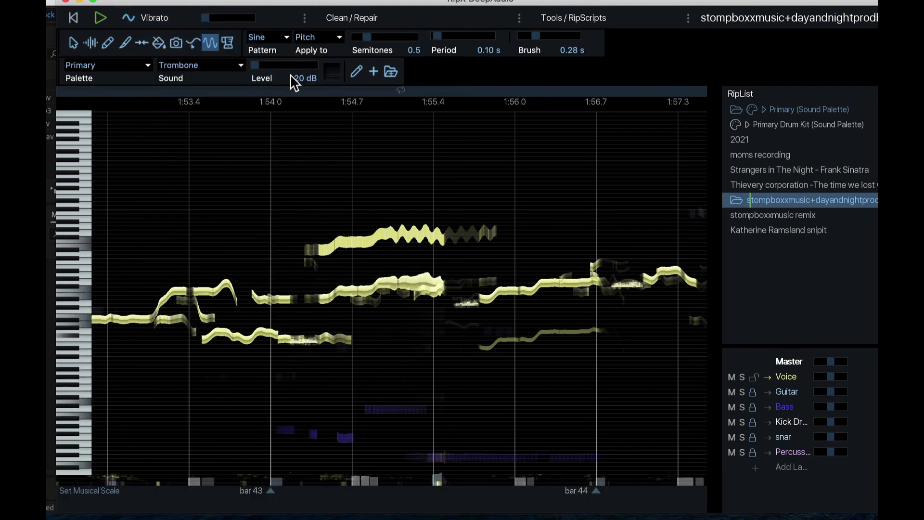
{"action": "left_click", "coordinate": [305, 21]}
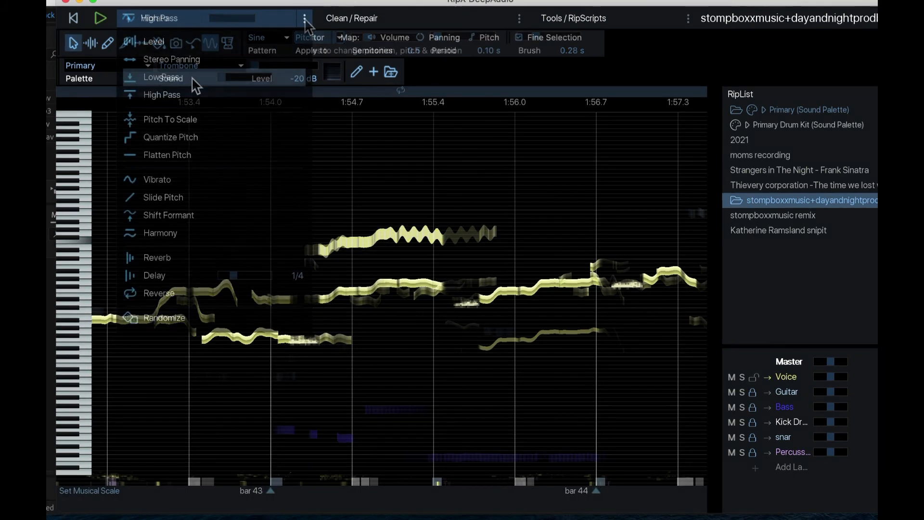
{"action": "left_click", "coordinate": [195, 86]}
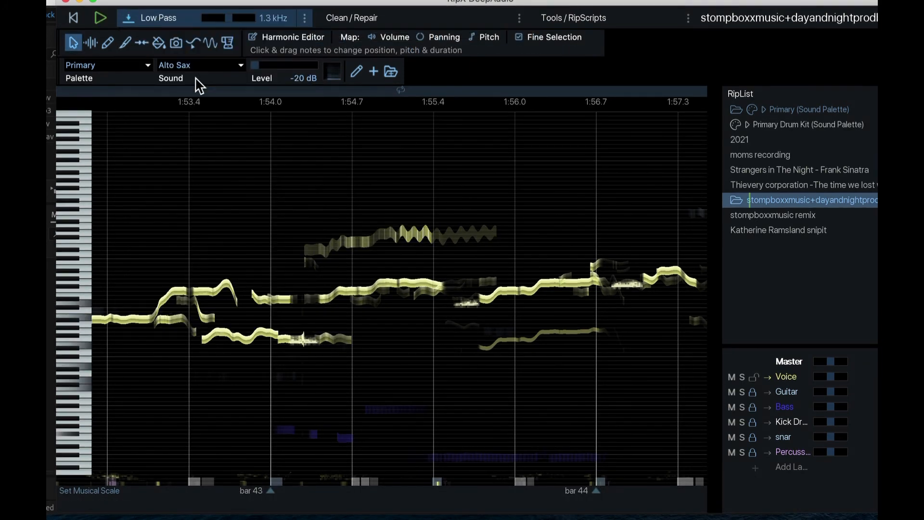
{"action": "left_click_drag", "start_coordinate": [233, 22], "coordinate": [231, 22]}
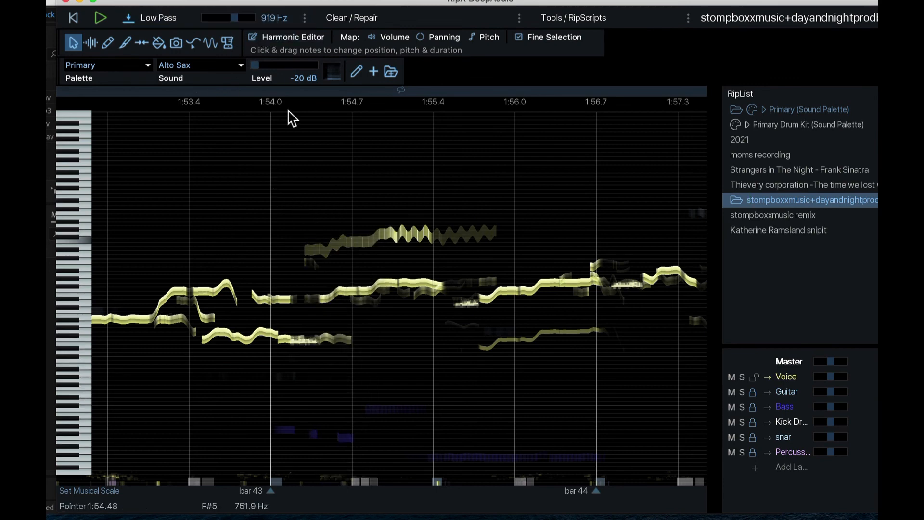
{"action": "left_click_drag", "start_coordinate": [233, 21], "coordinate": [222, 19]}
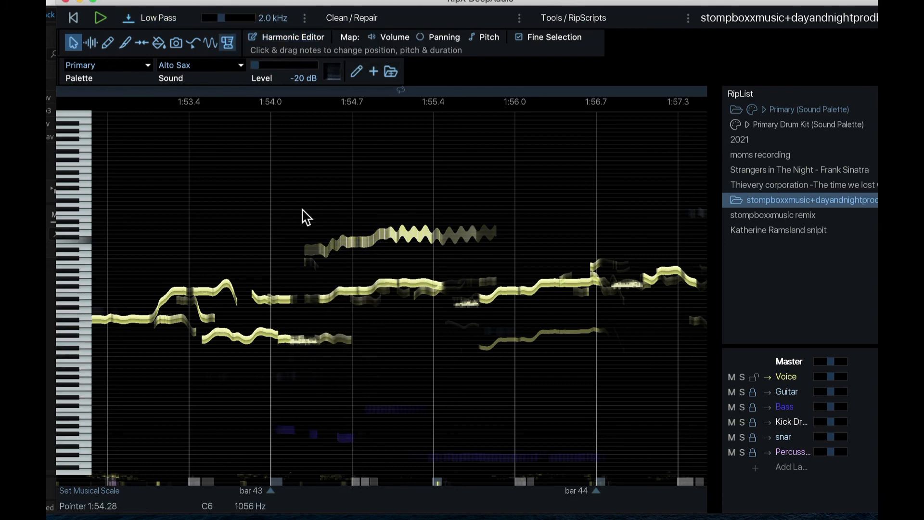
Play the song from about 1:54.0 to check the filtered F5 copy, and stop in bar 47
{"action": "left_click", "coordinate": [271, 207]}
{"action": "key", "text": "space"}
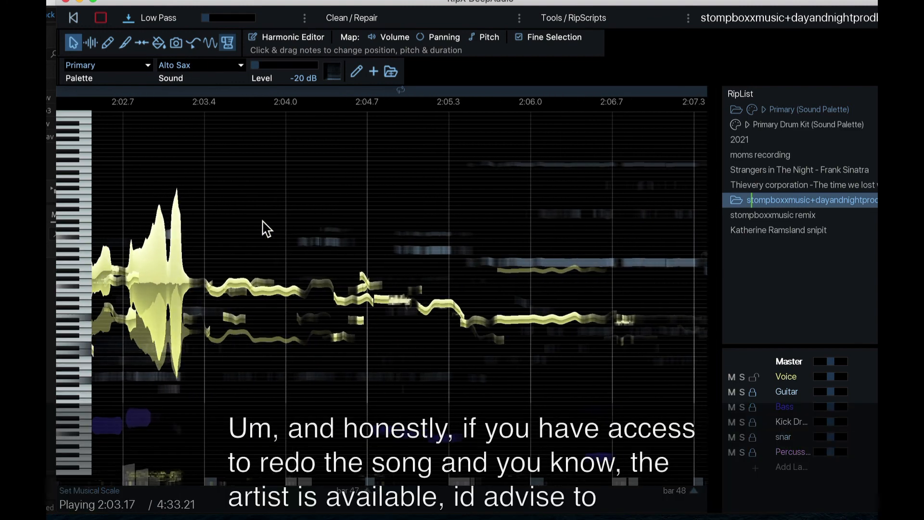
{"action": "key", "text": "space"}
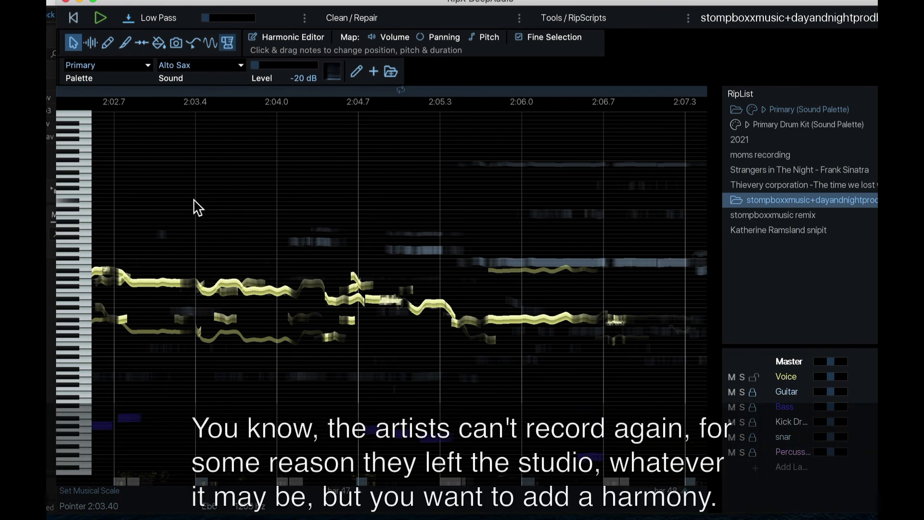
{"action": "scroll", "coordinate": [163, 212], "scroll_direction": "down", "scroll_amount": 2}
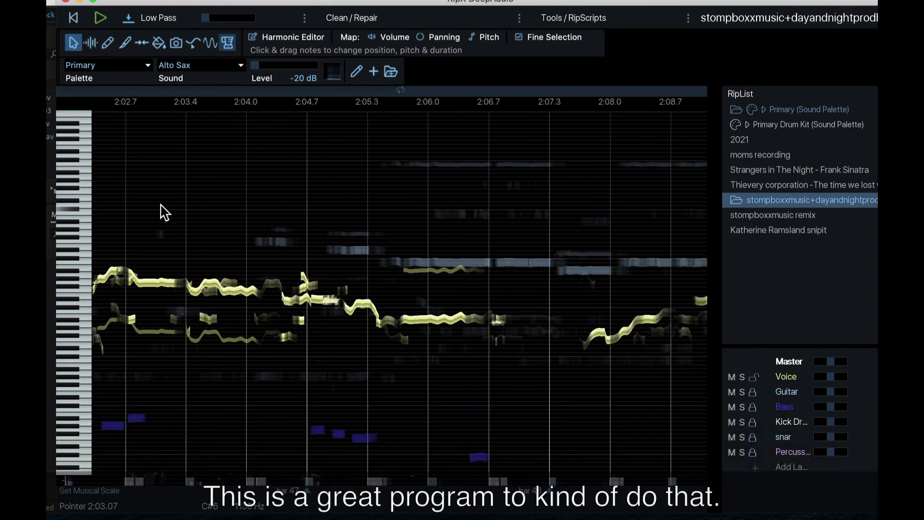
{"action": "scroll", "coordinate": [433, 221], "scroll_direction": "right", "scroll_amount": 10}
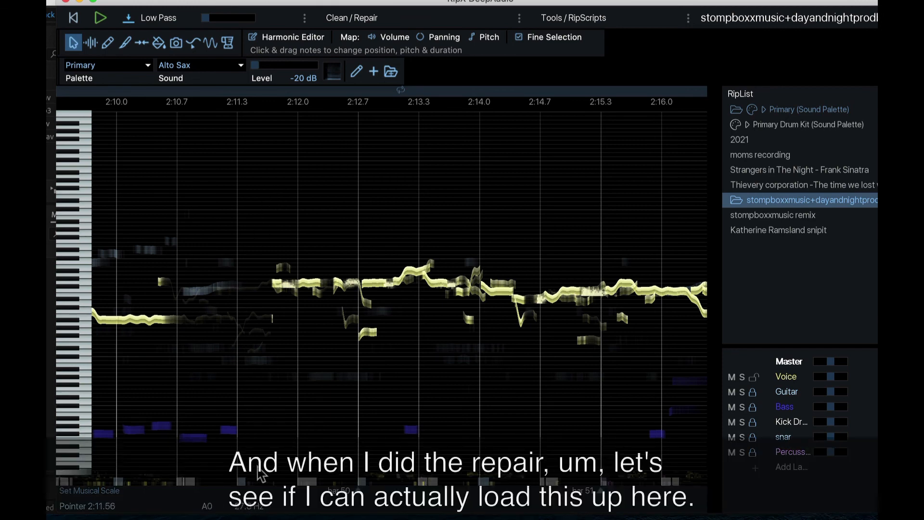
{"action": "scroll", "coordinate": [273, 460], "scroll_direction": "right", "scroll_amount": 3}
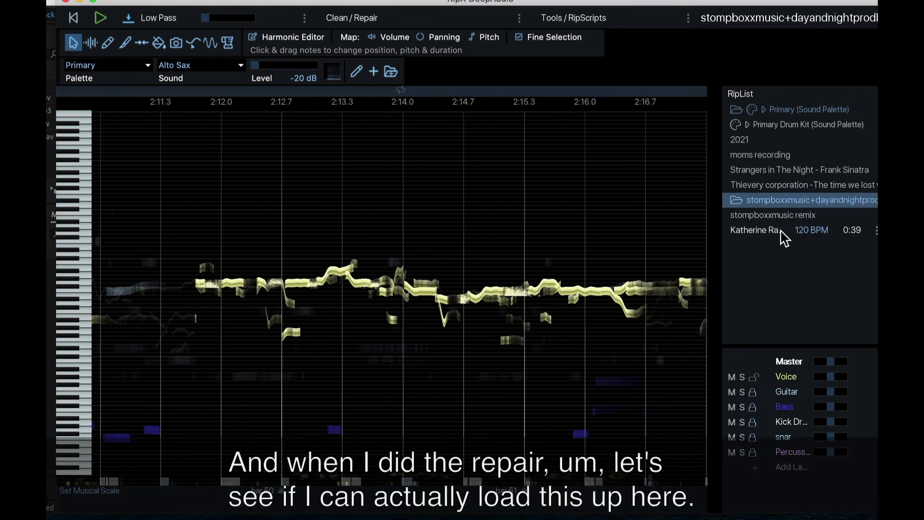
Open the podcast interview snipit from the RipList and show its beginning
{"action": "left_click", "coordinate": [756, 231]}
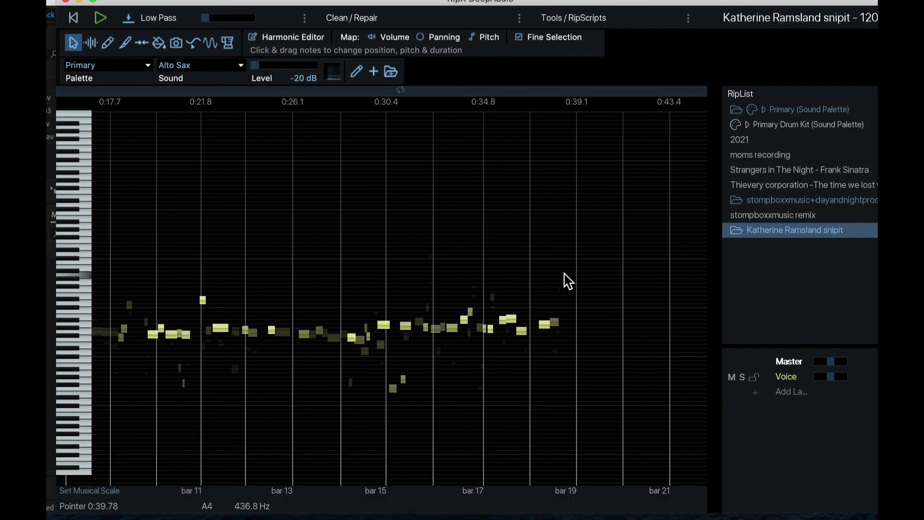
{"action": "left_click", "coordinate": [177, 274]}
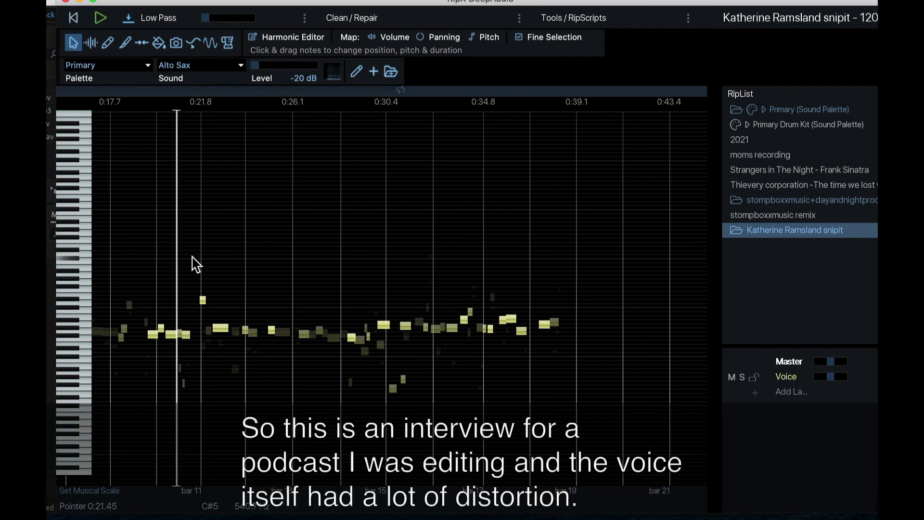
{"action": "scroll", "coordinate": [188, 271], "scroll_direction": "left", "scroll_amount": 10}
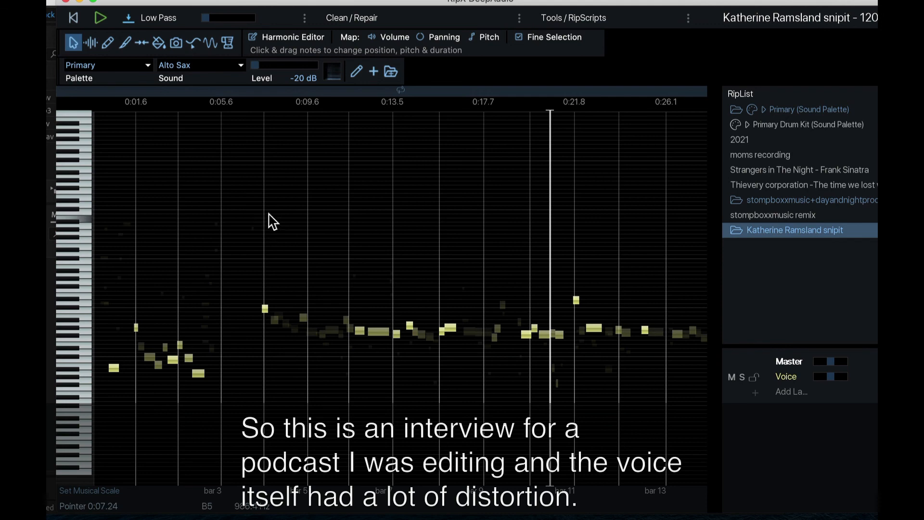
Play the interview from about 0:03.6 and stop at the first Voice note of bar 4
{"action": "left_click", "coordinate": [178, 230]}
{"action": "key", "text": "space"}
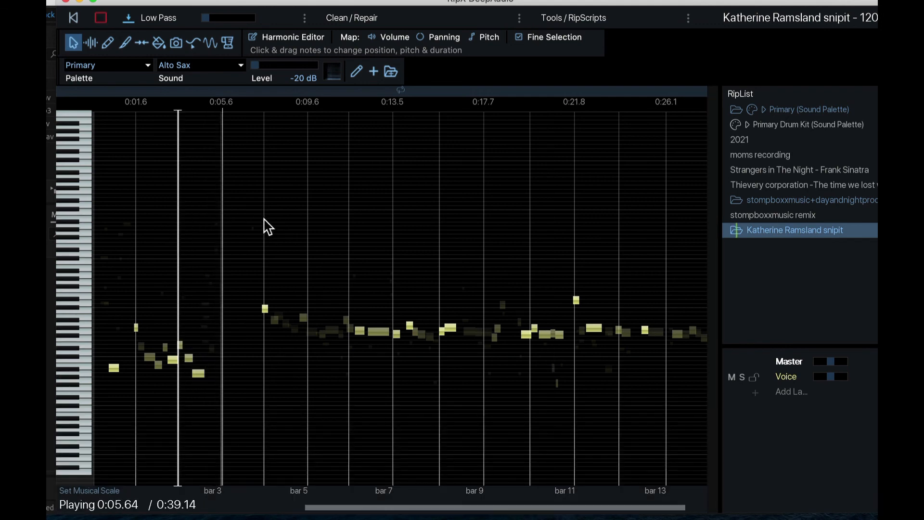
{"action": "scroll", "coordinate": [264, 227], "scroll_direction": "up", "scroll_amount": 3}
{"action": "scroll", "coordinate": [265, 221], "scroll_direction": "up", "scroll_amount": 5}
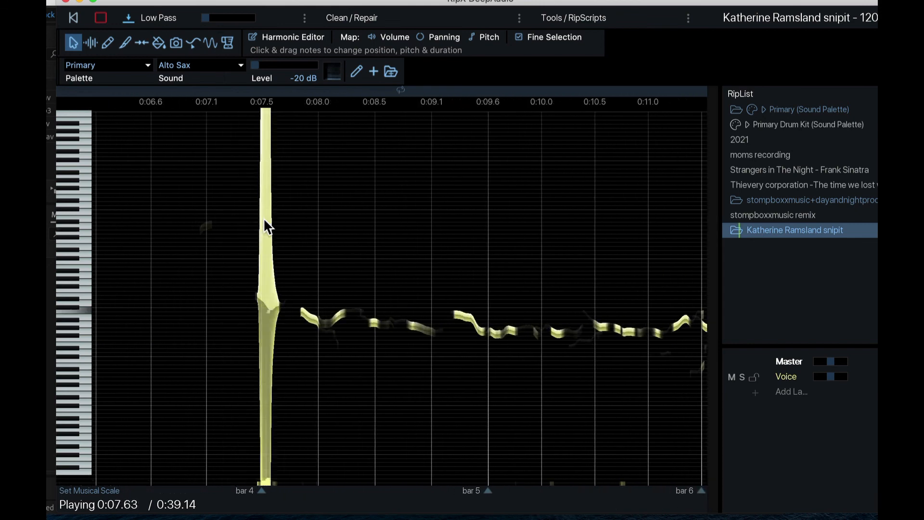
{"action": "key", "text": "space"}
Inspect the C4 Voice note at about 0:07.5, replaying the passage from about 0:07.4
{"action": "left_click", "coordinate": [269, 307]}
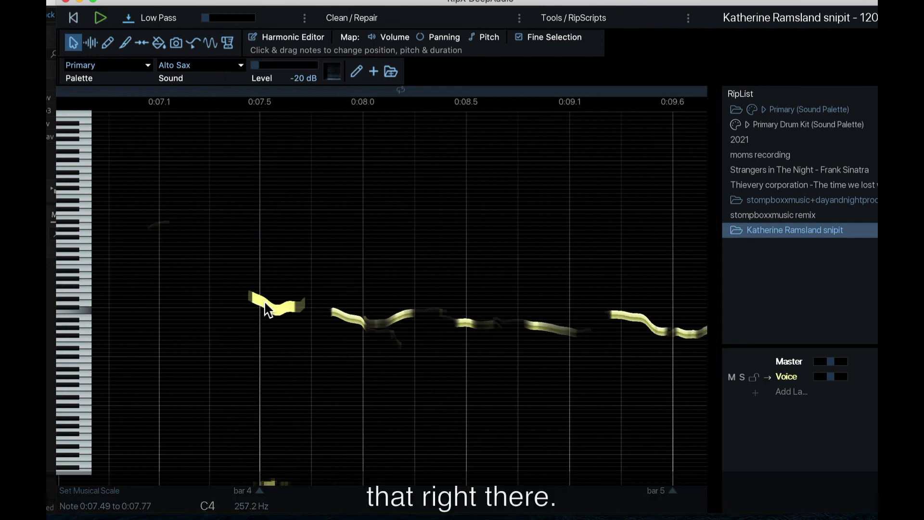
{"action": "key", "text": "space"}
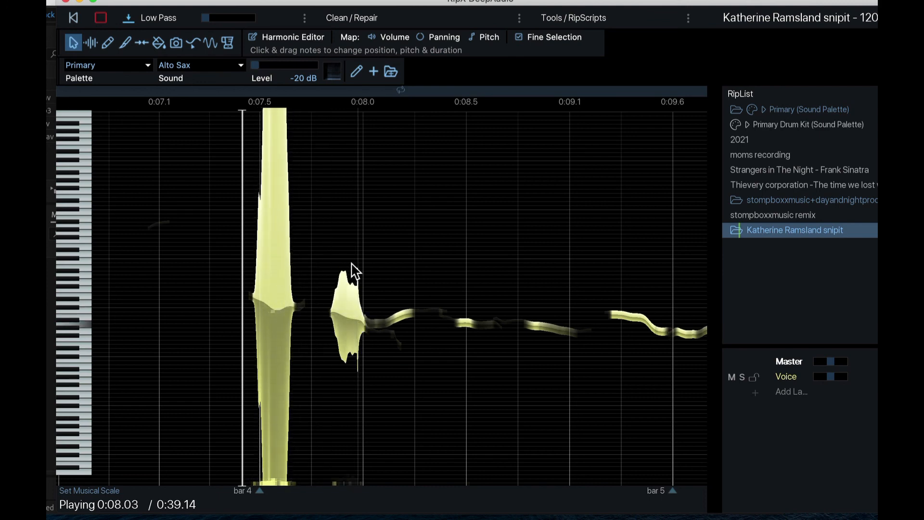
{"action": "key", "text": "space"}
{"action": "scroll", "coordinate": [355, 270], "scroll_direction": "down", "scroll_amount": 2}
{"action": "scroll", "coordinate": [355, 271], "scroll_direction": "down", "scroll_amount": 2}
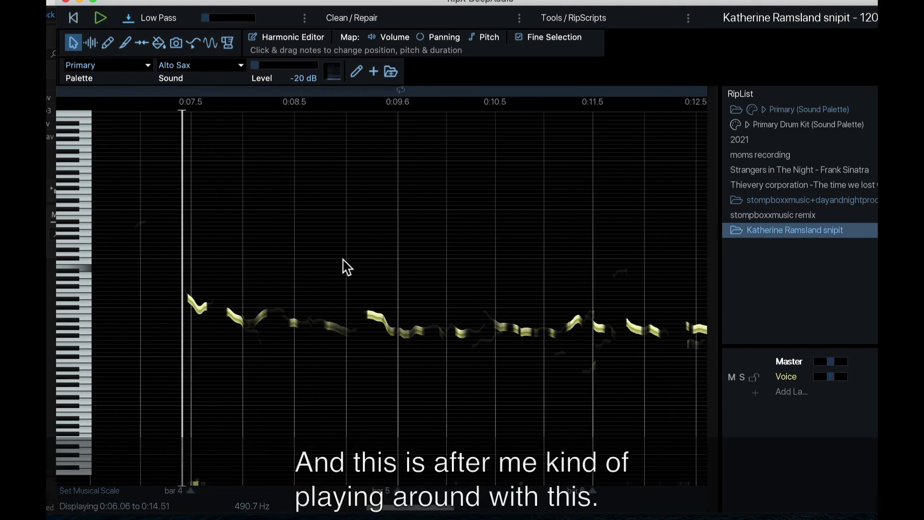
Play the interview through bars 4 to 6, and examine the Voice notes around 0:10.7 closely
{"action": "key", "text": "space"}
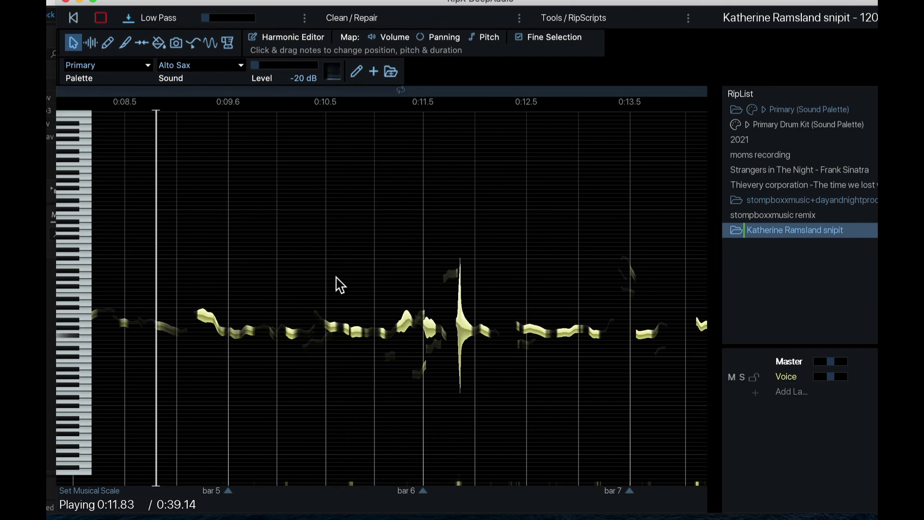
{"action": "key", "text": "space"}
{"action": "scroll", "coordinate": [336, 283], "scroll_direction": "up", "scroll_amount": 4}
{"action": "scroll", "coordinate": [340, 283], "scroll_direction": "up", "scroll_amount": 1}
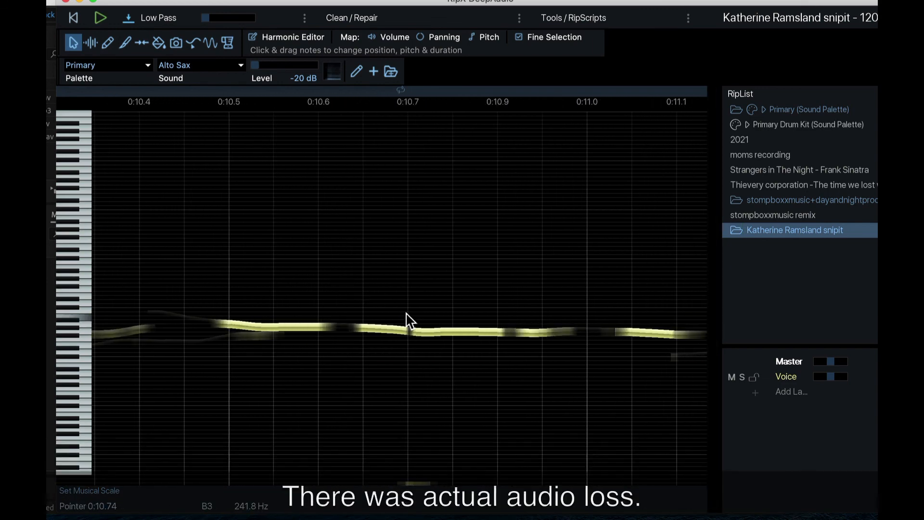
{"action": "scroll", "coordinate": [406, 315], "scroll_direction": "up", "scroll_amount": 1}
{"action": "scroll", "coordinate": [406, 318], "scroll_direction": "up", "scroll_amount": 1}
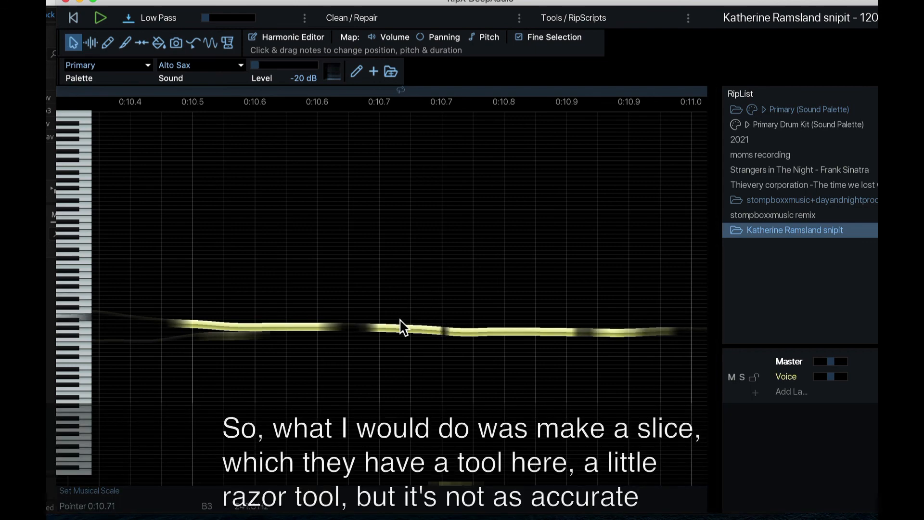
Split the Voice note at about 0:10.73 with the slicing tool, and delete the short piece after the cut
{"action": "left_click", "coordinate": [124, 42]}
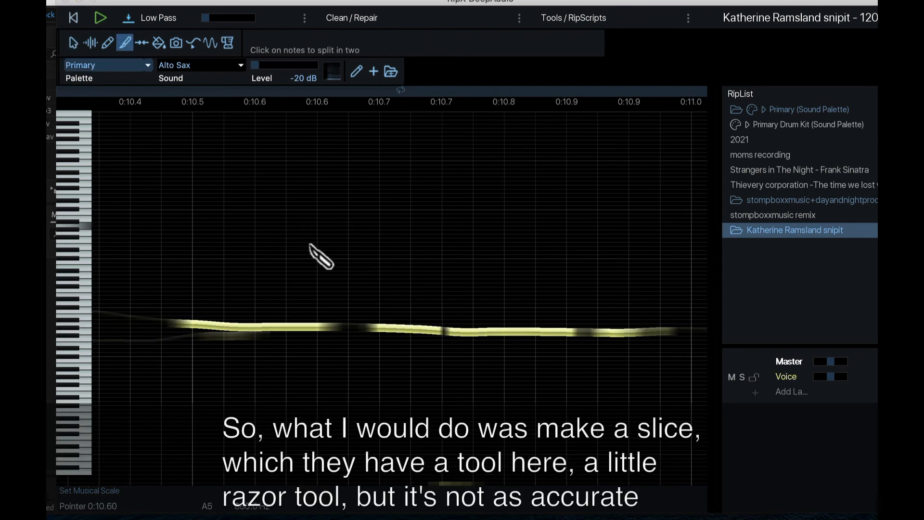
{"action": "scroll", "coordinate": [448, 335], "scroll_direction": "left", "scroll_amount": 1}
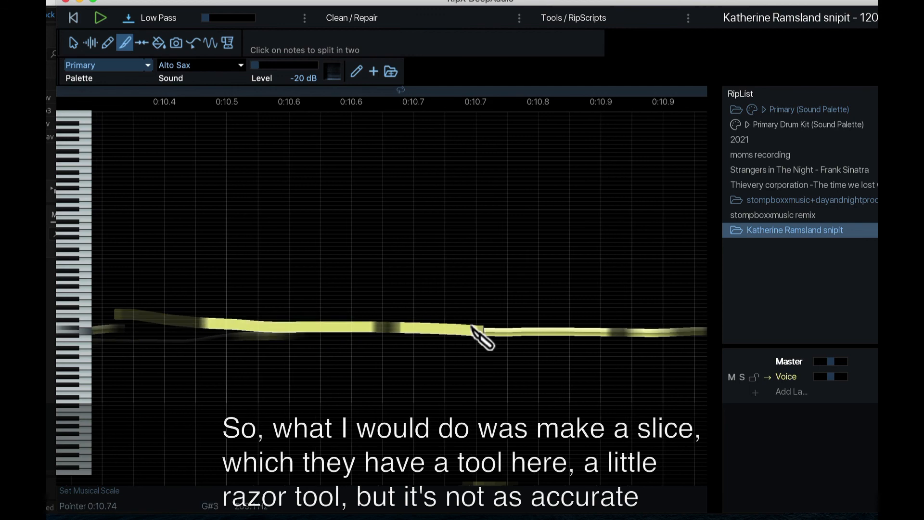
{"action": "left_click", "coordinate": [474, 328]}
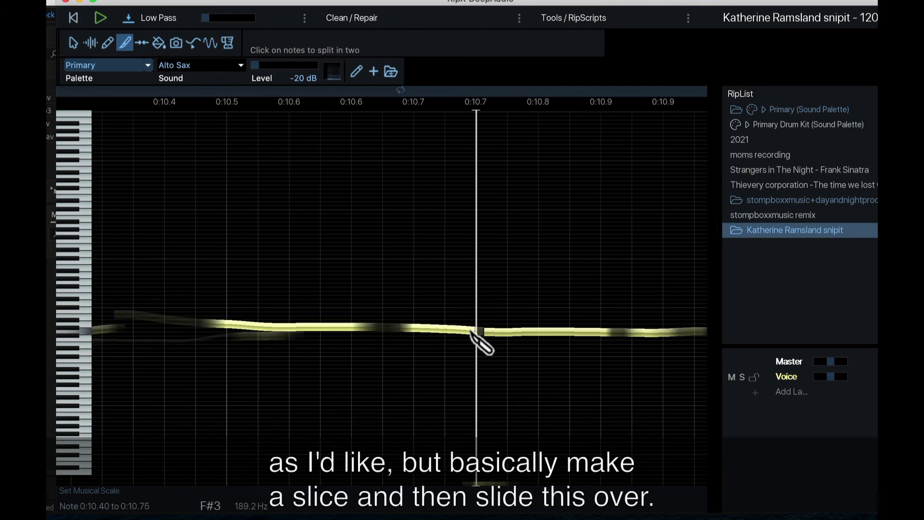
{"action": "left_click", "coordinate": [471, 331]}
{"action": "left_click", "coordinate": [73, 43]}
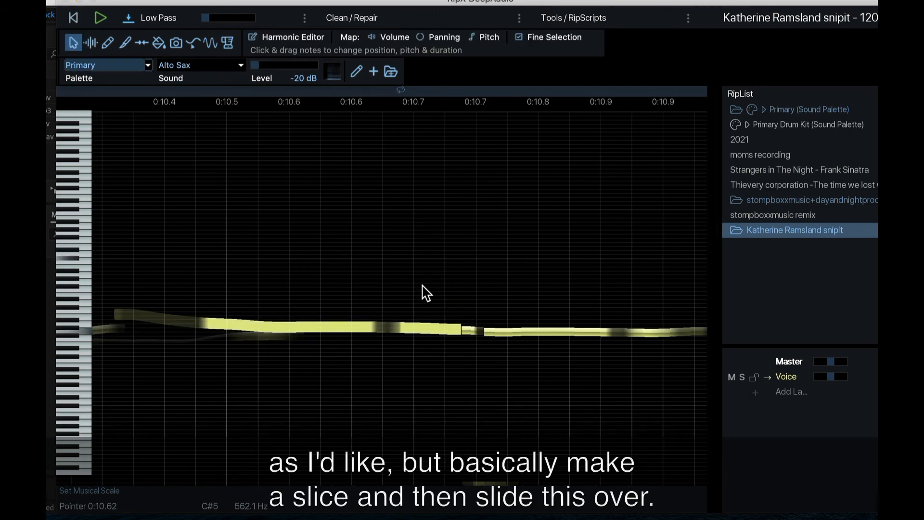
{"action": "left_click", "coordinate": [477, 337]}
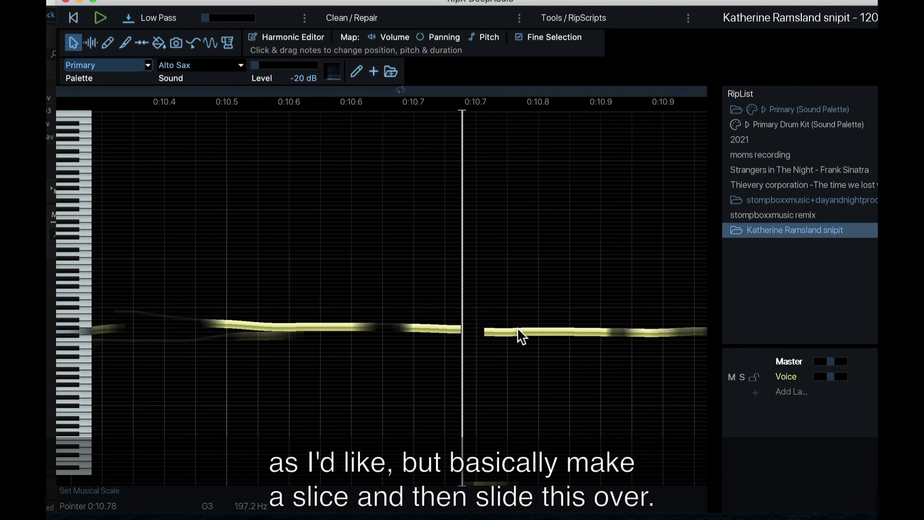
Slide the following Voice note earlier against the cut at about 0:10.73 to close the gap
{"action": "left_click_drag", "start_coordinate": [511, 334], "coordinate": [462, 331]}
{"action": "scroll", "coordinate": [397, 321], "scroll_direction": "right", "scroll_amount": 2}
{"action": "scroll", "coordinate": [397, 321], "scroll_direction": "right", "scroll_amount": 2}
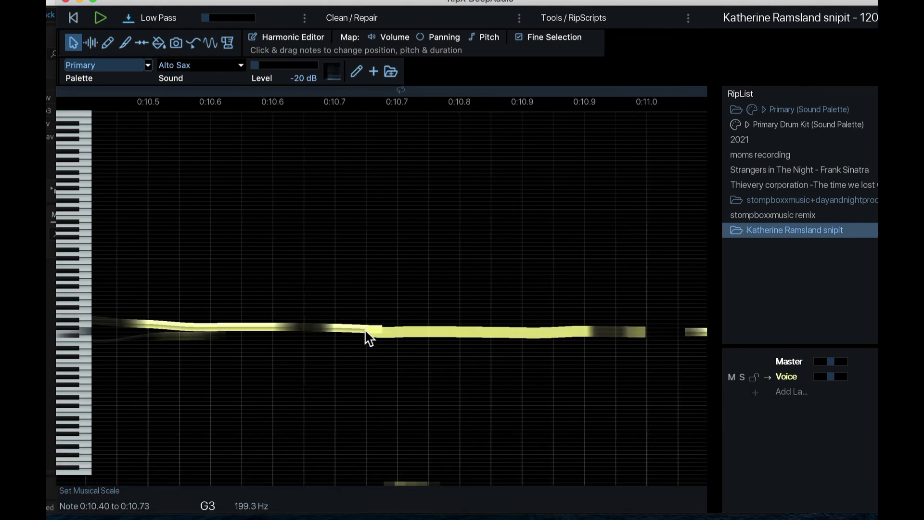